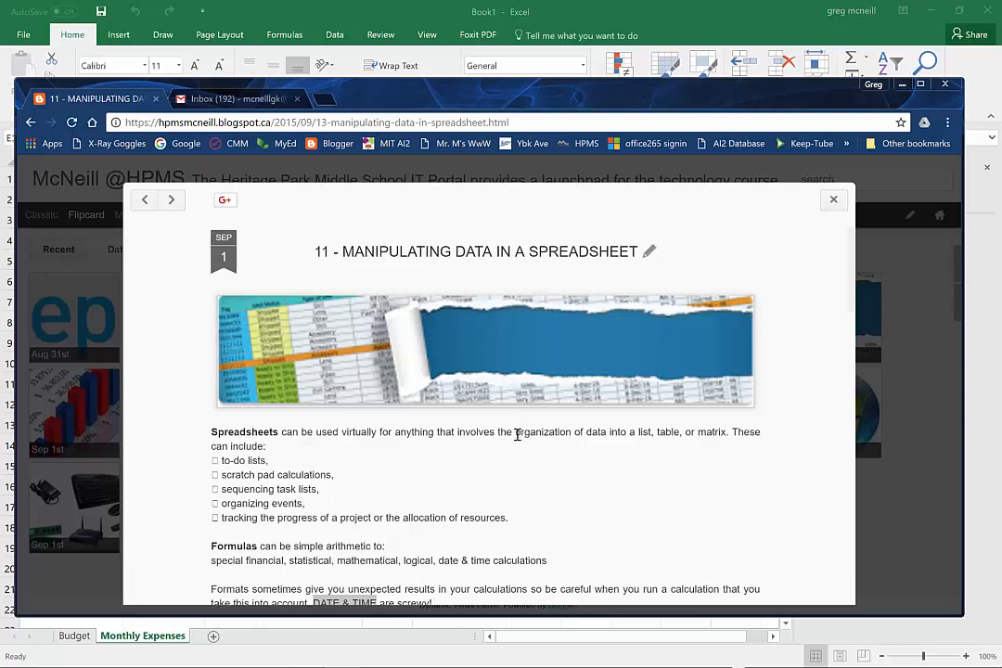
Read the lesson's introduction on spreadsheet uses, formulas, the date and time warning, and number formats
{"action": "left_click_drag", "start_coordinate": [517, 434], "coordinate": [569, 437]}
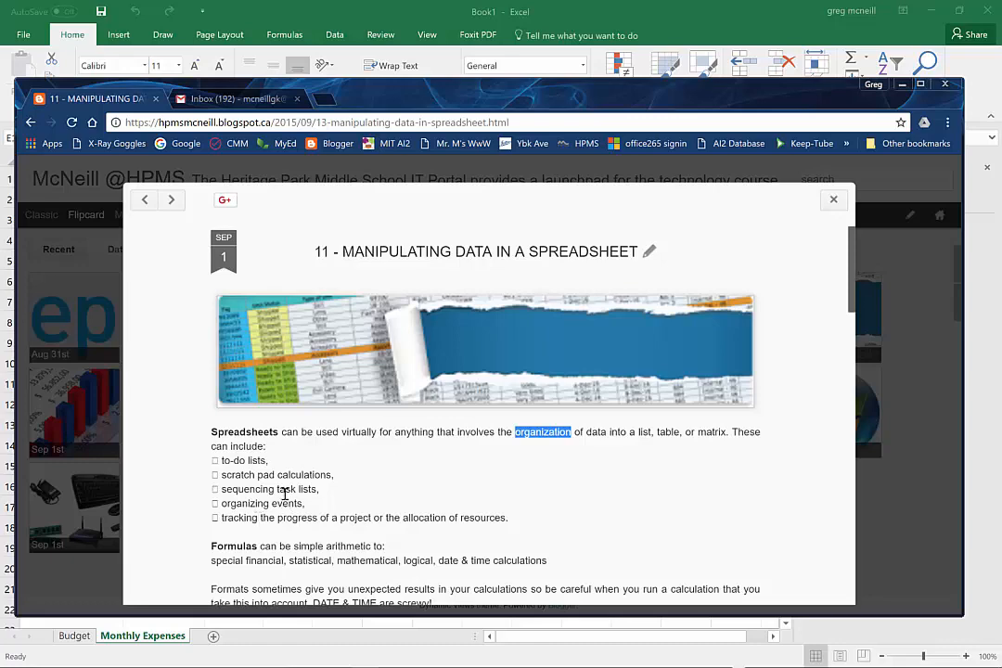
{"action": "scroll", "coordinate": [246, 418], "scroll_direction": "down", "scroll_amount": 3}
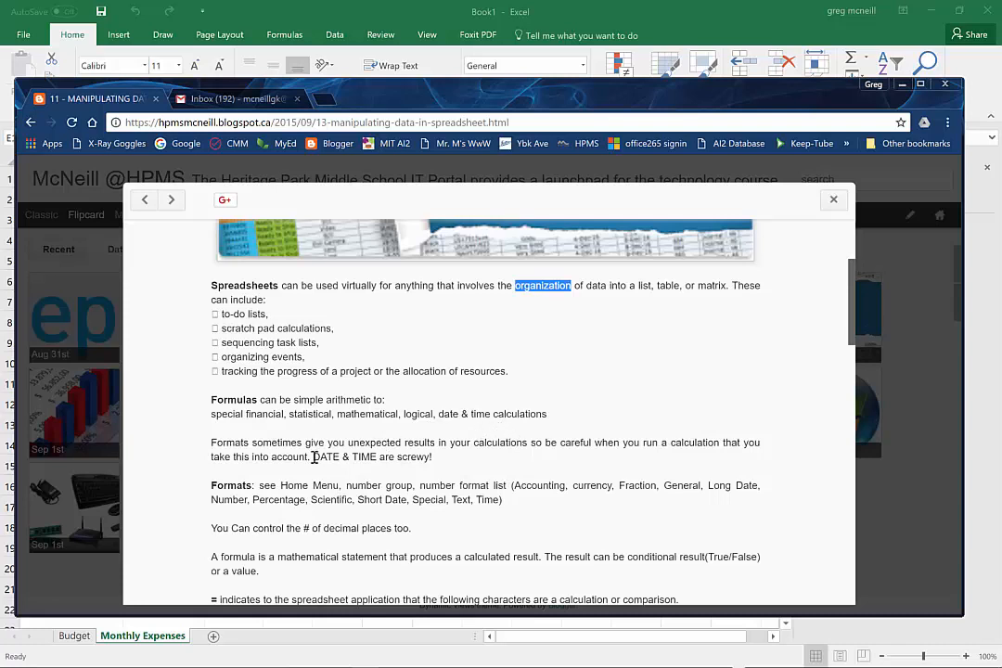
{"action": "left_click_drag", "start_coordinate": [314, 457], "coordinate": [435, 465]}
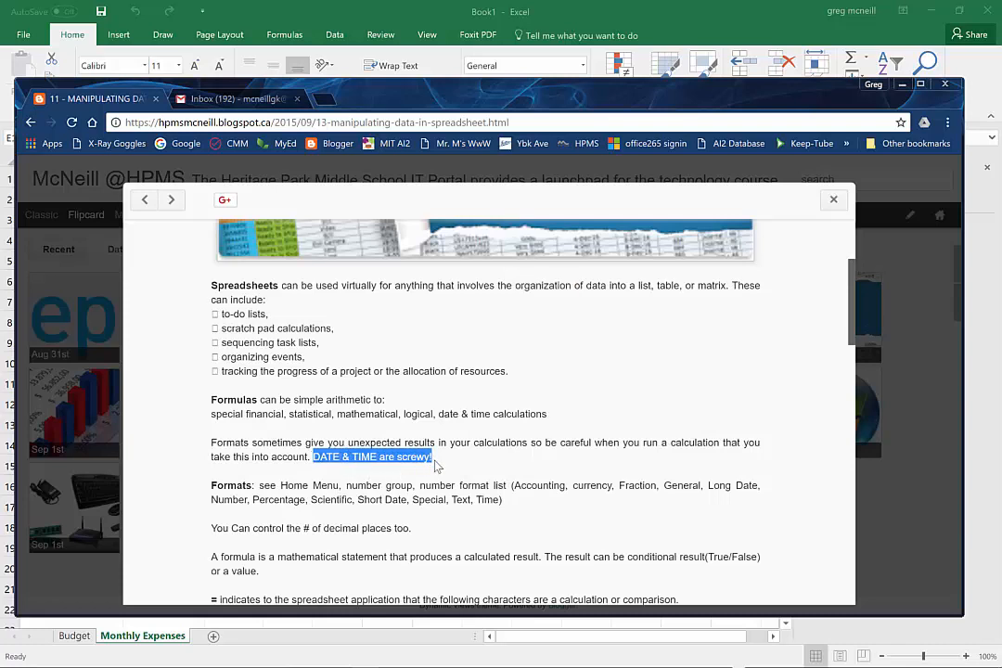
{"action": "left_click", "coordinate": [442, 478]}
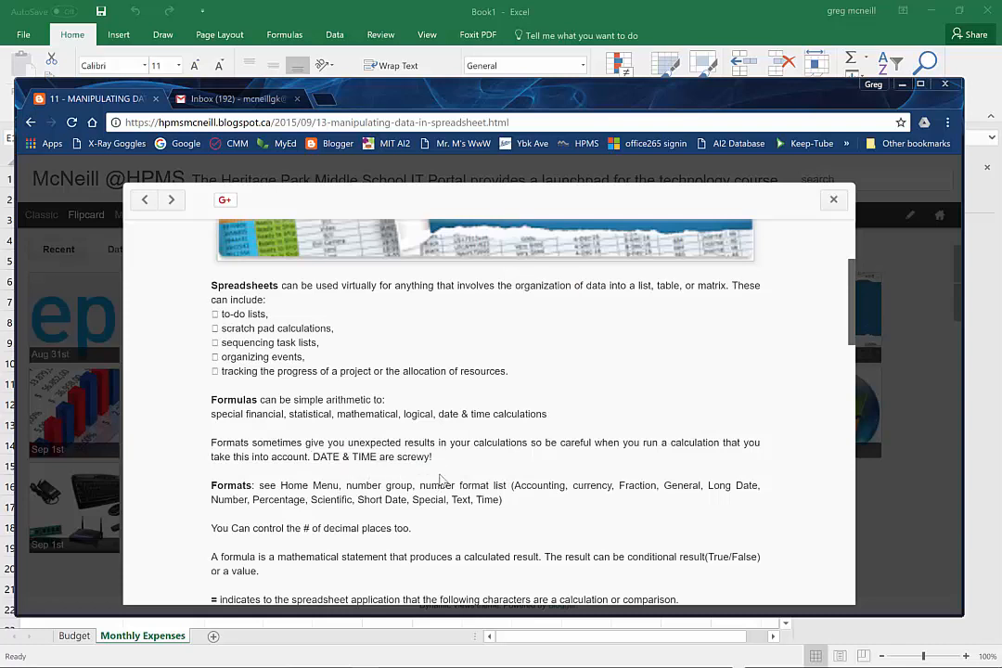
{"action": "scroll", "coordinate": [443, 478], "scroll_direction": "down", "scroll_amount": 2}
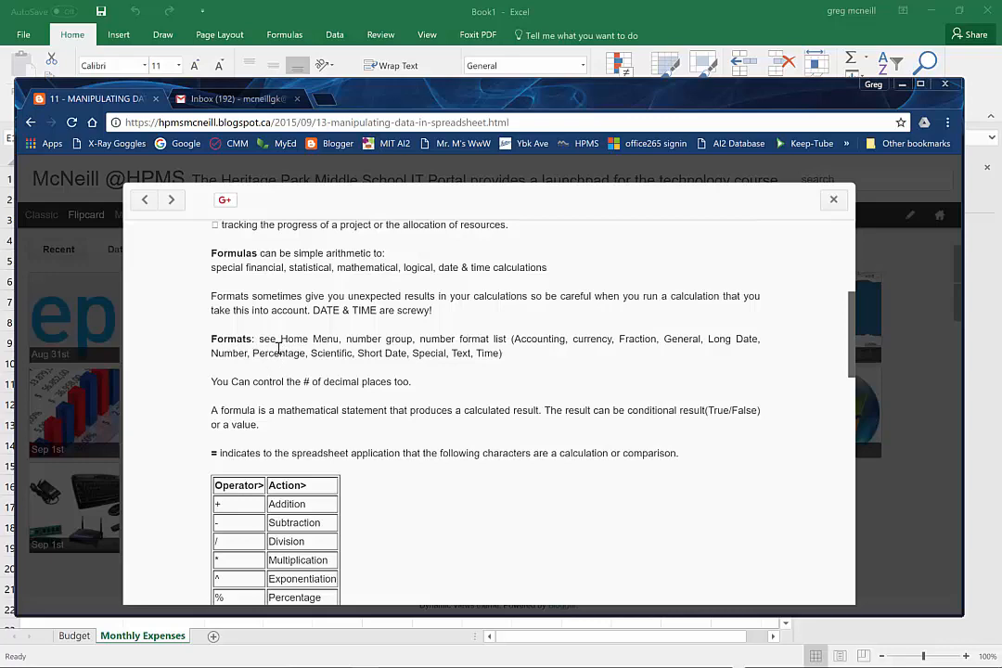
Switch to the Excel workbook, look through the available number formats, and return to the lesson page in Chrome
{"action": "key", "text": "alt+Tab"}
{"action": "key", "text": "alt+Tab"}
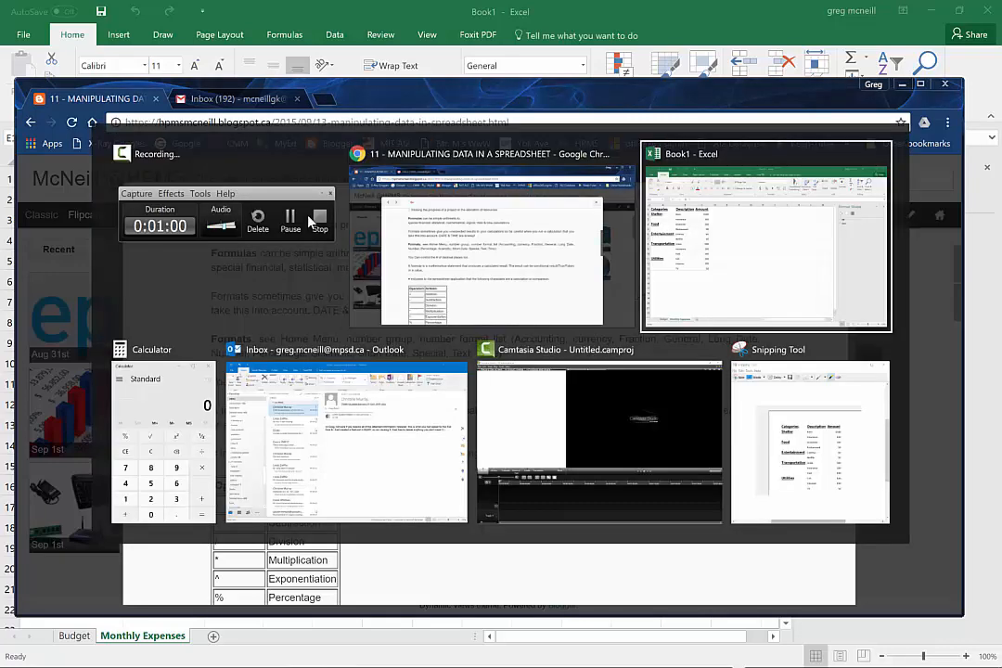
{"action": "left_click", "coordinate": [583, 65]}
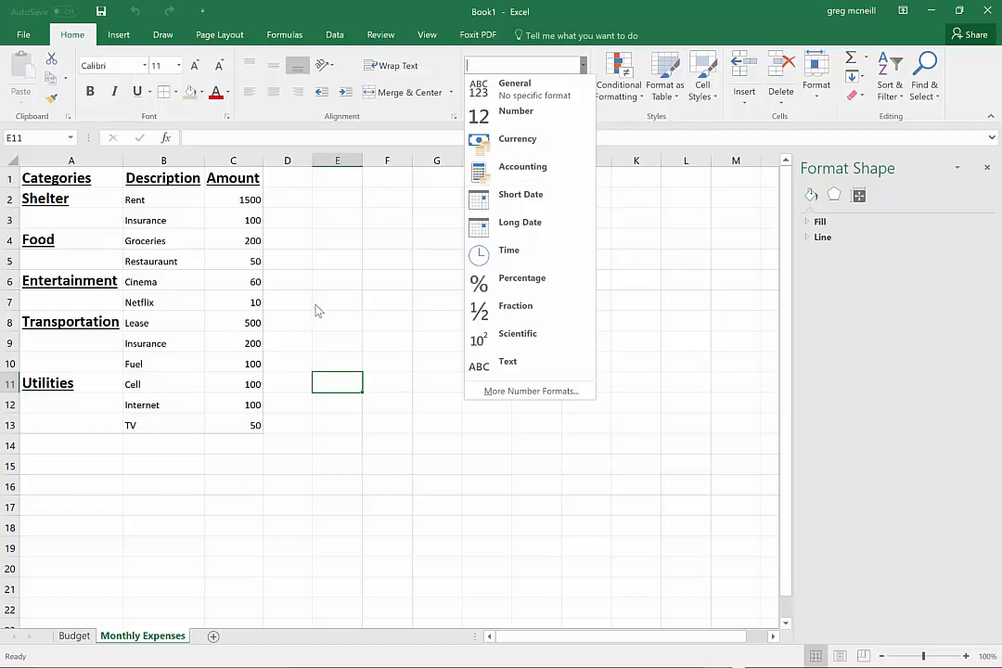
{"action": "key", "text": "Escape"}
{"action": "key", "text": "alt+Tab"}
{"action": "key", "text": "Tab"}
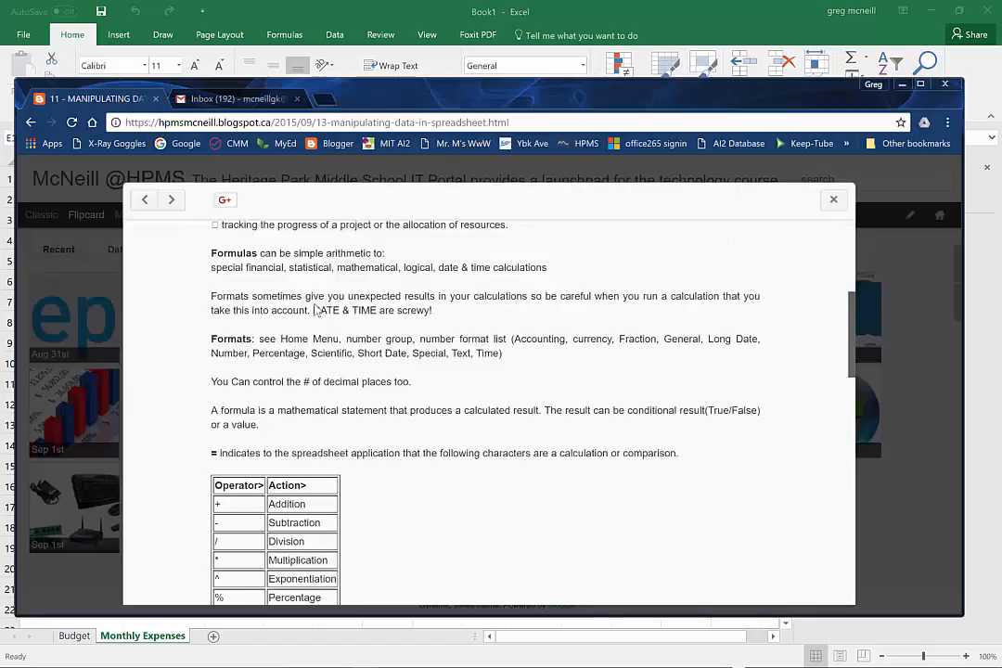
Start a formula in cell E11 of the Excel sheet with an equals sign, adding and erasing filler text after it
{"action": "scroll", "coordinate": [327, 368], "scroll_direction": "down", "scroll_amount": 1}
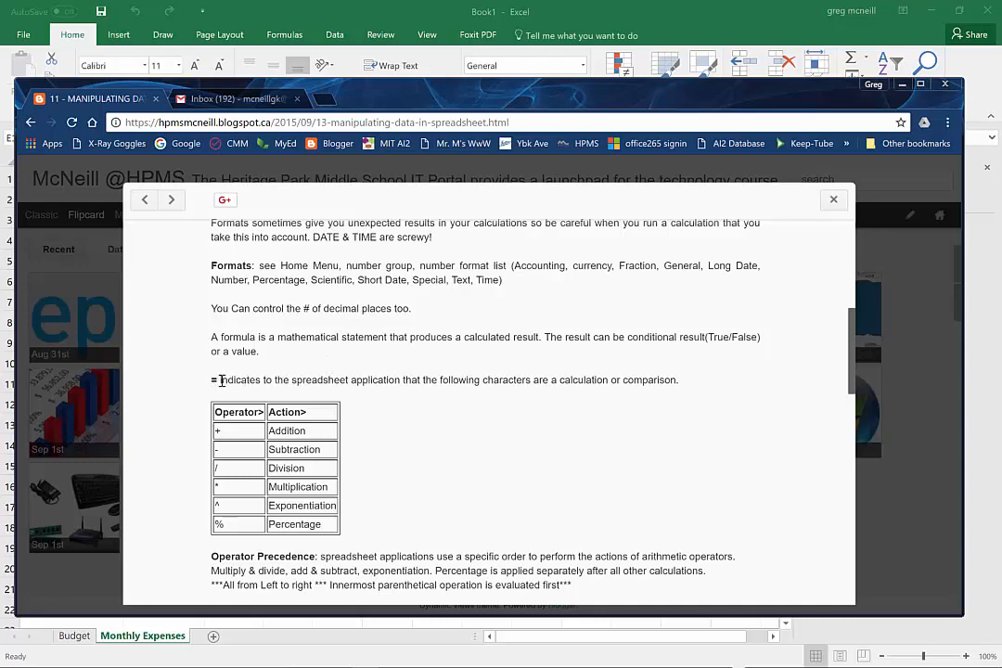
{"action": "key", "text": "alt+Tab"}
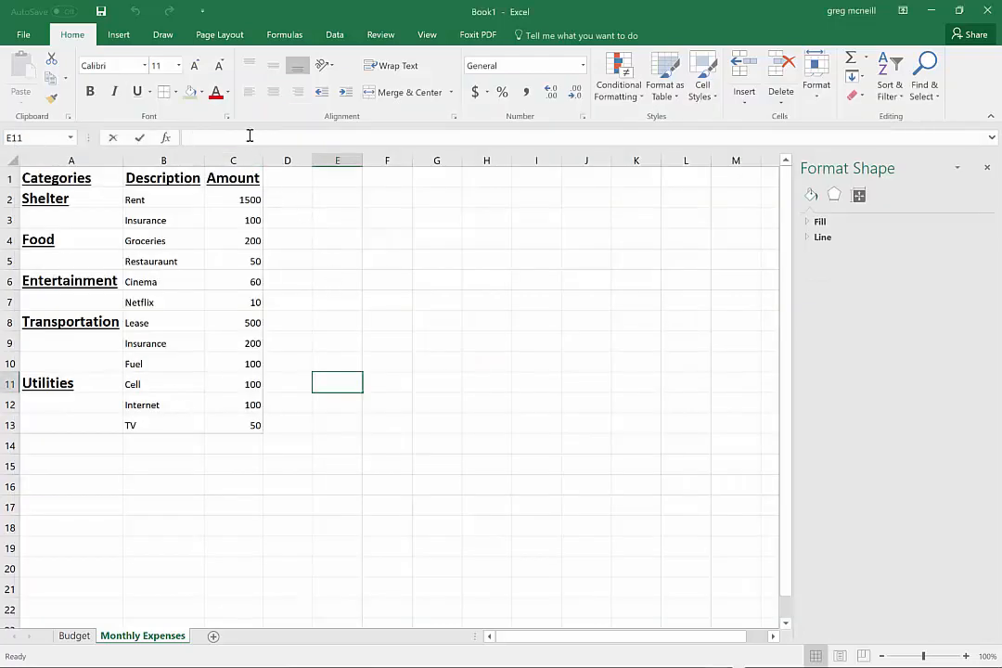
{"action": "left_click", "coordinate": [250, 137]}
{"action": "type", "text": "="}
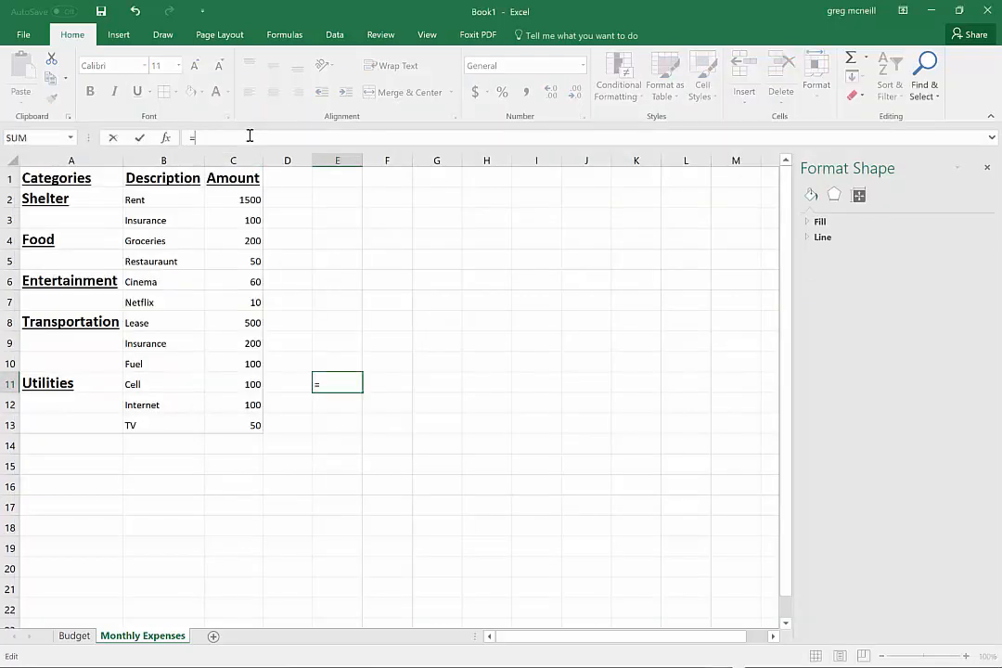
{"action": "type", "text": ";lkasdf;lkasdf;lkasd"}
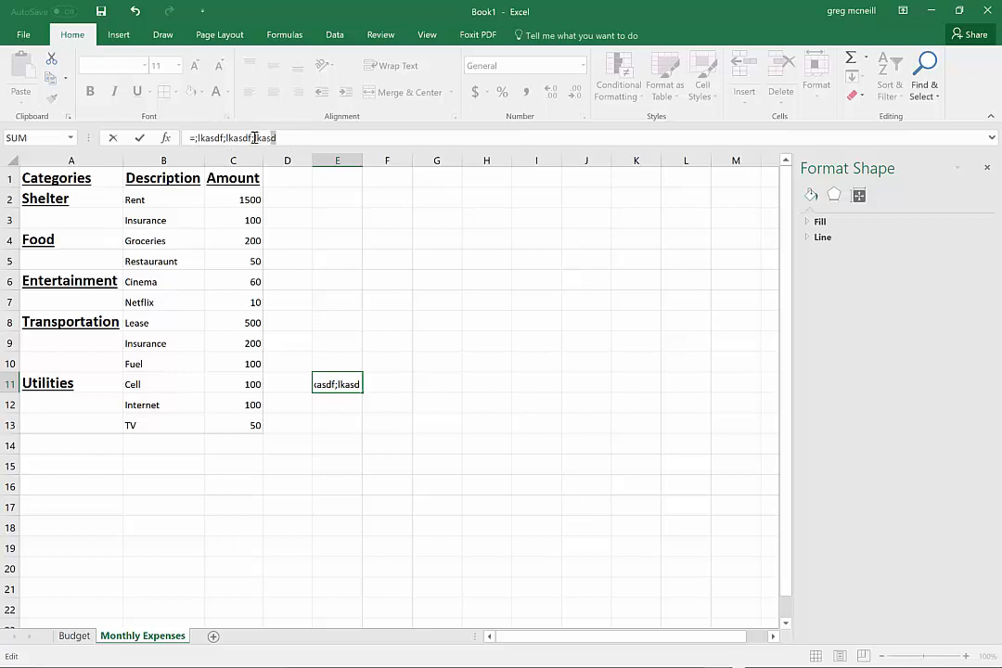
{"action": "left_click_drag", "start_coordinate": [275, 137], "coordinate": [193, 138]}
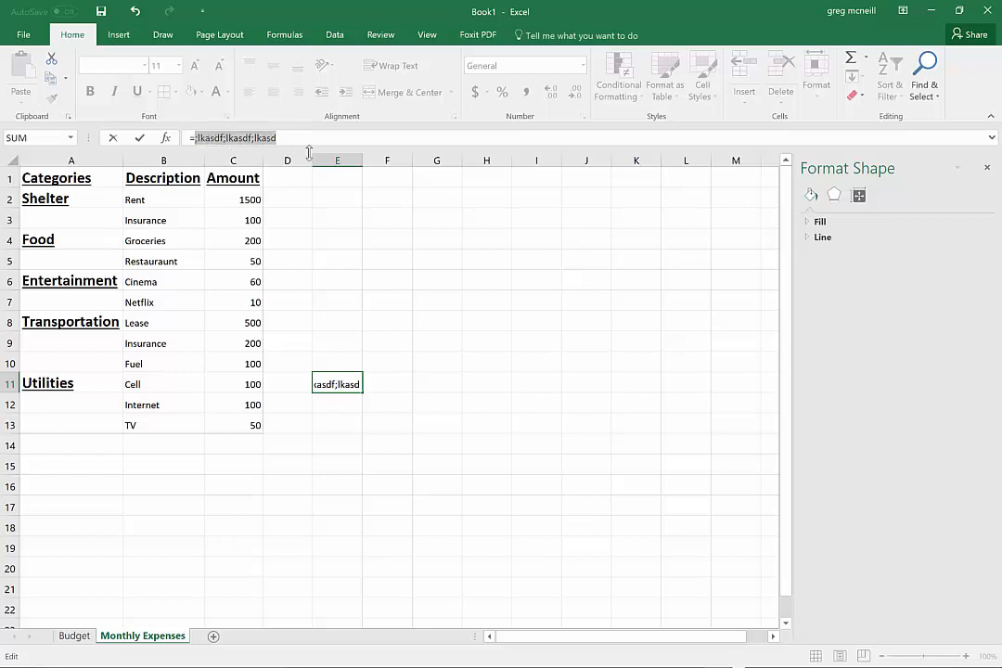
{"action": "key", "text": "BackSpace"}
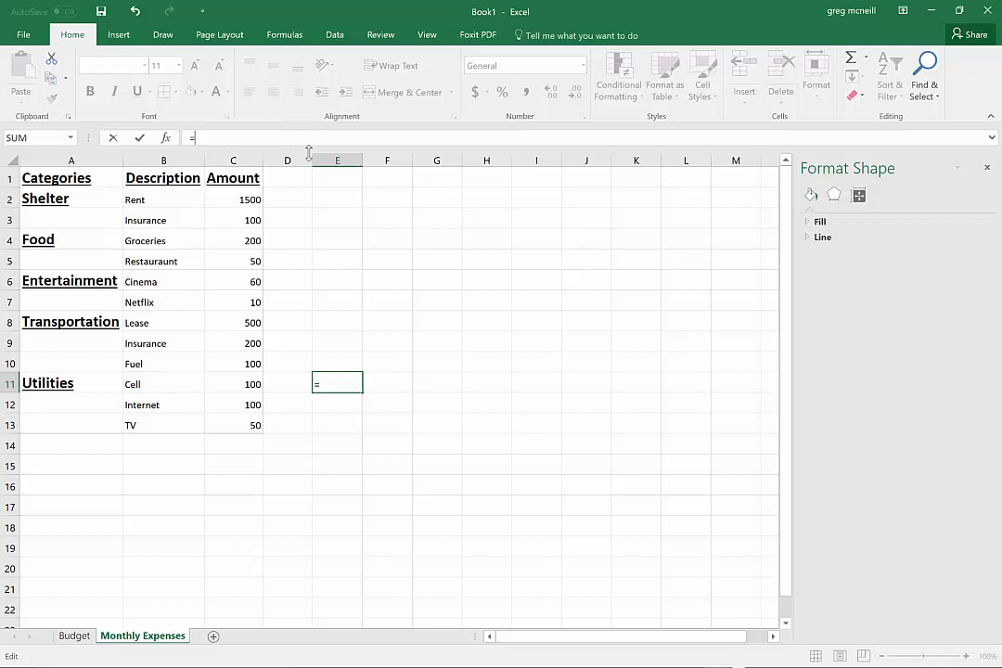
Look through the Insert Function categories and close the dialog without inserting a function
{"action": "left_click", "coordinate": [165, 139]}
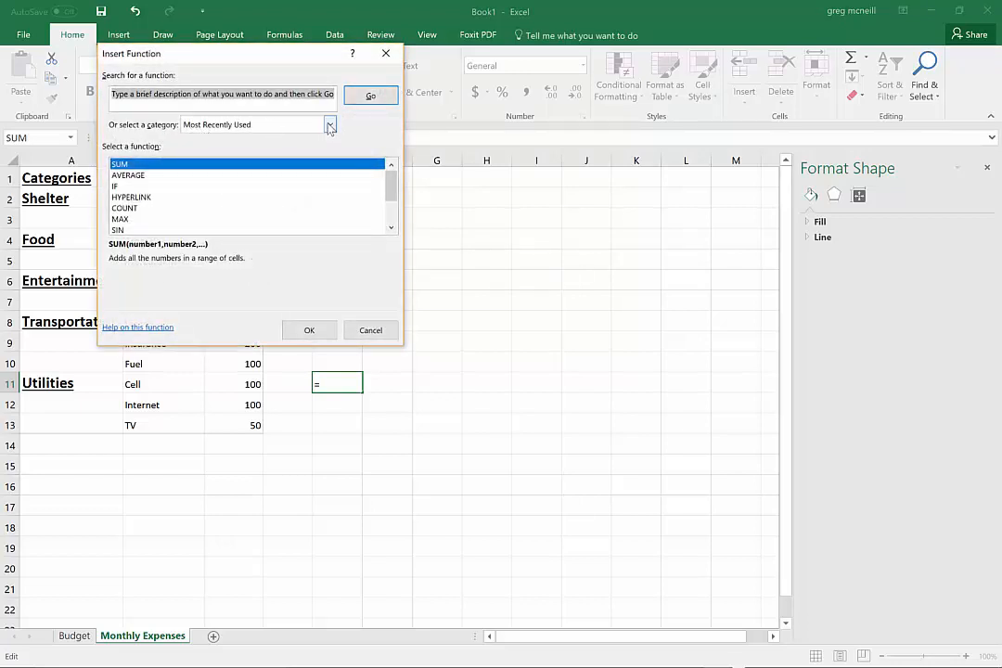
{"action": "left_click", "coordinate": [330, 127]}
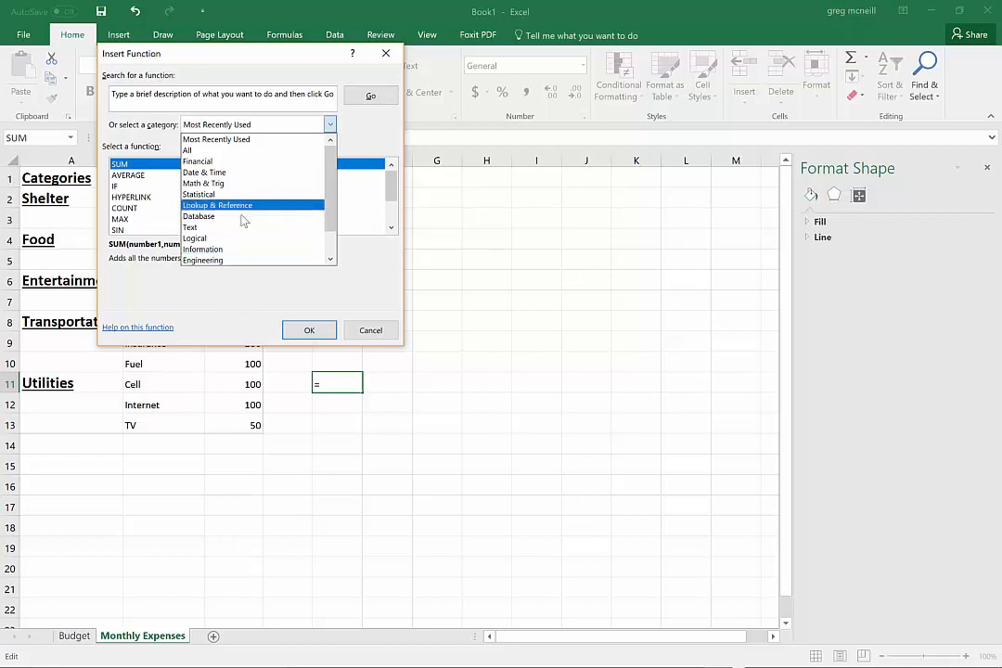
{"action": "left_click", "coordinate": [258, 302]}
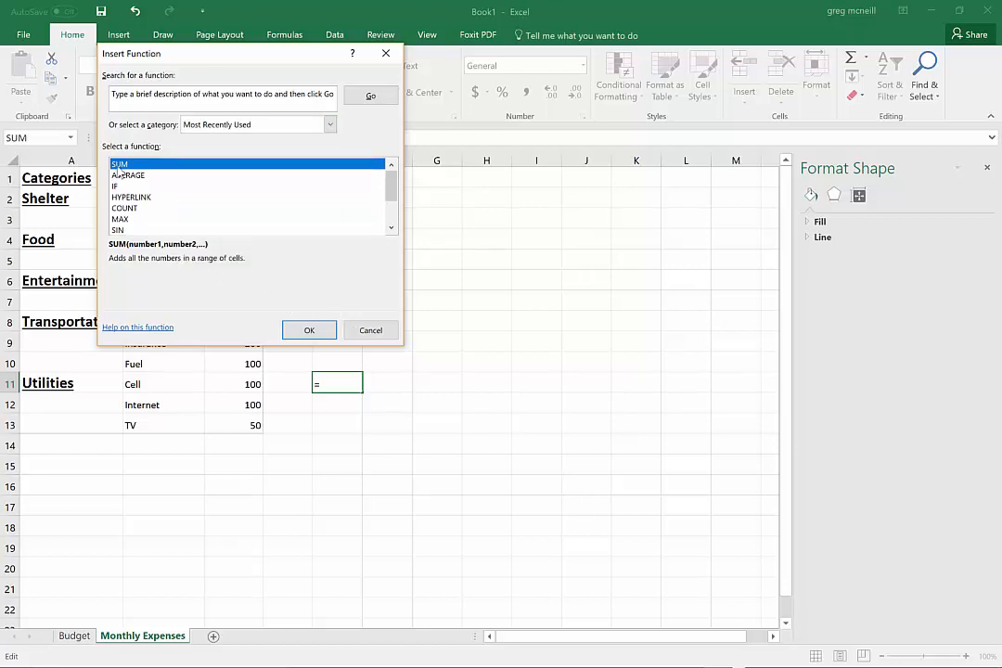
{"action": "left_click", "coordinate": [376, 333]}
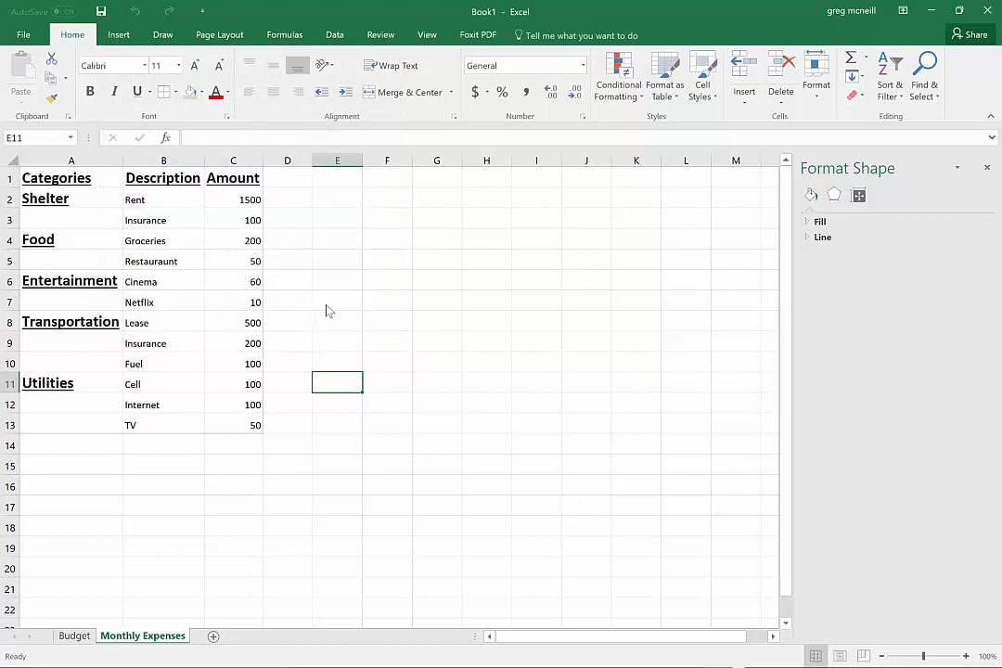
Return to the lesson in Chrome and read the operator precedence rules and the Activity#1 expression 15+6/3-2*3
{"action": "key", "text": "alt+Tab"}
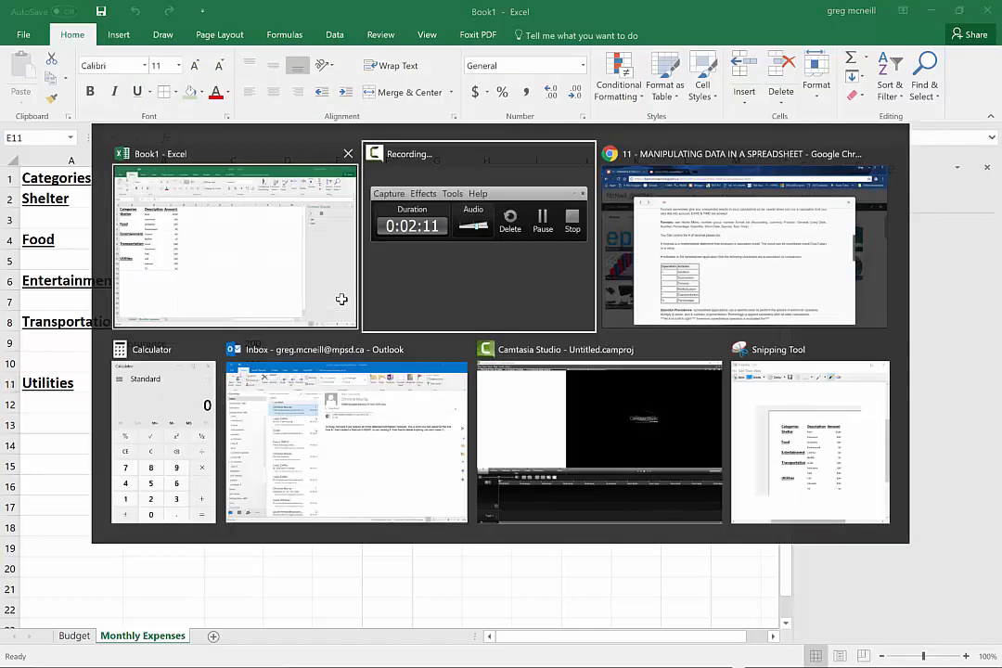
{"action": "key", "text": "alt+Tab"}
{"action": "scroll", "coordinate": [384, 384], "scroll_direction": "down", "scroll_amount": 3}
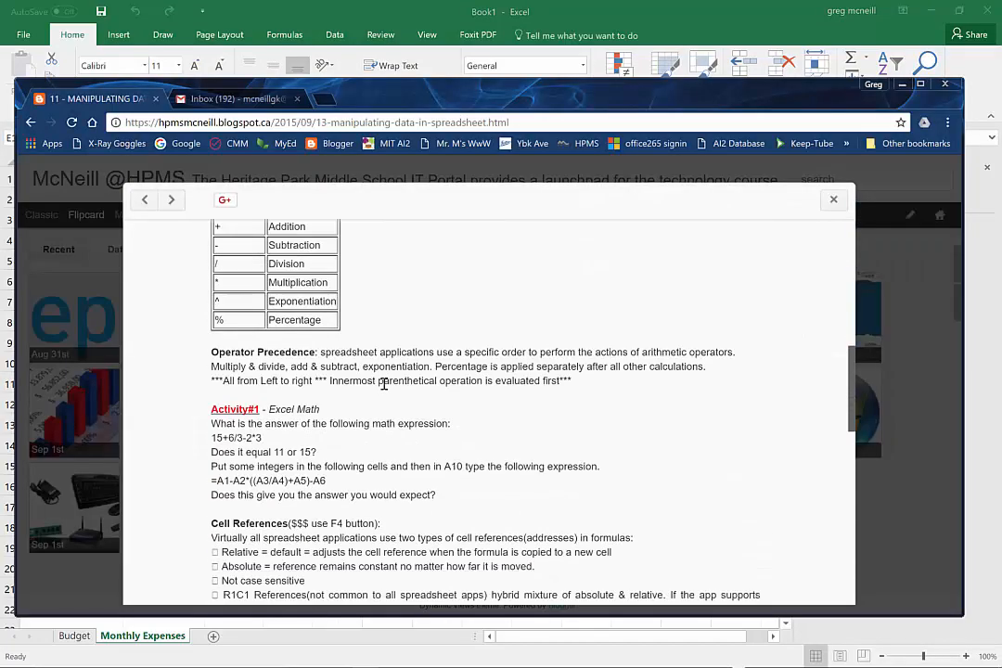
{"action": "scroll", "coordinate": [384, 380], "scroll_direction": "up", "scroll_amount": 1}
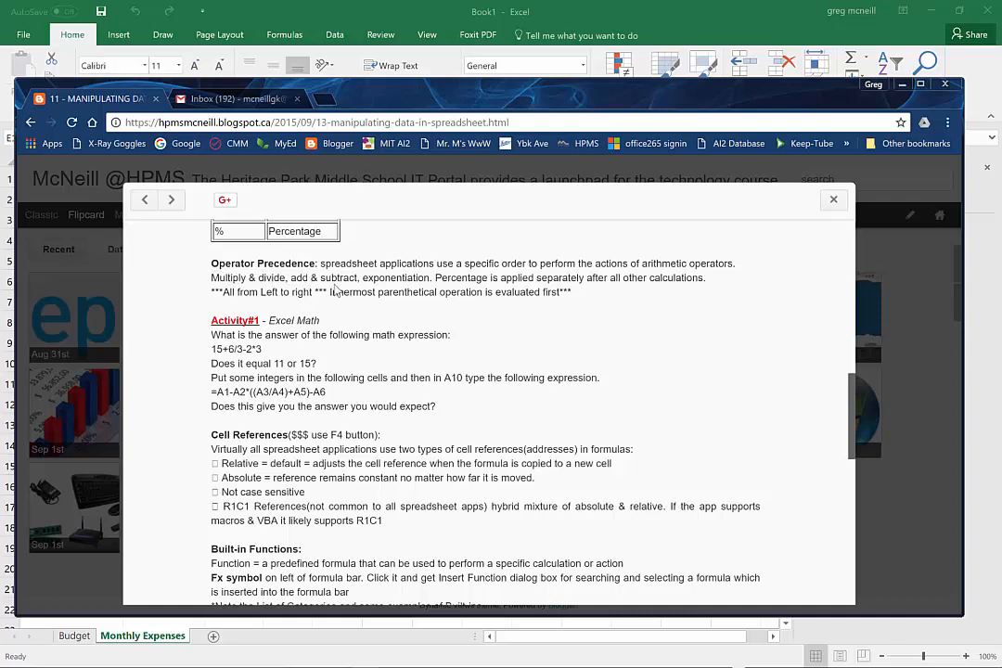
{"action": "double_click", "coordinate": [458, 278]}
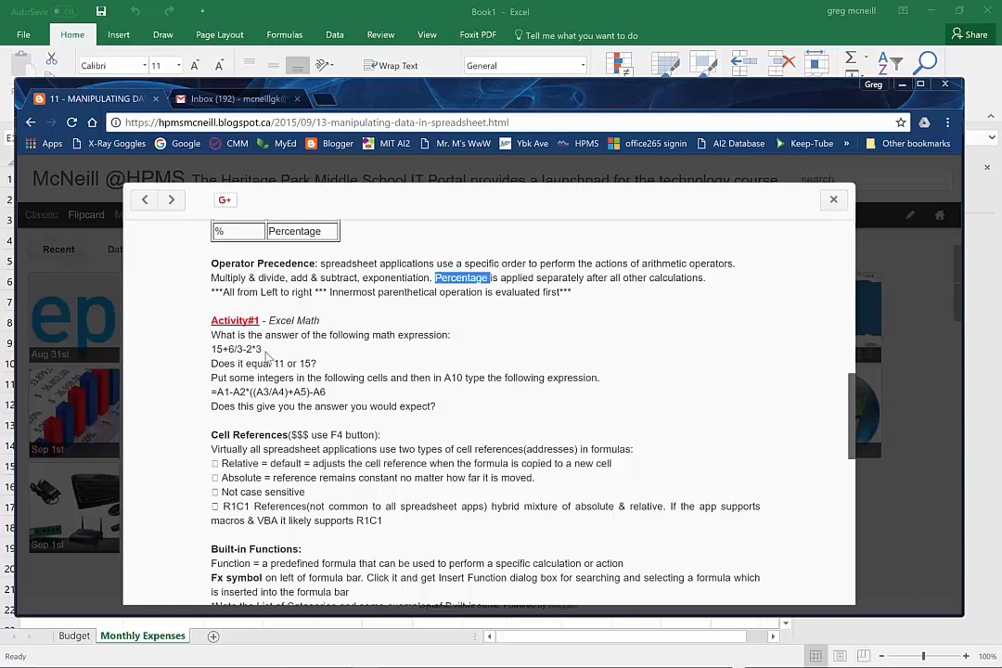
{"action": "left_click_drag", "start_coordinate": [263, 349], "coordinate": [213, 349]}
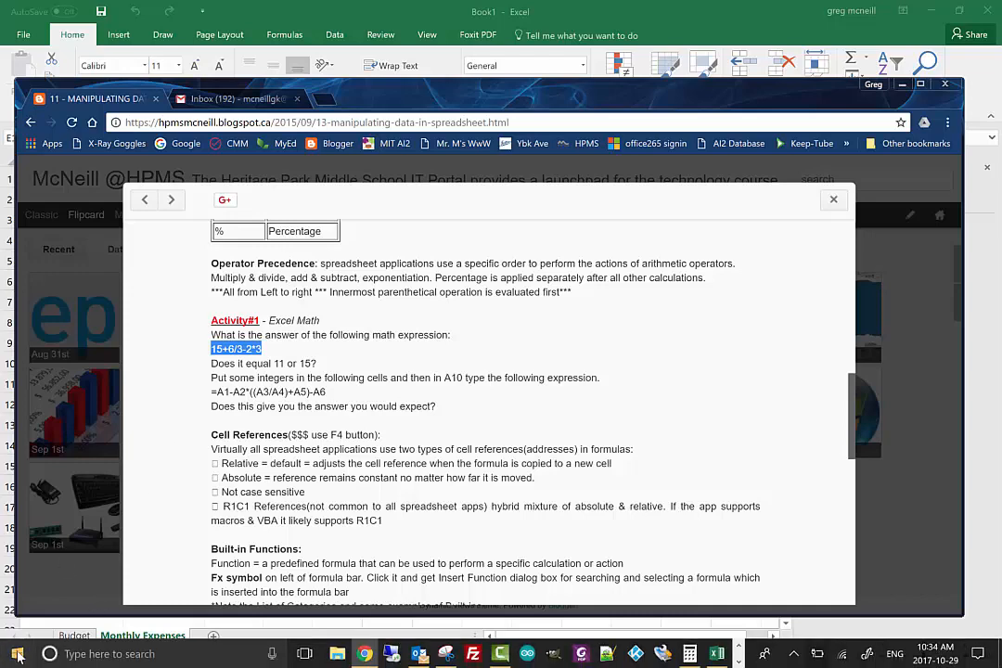
Find and open the Windows Calculator, and close it without calculating anything
{"action": "left_click", "coordinate": [17, 655]}
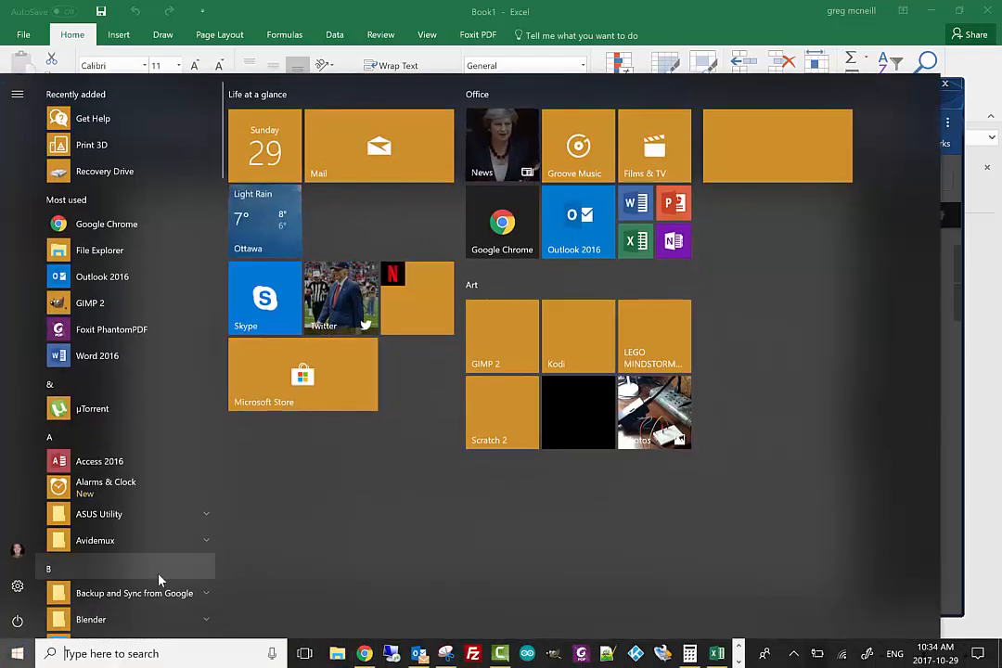
{"action": "type", "text": "calc"}
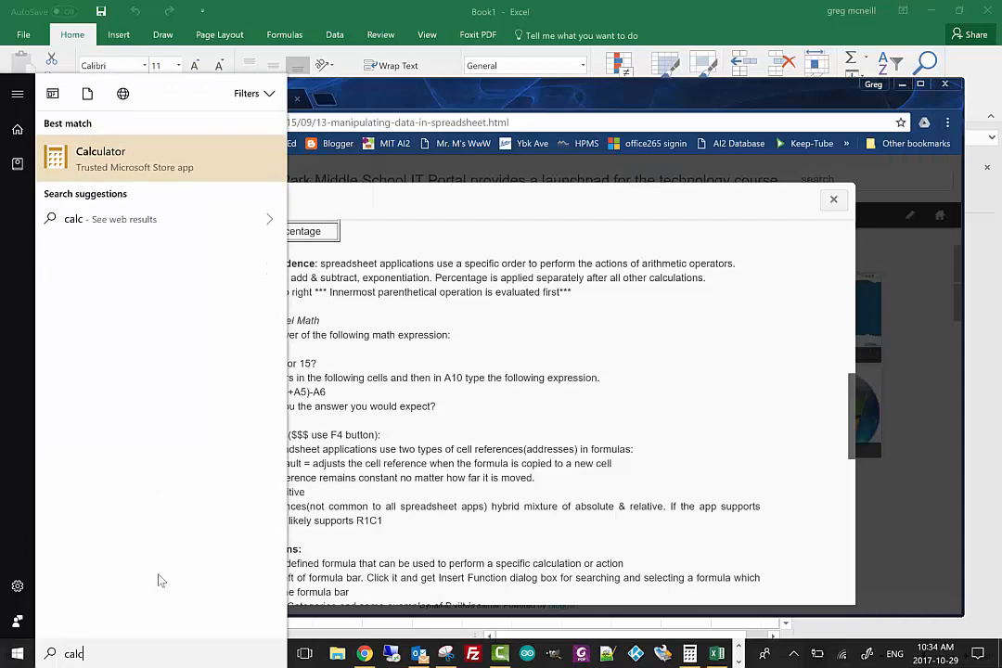
{"action": "key", "text": "Return"}
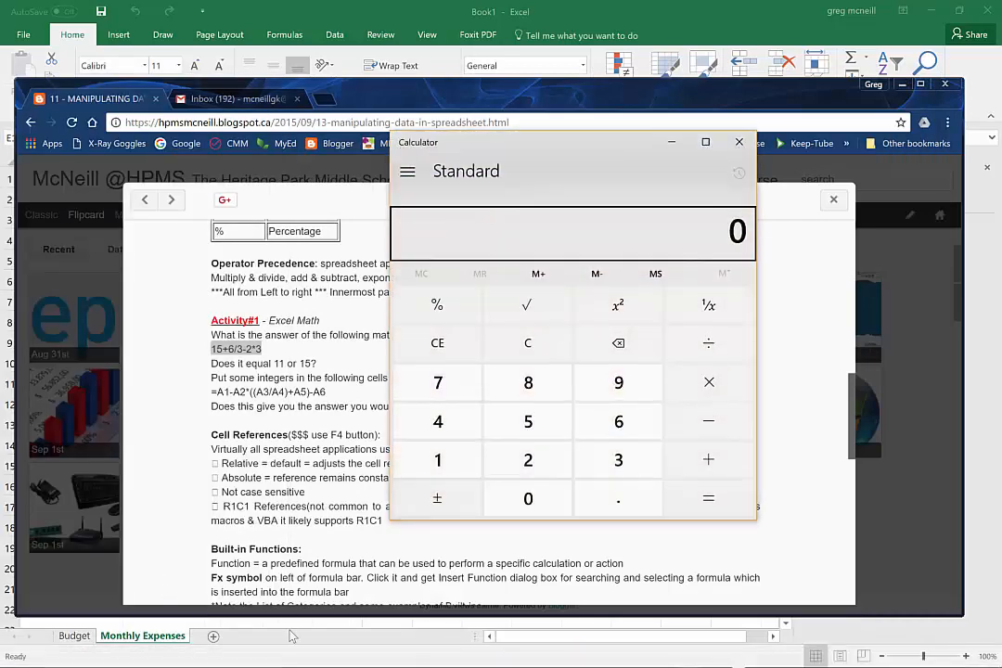
{"action": "left_click", "coordinate": [741, 144]}
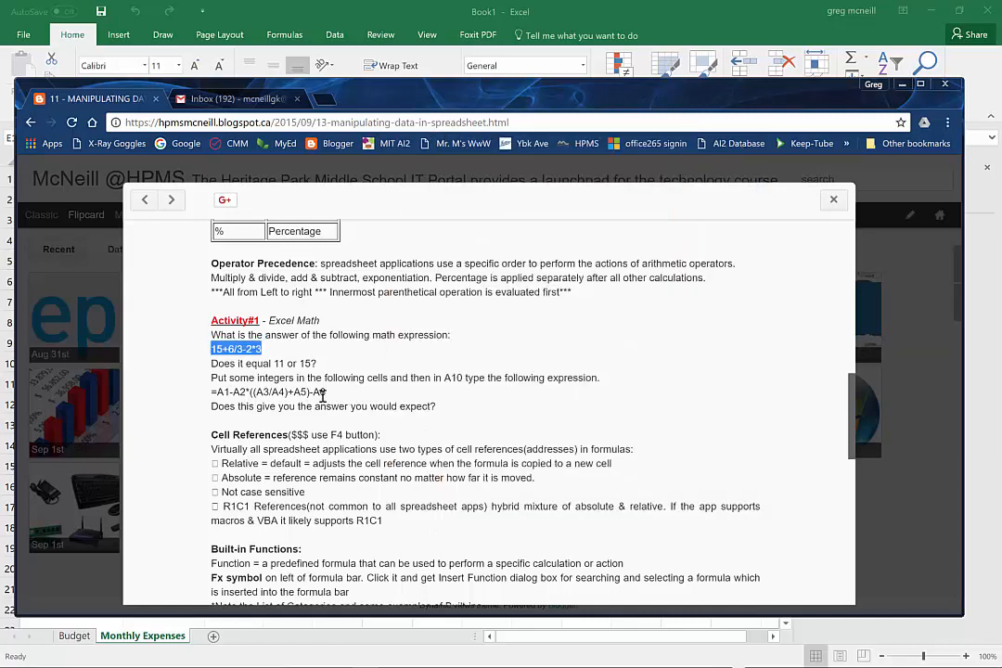
Copy the Activity#1 formula =A1-A2*((A3/A4)+A5)-A6 from the lesson and switch to the Excel workbook
{"action": "left_click_drag", "start_coordinate": [327, 392], "coordinate": [211, 396]}
{"action": "key", "text": "ctrl+c"}
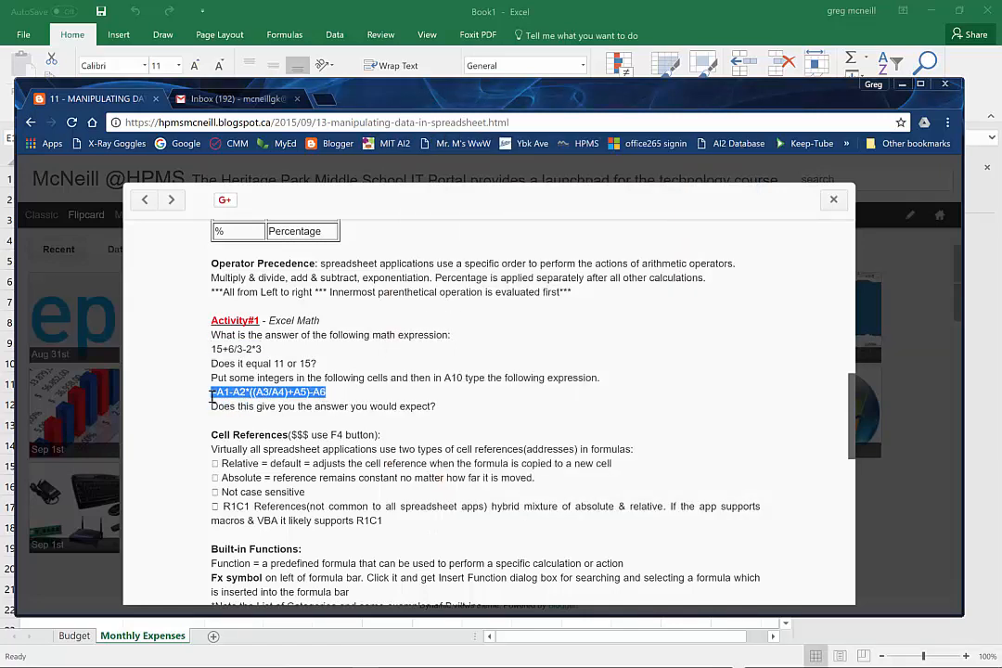
{"action": "key", "text": "alt+Tab"}
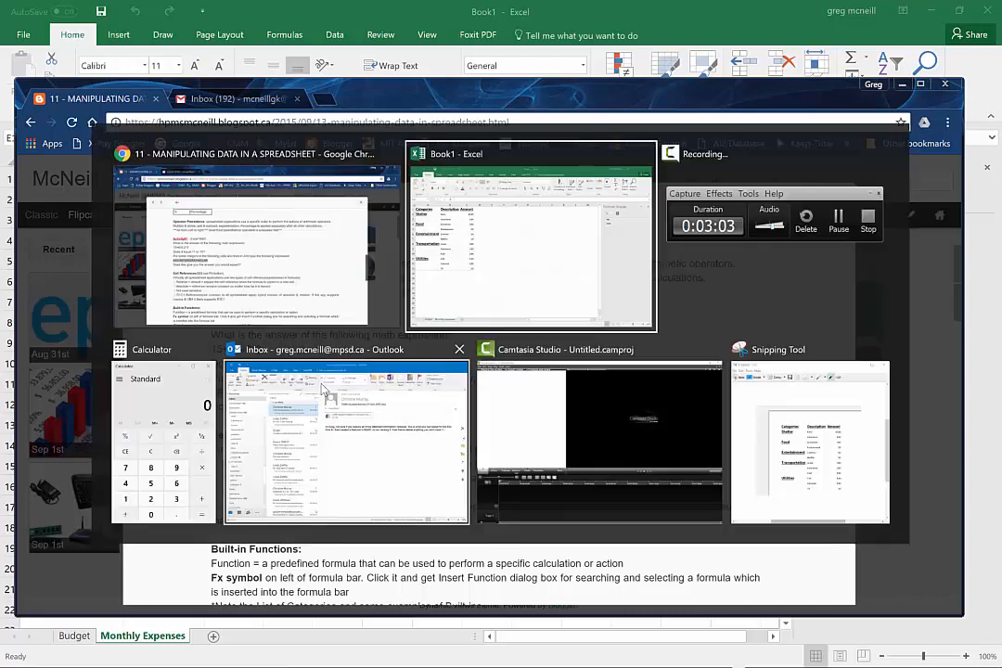
{"action": "key", "text": "alt+Tab"}
{"action": "key", "text": "alt+shift+Tab"}
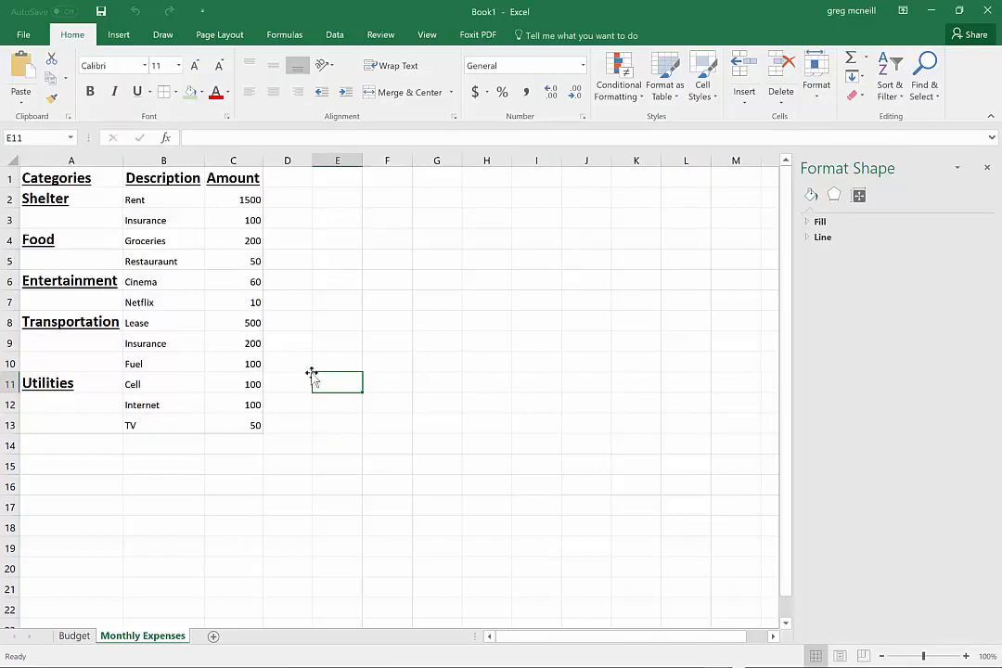
Add a new worksheet and paste the copied formula into cell A10
{"action": "left_click", "coordinate": [213, 636]}
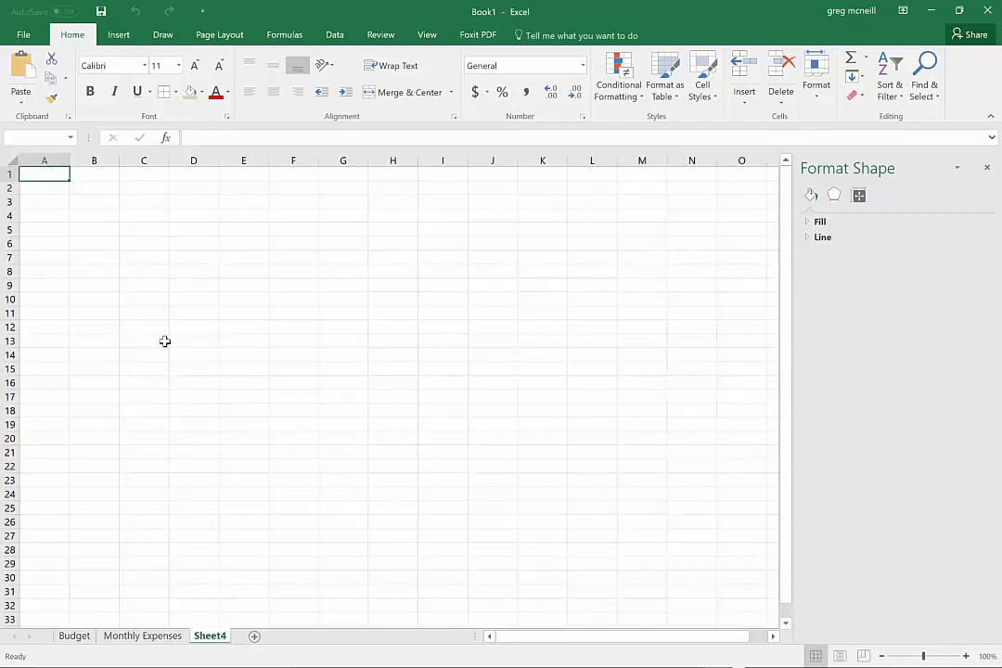
{"action": "left_click", "coordinate": [47, 296]}
{"action": "key", "text": "ctrl+v"}
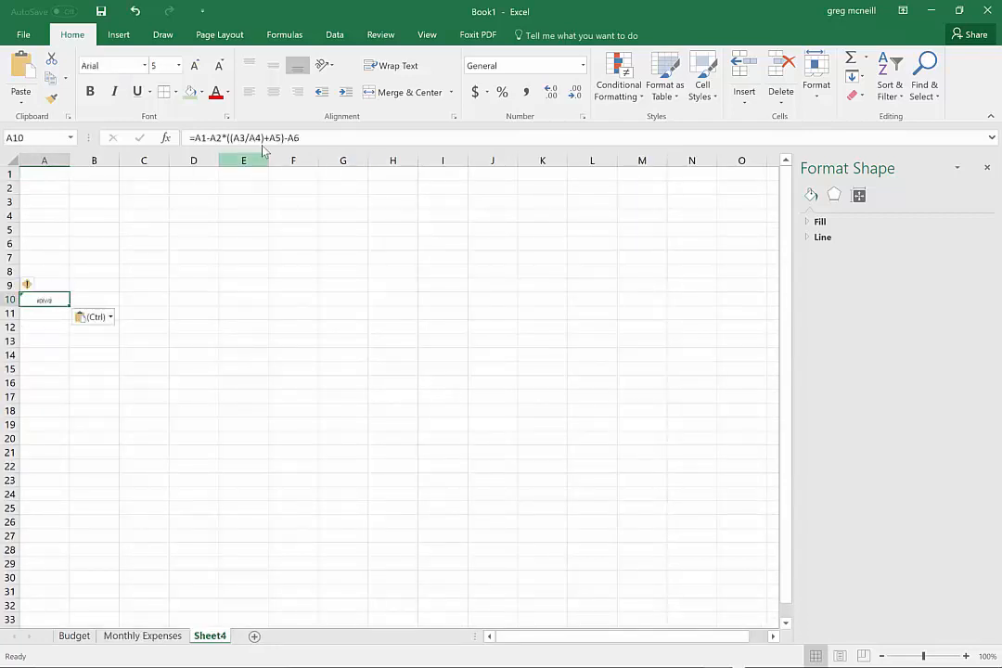
Inspect the cell references and parentheses in the A10 formula and accept it as =A1-A2*((A3/A4)+A5)-A6
{"action": "double_click", "coordinate": [200, 138]}
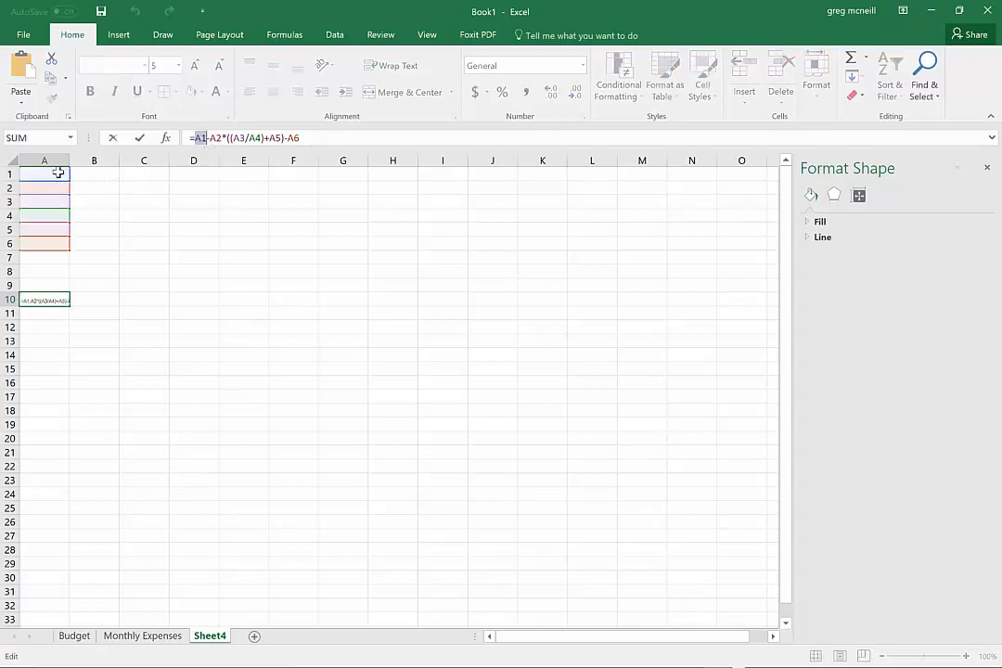
{"action": "double_click", "coordinate": [214, 137]}
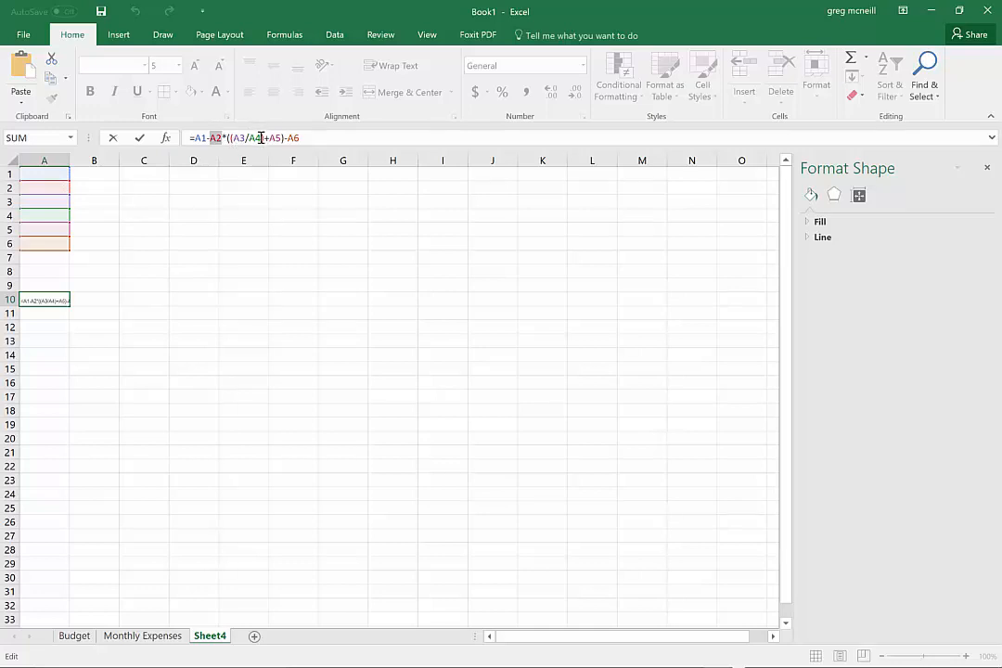
{"action": "left_click", "coordinate": [260, 138]}
{"action": "type", "text": ")"}
{"action": "left_click", "coordinate": [140, 139]}
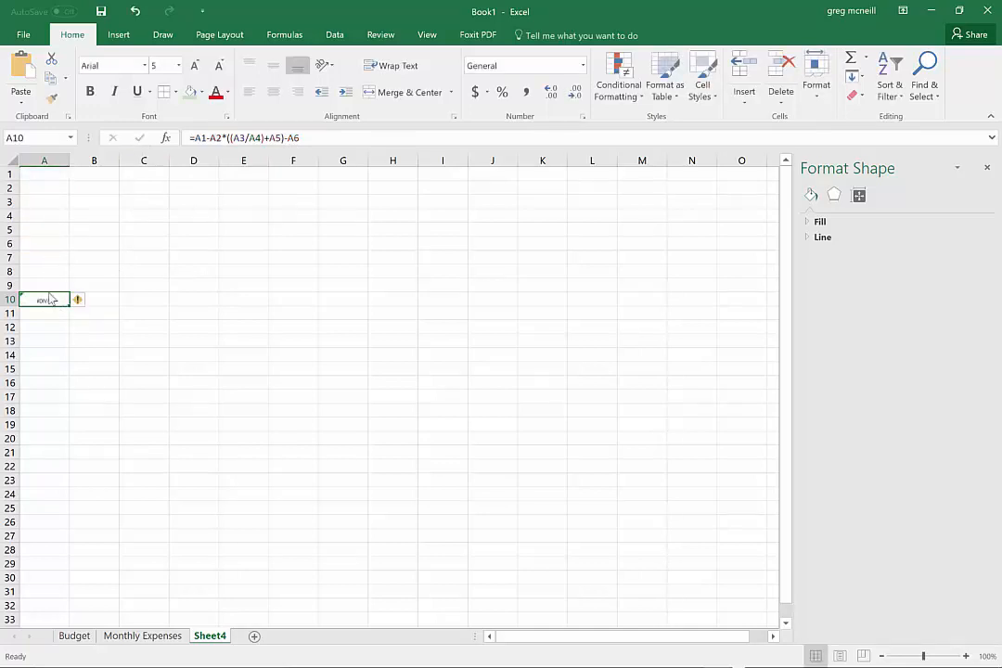
Enter the integers 1, 2, 3, 4 and 53 in cells A1 to A5
{"action": "left_click", "coordinate": [57, 176]}
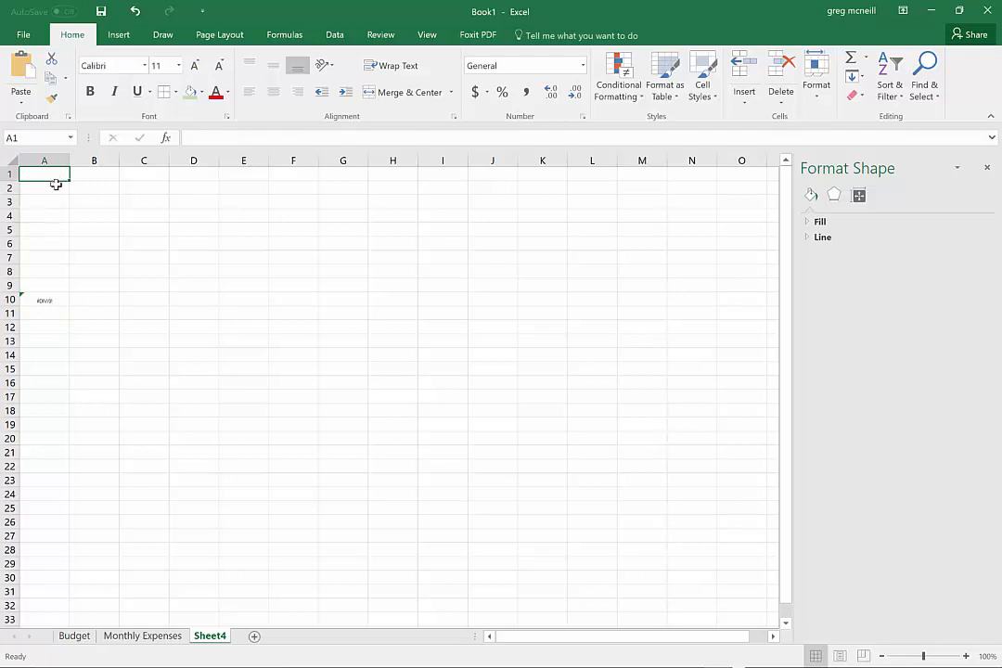
{"action": "left_click_drag", "start_coordinate": [57, 185], "coordinate": [51, 256]}
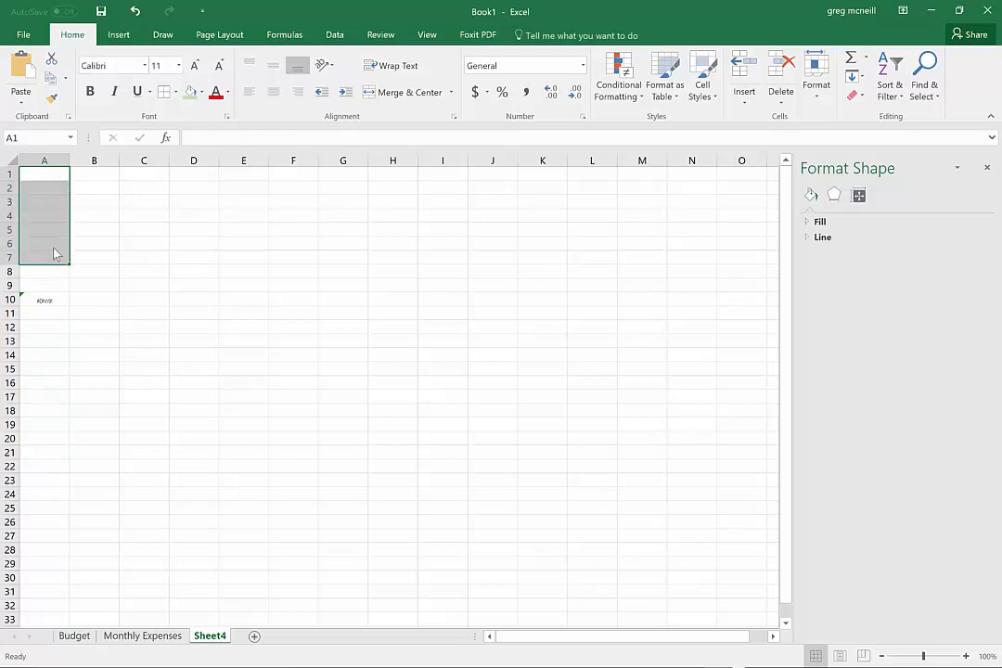
{"action": "type", "text": "1"}
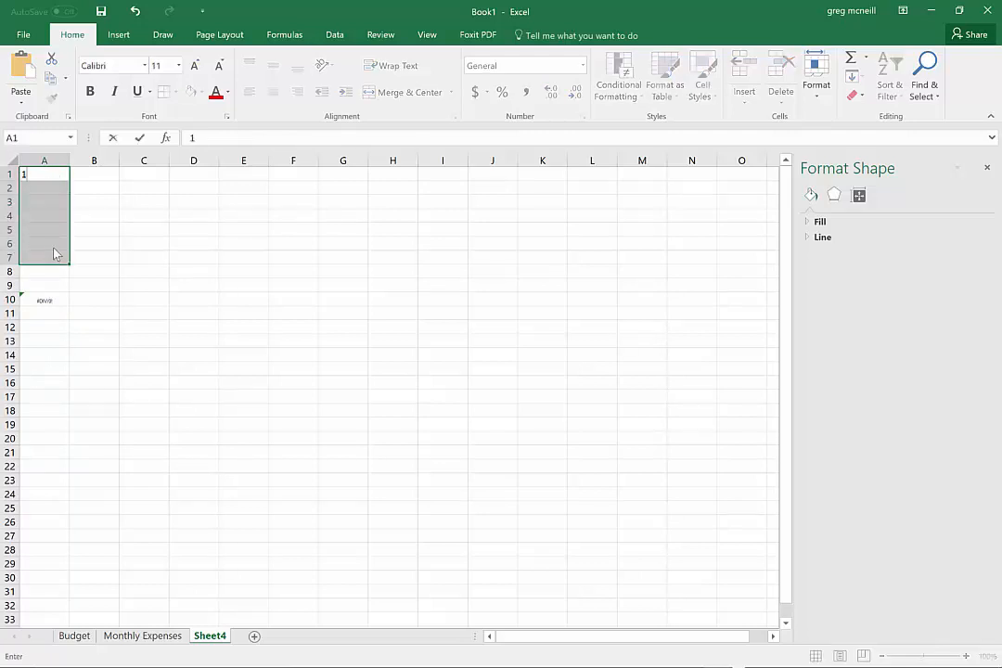
{"action": "key", "text": "Return"}
{"action": "type", "text": "2"}
{"action": "key", "text": "Return"}
{"action": "type", "text": "3"}
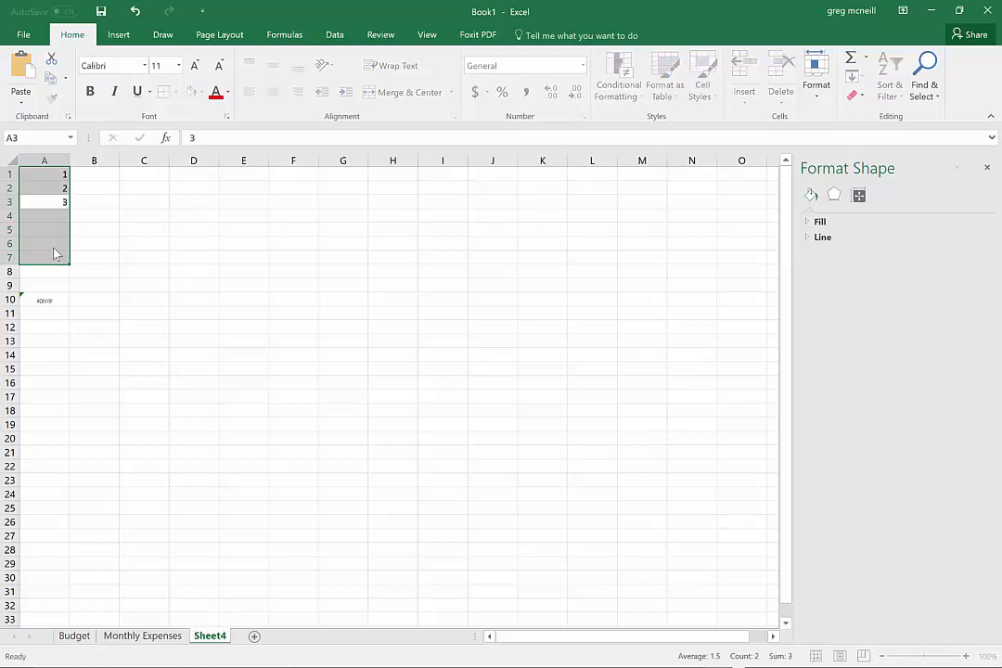
{"action": "key", "text": "Return"}
{"action": "type", "text": "4"}
{"action": "key", "text": "Return"}
{"action": "type", "text": "53"}
{"action": "key", "text": "Return"}
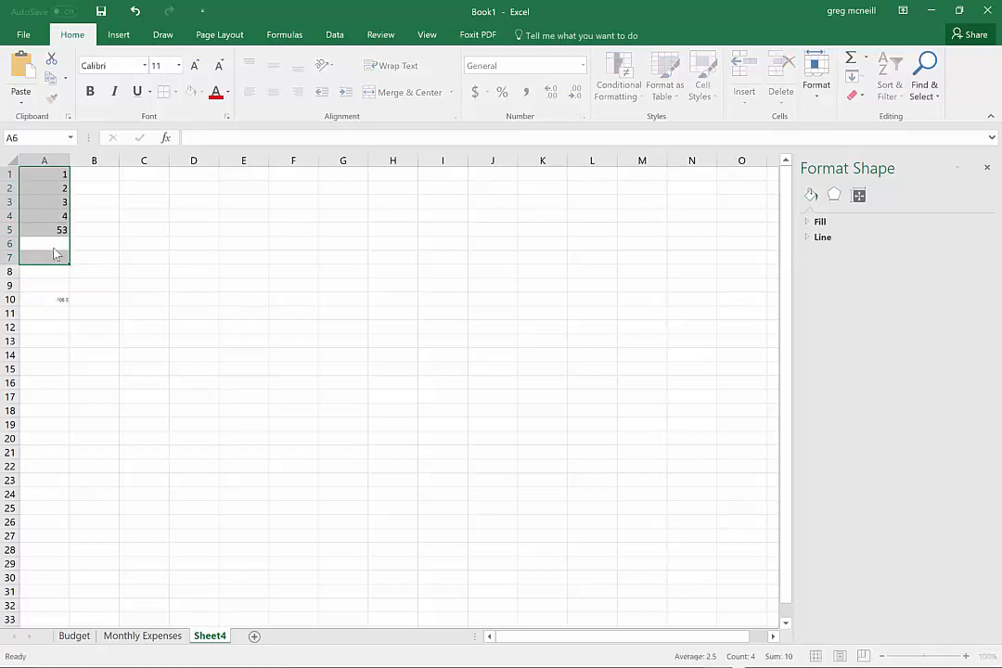
Enter the number 4 in cell A6
{"action": "type", "text": "+"}
{"action": "key", "text": "Return"}
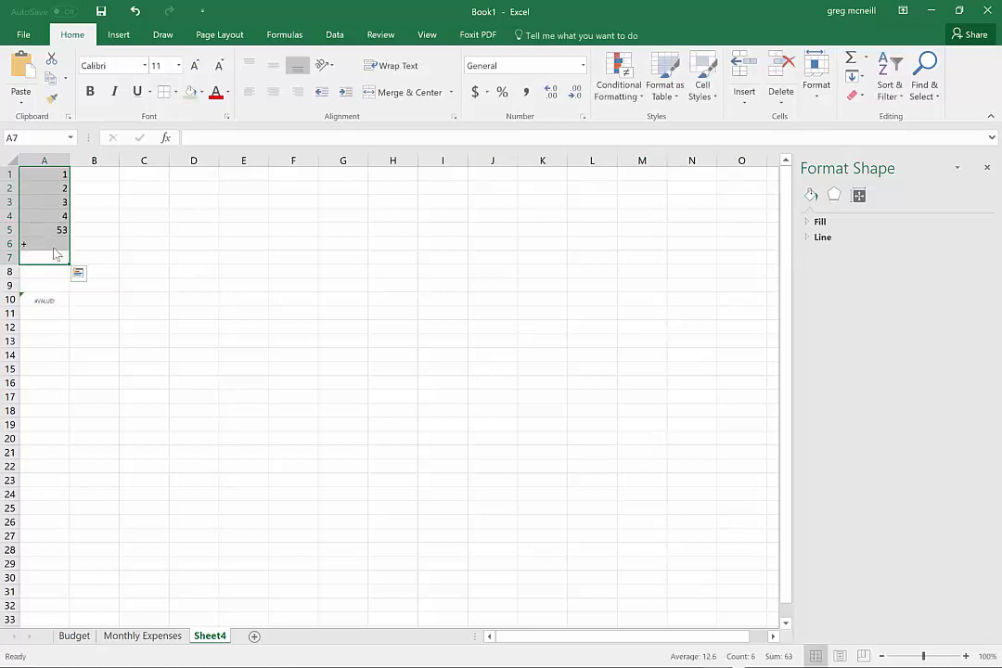
{"action": "left_click", "coordinate": [54, 247]}
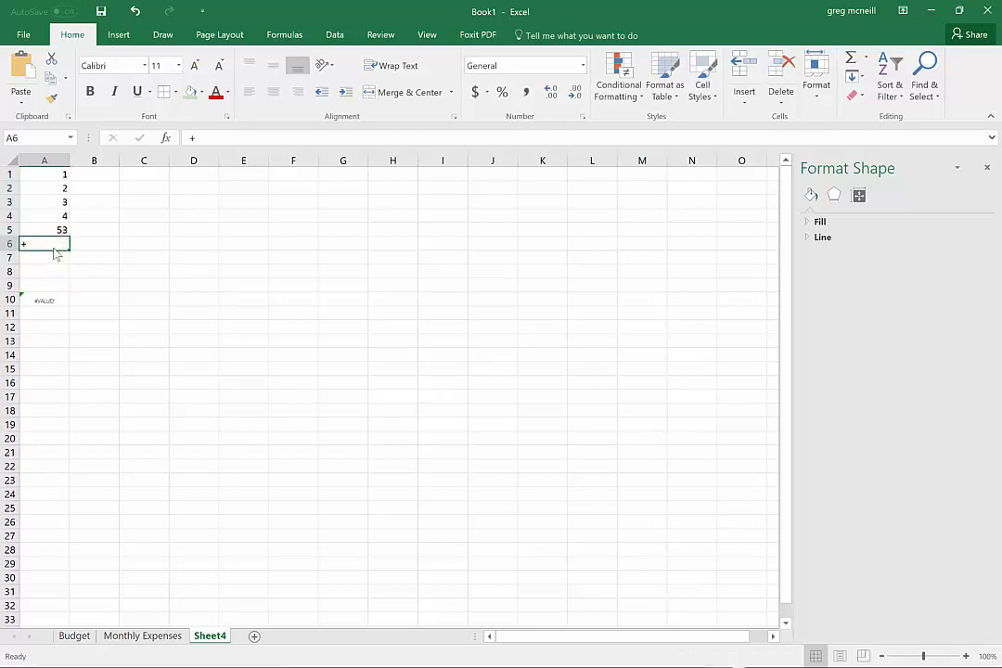
{"action": "type", "text": "4"}
{"action": "key", "text": "Return"}
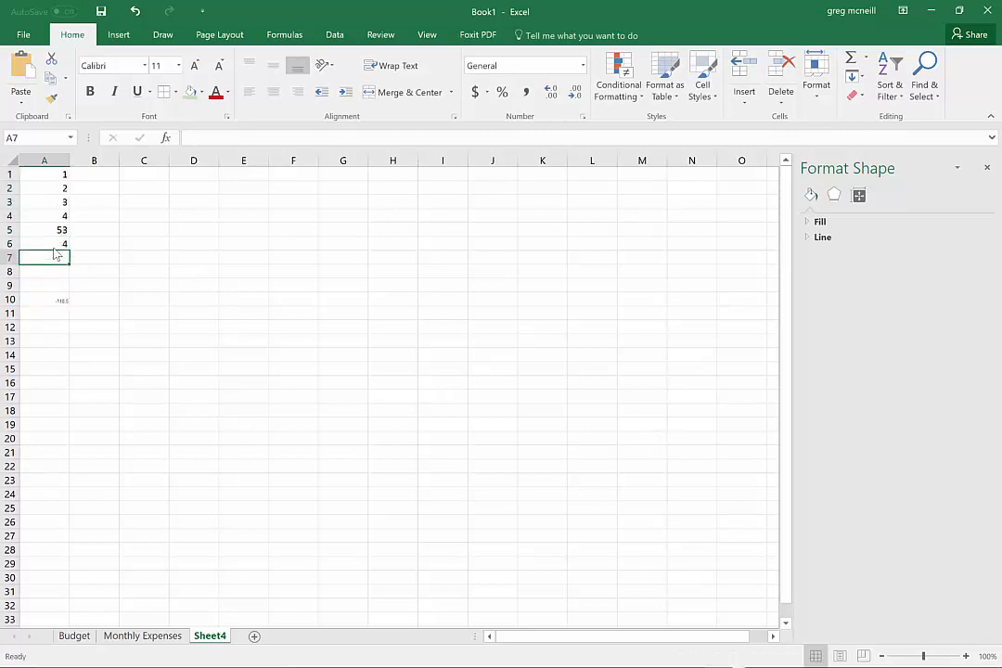
Enlarge the font of the formula result in cell A10 to size 11
{"action": "left_click", "coordinate": [57, 301]}
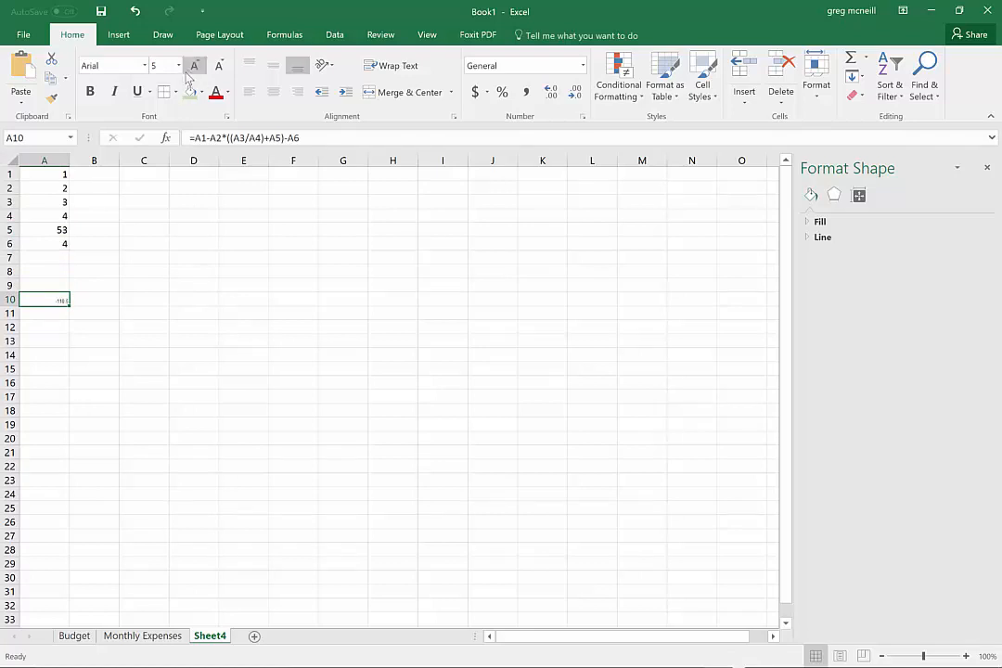
{"action": "left_click", "coordinate": [194, 68]}
{"action": "left_click", "coordinate": [194, 69]}
{"action": "left_click", "coordinate": [194, 69]}
{"action": "left_click", "coordinate": [194, 69]}
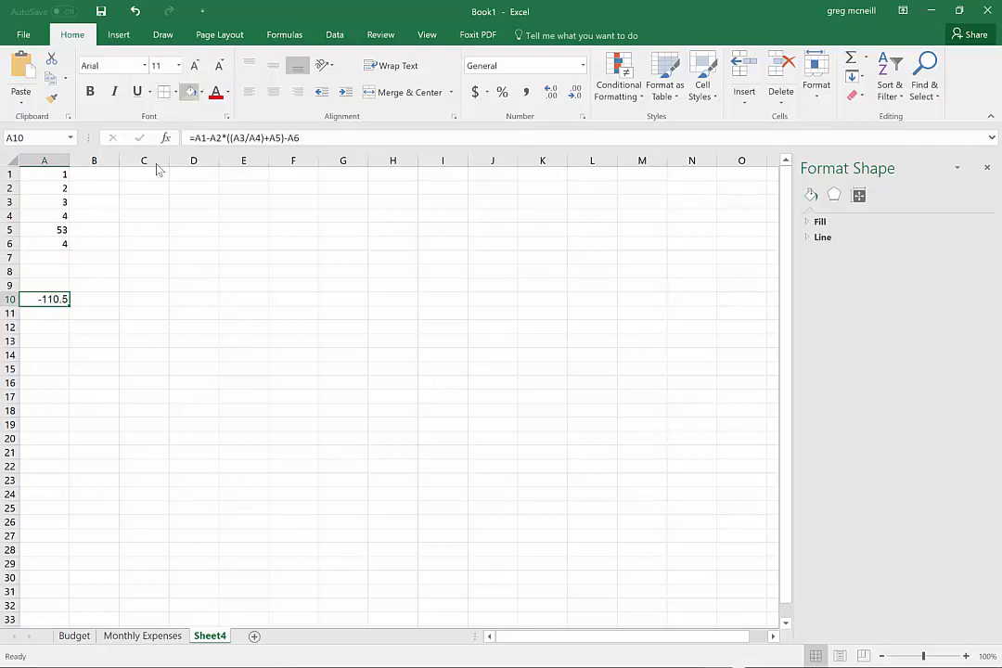
{"action": "left_click", "coordinate": [148, 299]}
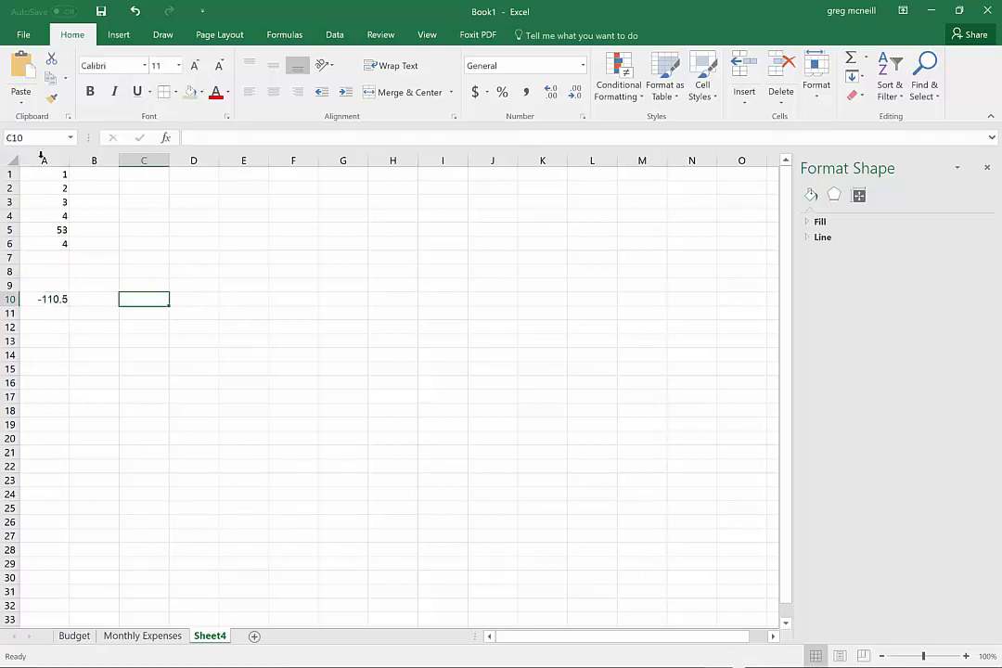
Switch to the lesson in Chrome, read the Cell References heading about the $ signs, and return to the Excel workbook
{"action": "key", "text": "alt+Tab"}
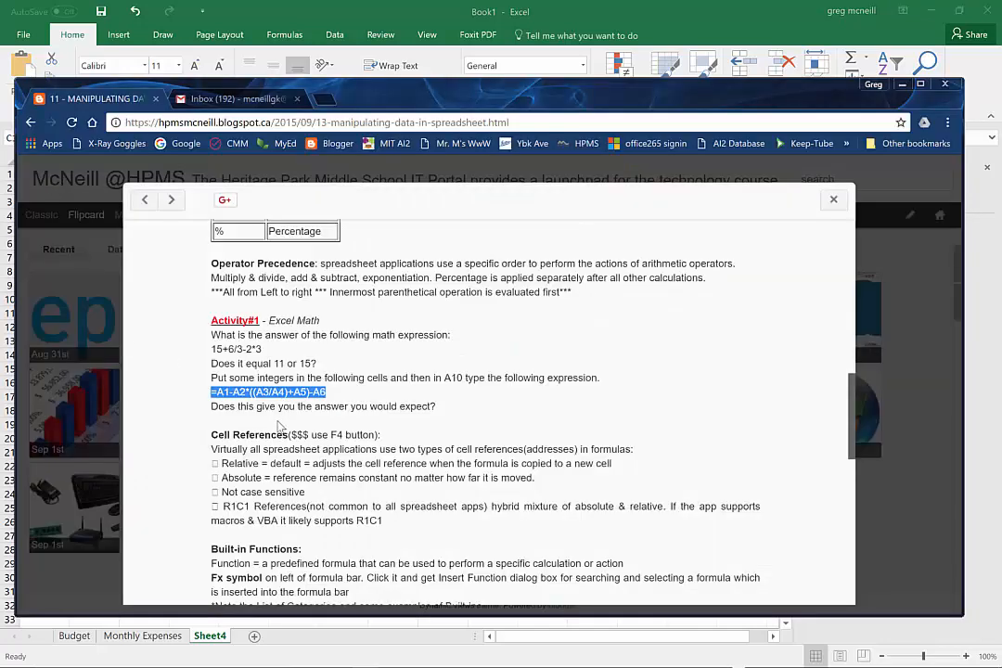
{"action": "left_click", "coordinate": [261, 447]}
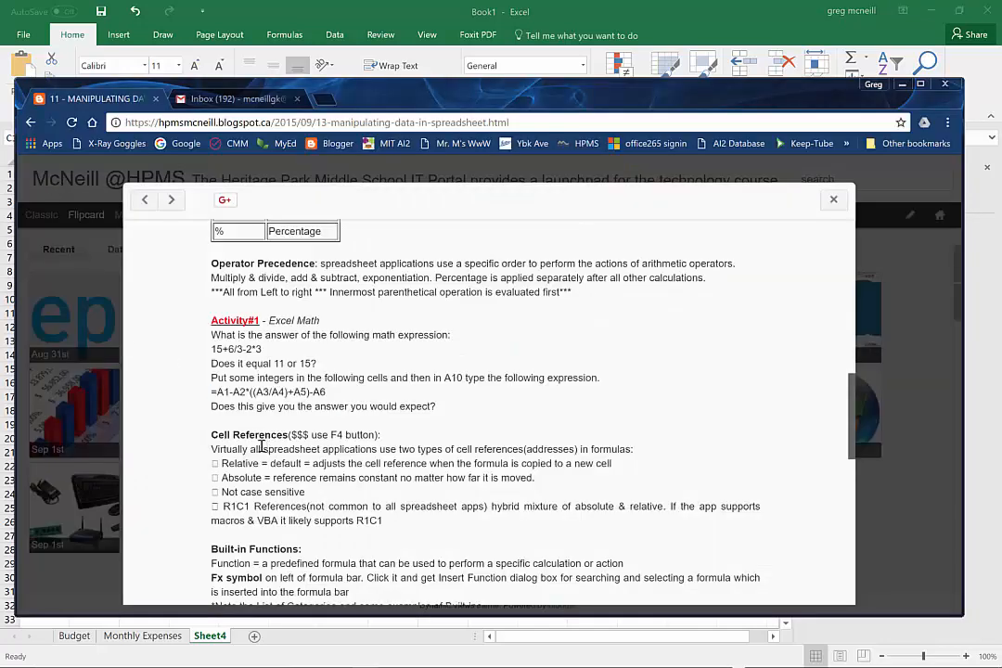
{"action": "left_click_drag", "start_coordinate": [217, 434], "coordinate": [377, 434]}
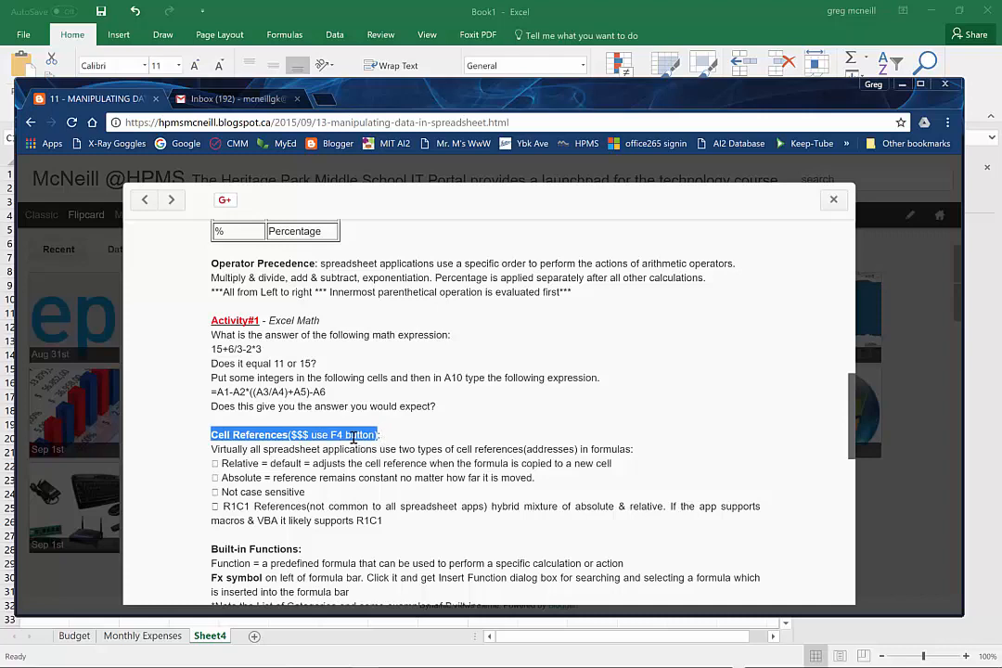
{"action": "left_click", "coordinate": [353, 436]}
{"action": "key", "text": "alt+Tab"}
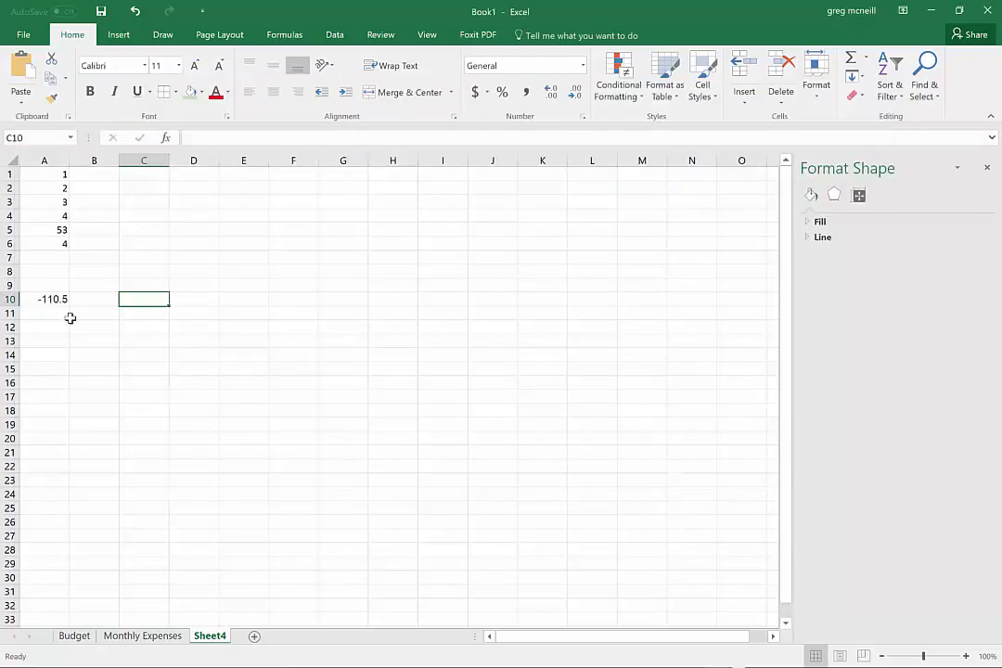
Cycle the references in the A10 formula through their reference types and accept it as =$A$1-$A$2*(($A$3/$A$4)+$A$5)-$A$6
{"action": "left_click", "coordinate": [49, 298]}
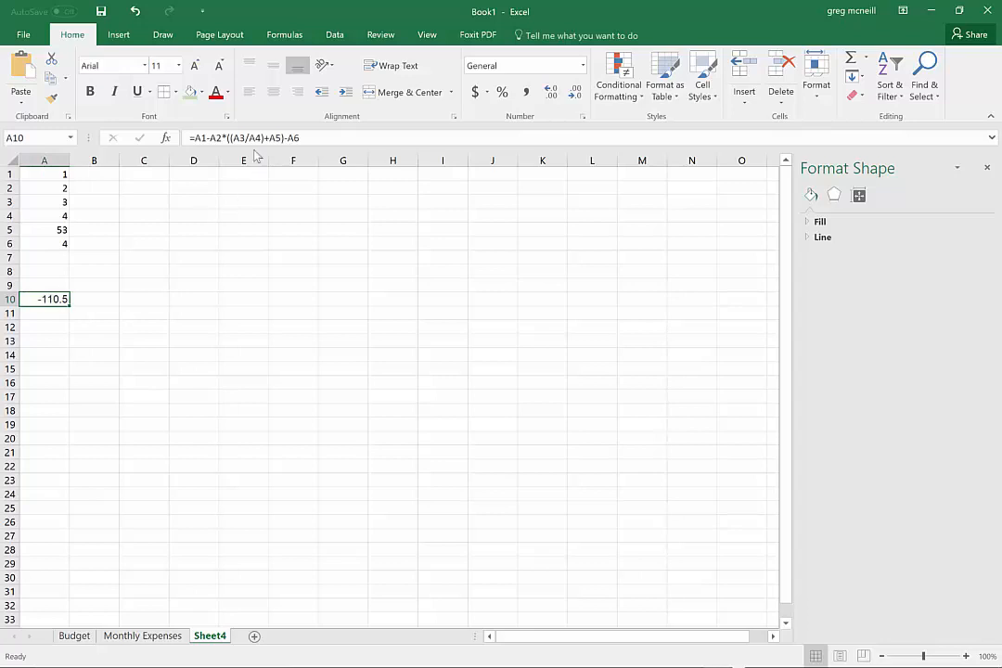
{"action": "double_click", "coordinate": [197, 137]}
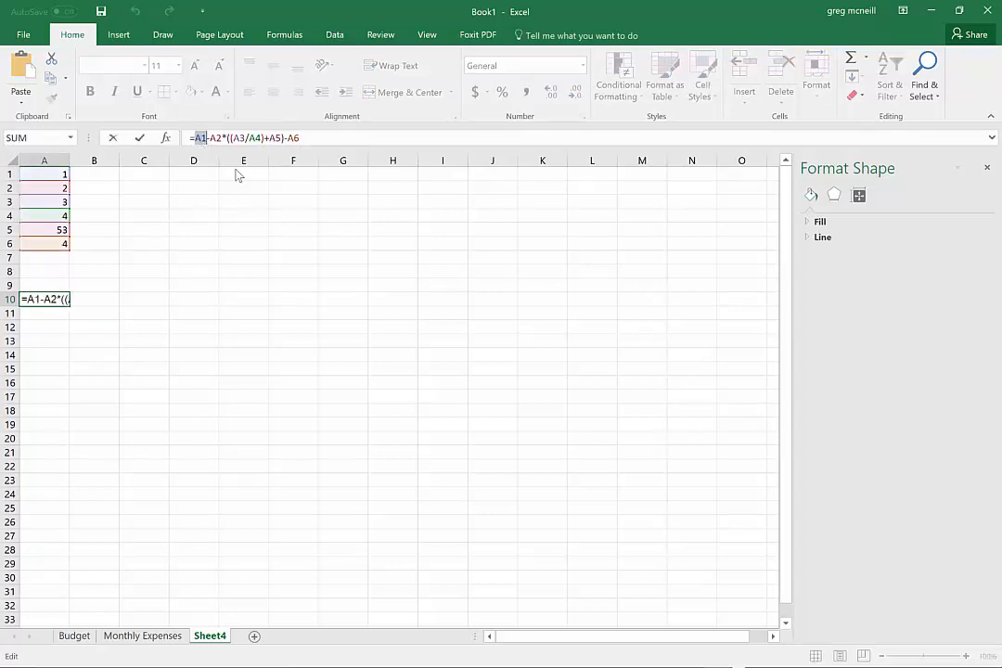
{"action": "key", "text": "F4"}
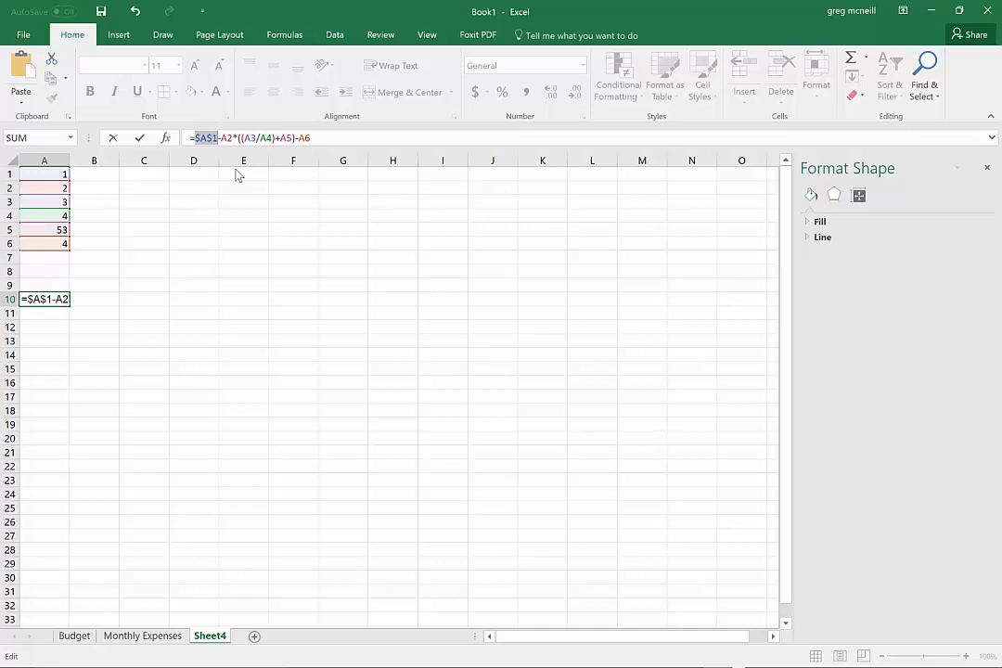
{"action": "left_click", "coordinate": [326, 137]}
{"action": "left_click_drag", "start_coordinate": [326, 137], "coordinate": [176, 137]}
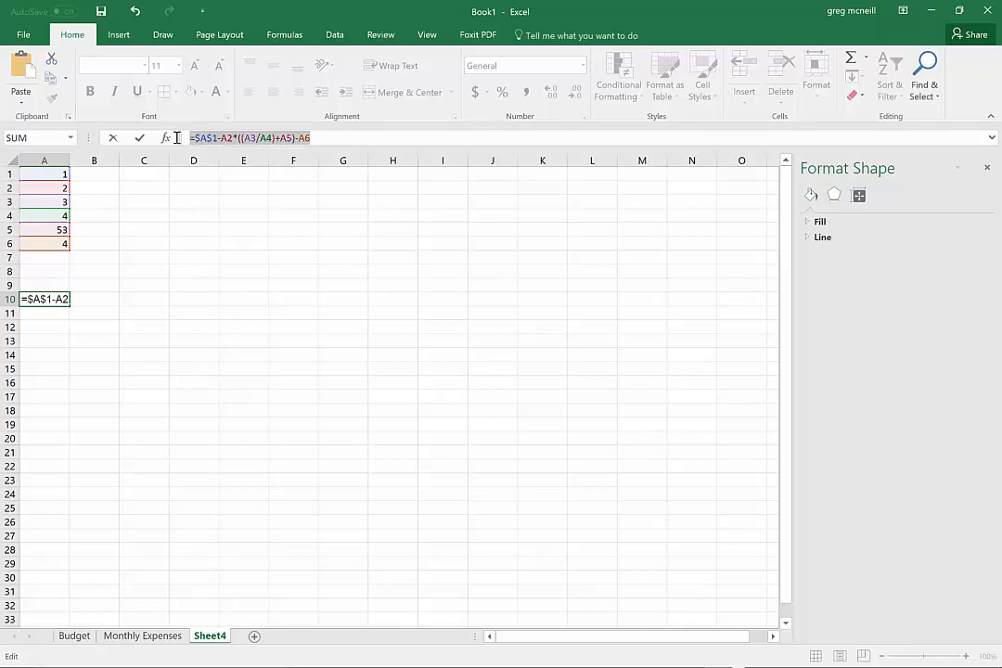
{"action": "key", "text": "F4"}
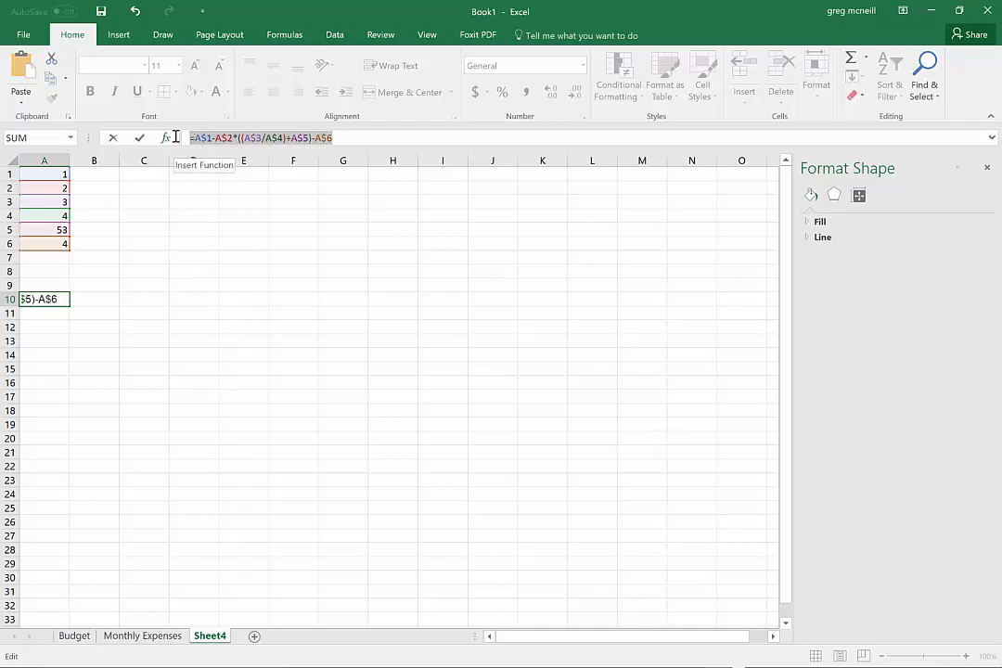
{"action": "key", "text": "F4"}
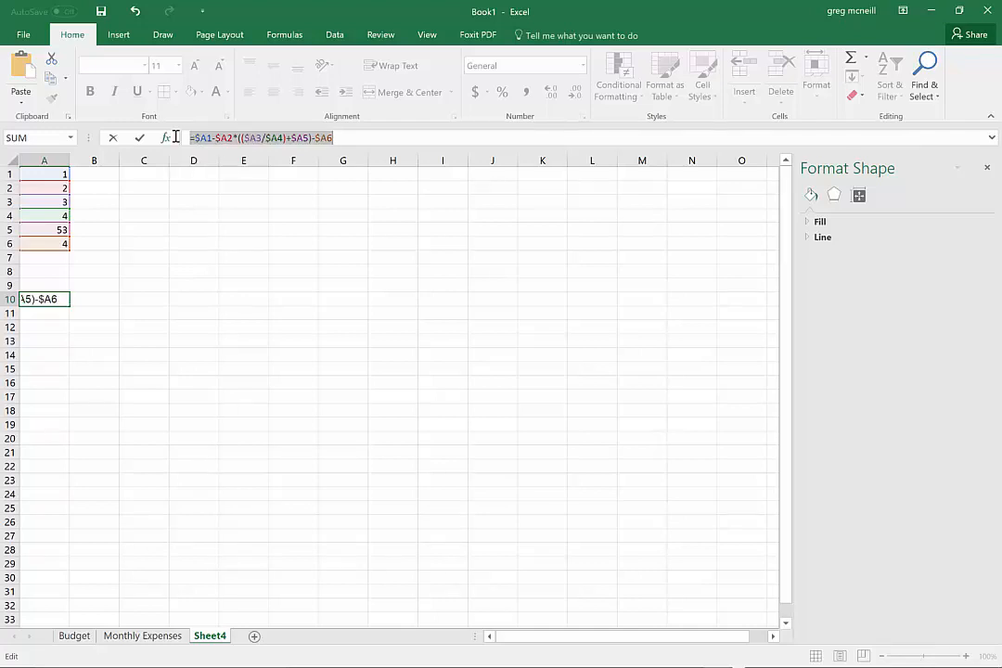
{"action": "key", "text": "F4"}
{"action": "key", "text": "F4"}
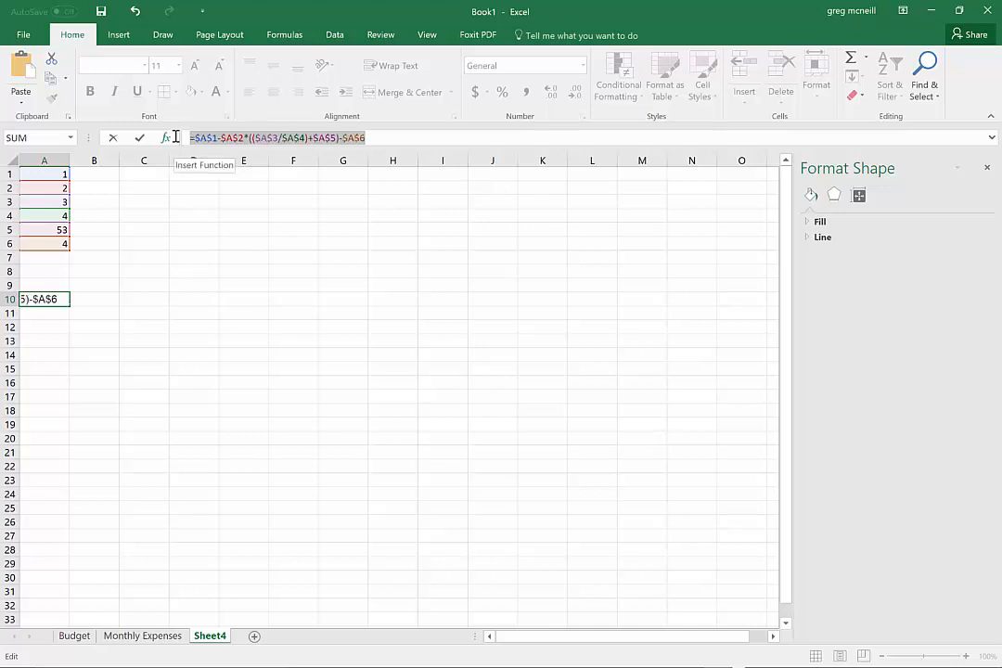
{"action": "key", "text": "Return"}
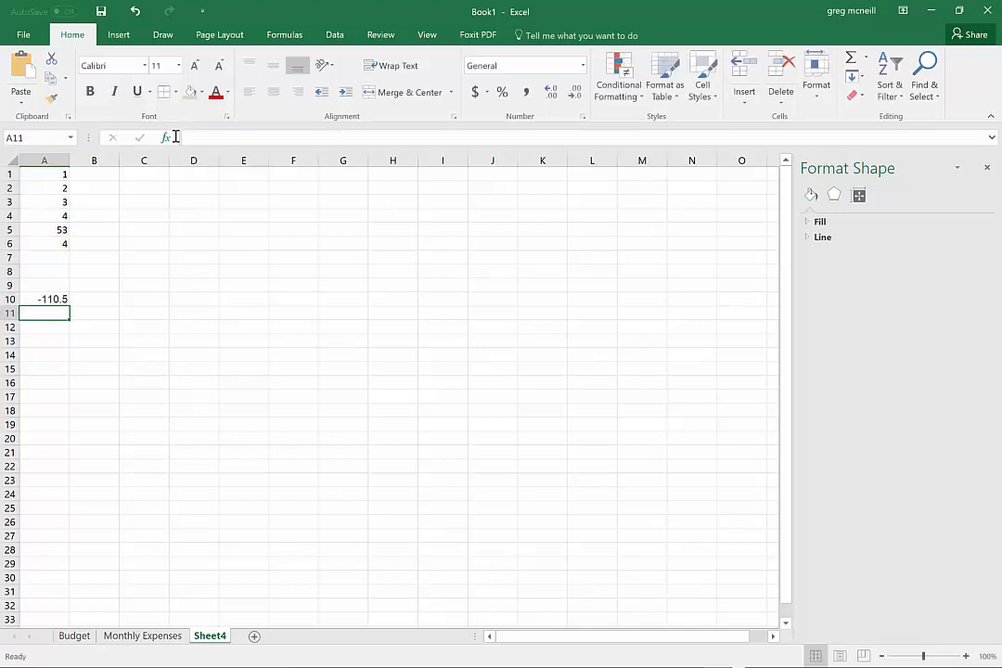
Fill the contents of A1:A10 across into column B and compare the formulas in A10 and B10
{"action": "left_click", "coordinate": [56, 299]}
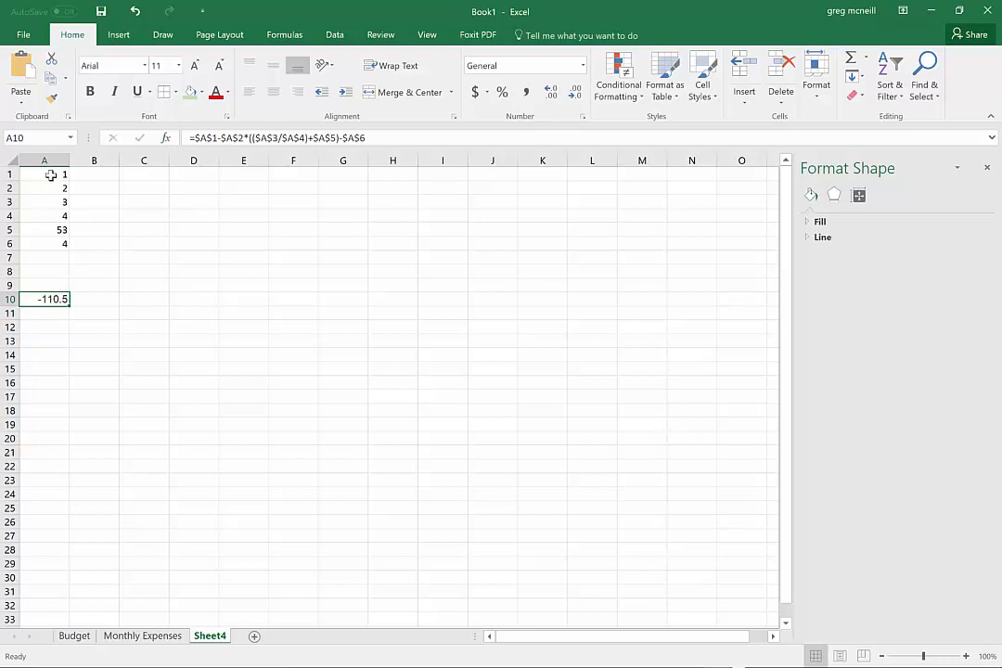
{"action": "left_click_drag", "start_coordinate": [51, 174], "coordinate": [134, 318]}
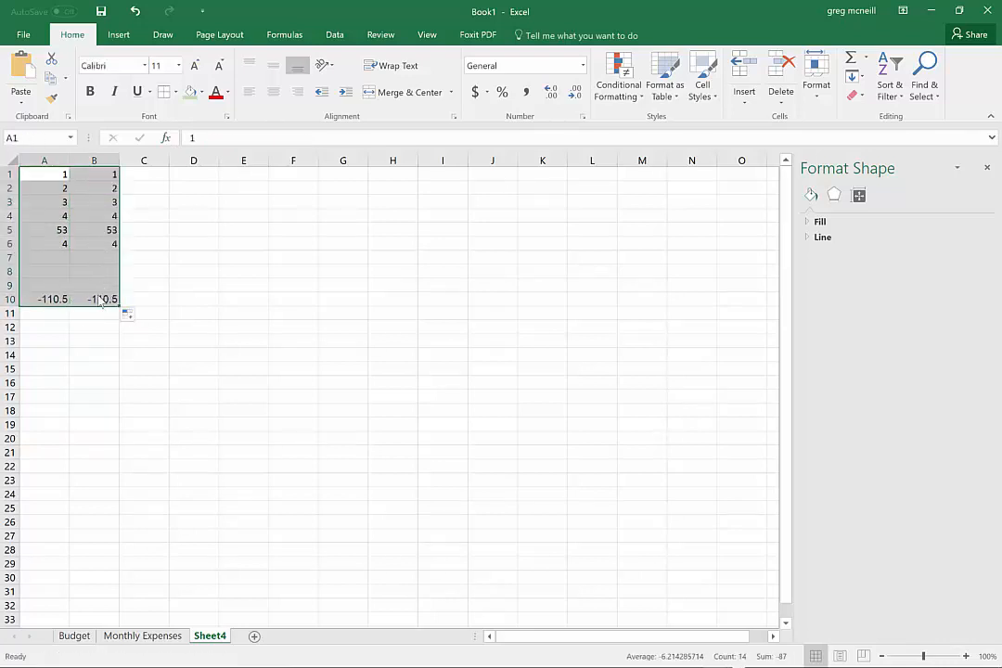
{"action": "left_click", "coordinate": [98, 298]}
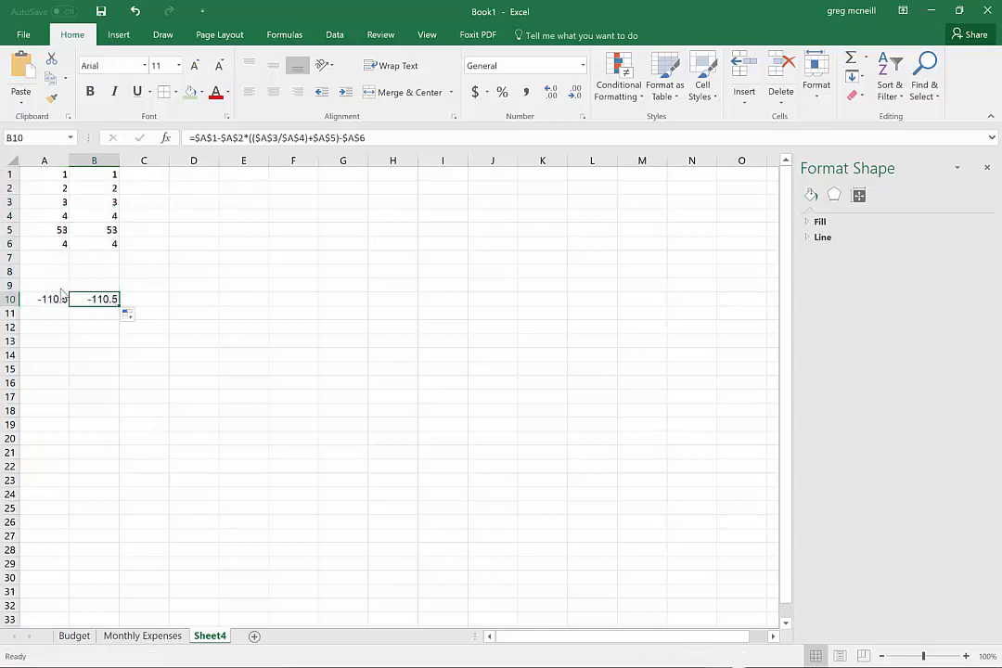
{"action": "left_click", "coordinate": [56, 299]}
{"action": "left_click", "coordinate": [102, 299]}
Change all references in the A10 formula back to relative, so it reads =A1-A2*((A3/A4)+A5)-A6
{"action": "left_click", "coordinate": [45, 297]}
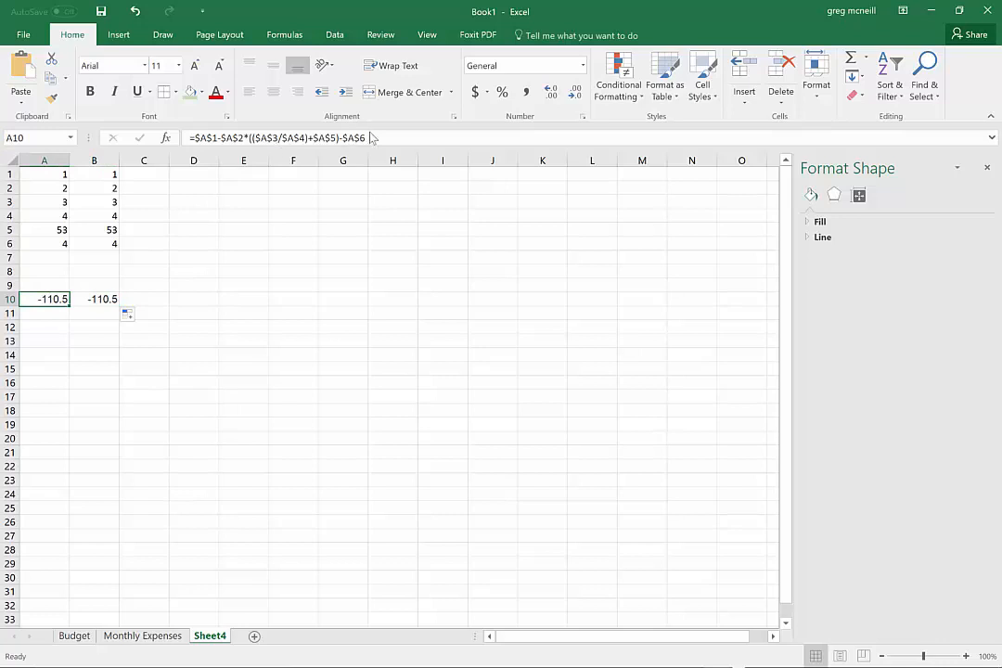
{"action": "left_click", "coordinate": [311, 138]}
{"action": "left_click_drag", "start_coordinate": [310, 139], "coordinate": [178, 138]}
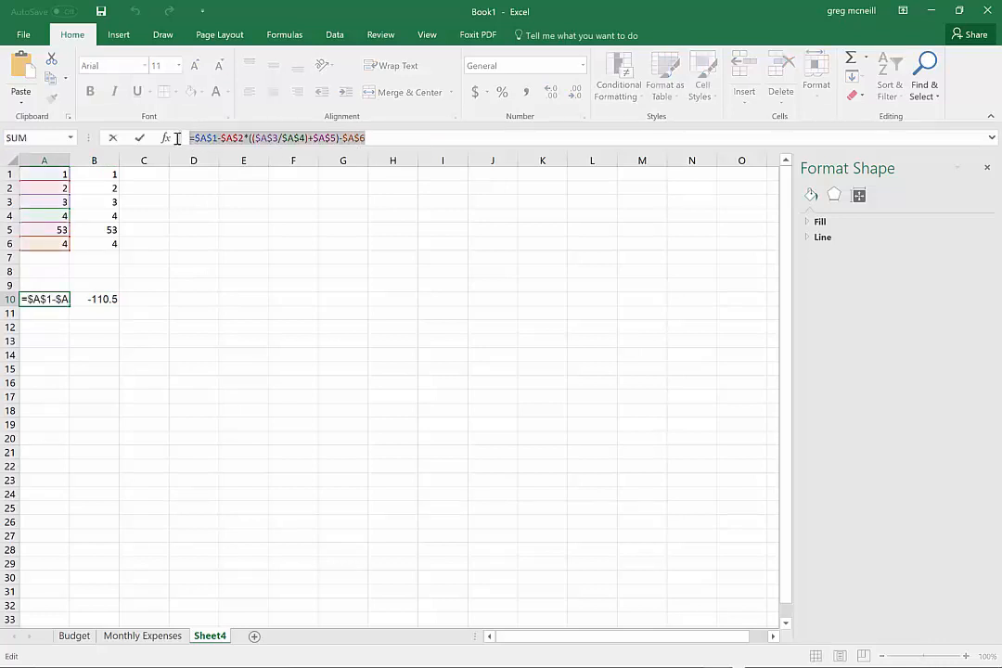
{"action": "key", "text": "F4"}
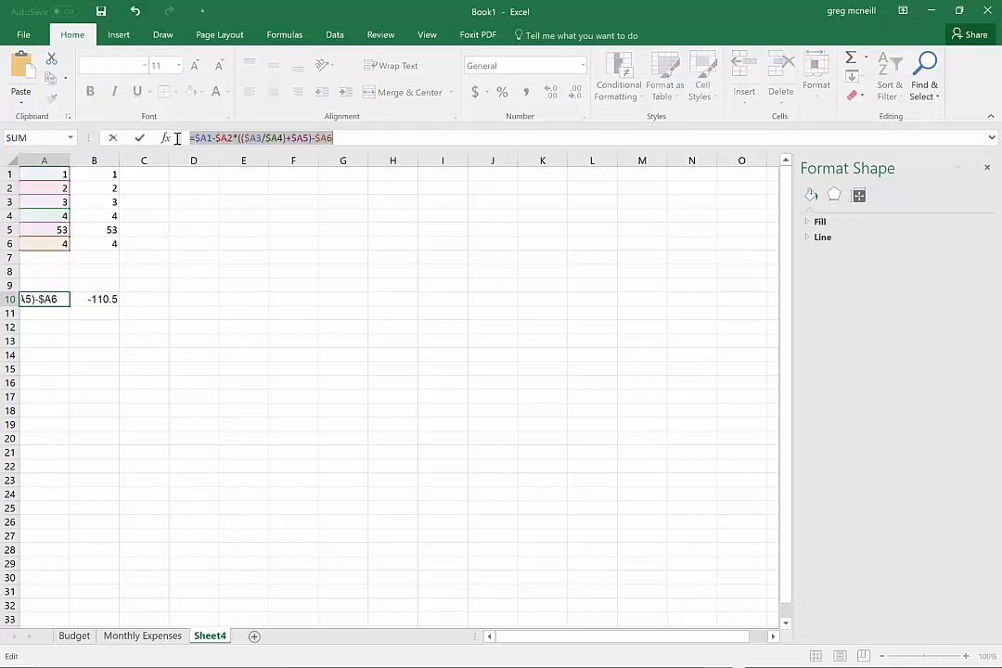
{"action": "key", "text": "F4"}
{"action": "key", "text": "F4"}
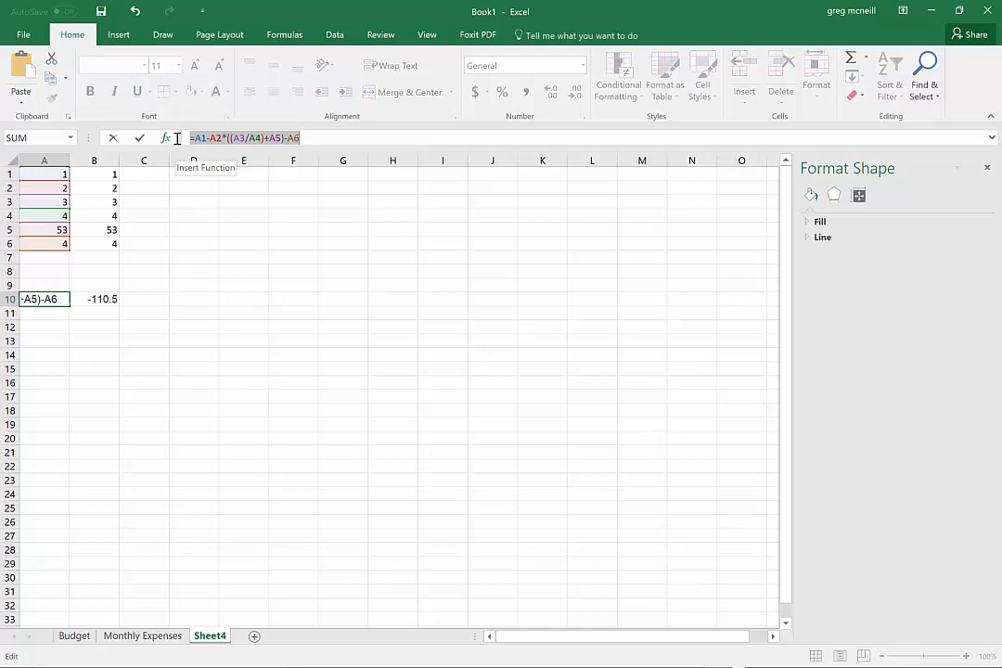
{"action": "key", "text": "Return"}
{"action": "key", "text": "Up"}
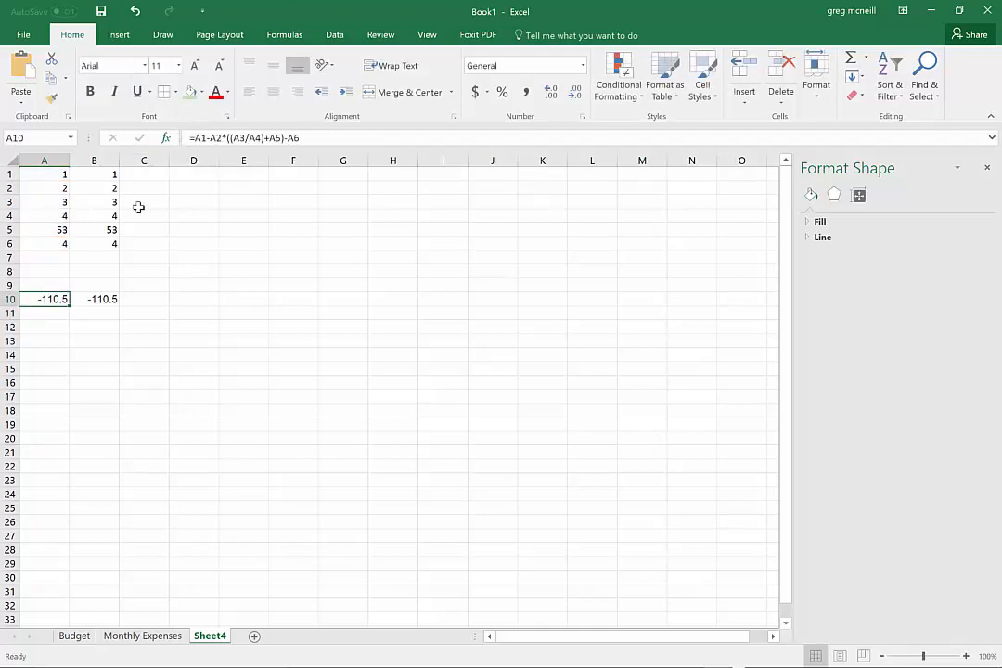
Fill the relative formula from A10 into B10 and check its references against the values in B1:B6
{"action": "left_click_drag", "start_coordinate": [68, 303], "coordinate": [120, 306]}
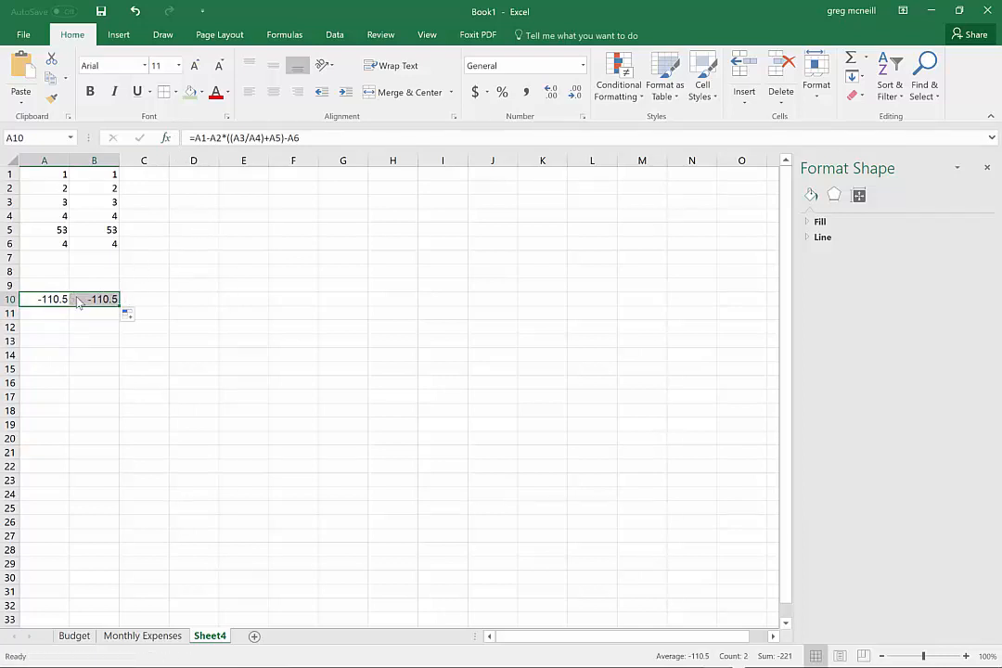
{"action": "left_click", "coordinate": [96, 300]}
{"action": "left_click_drag", "start_coordinate": [108, 174], "coordinate": [111, 246]}
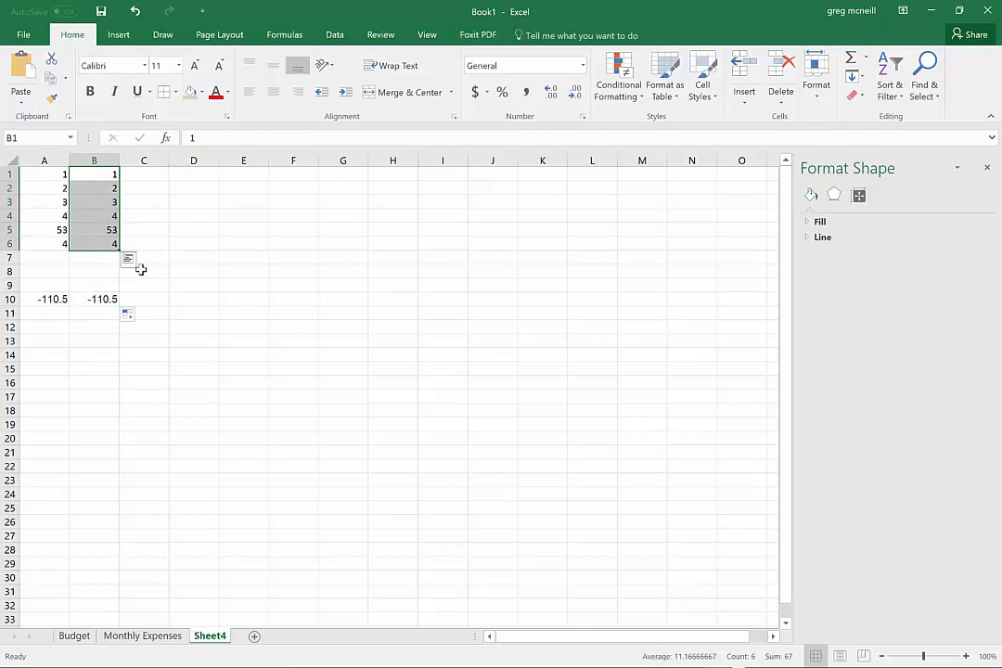
{"action": "left_click", "coordinate": [104, 303]}
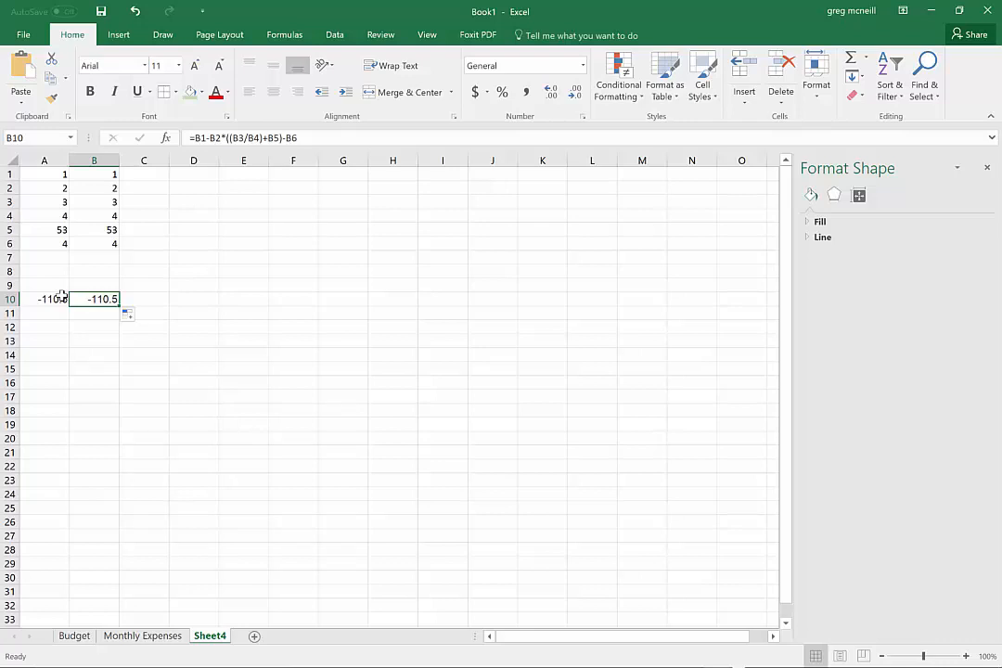
Set A4 to 55 on Sheet4 and check the result and references of the formula in B10
{"action": "key", "text": "alt+Tab"}
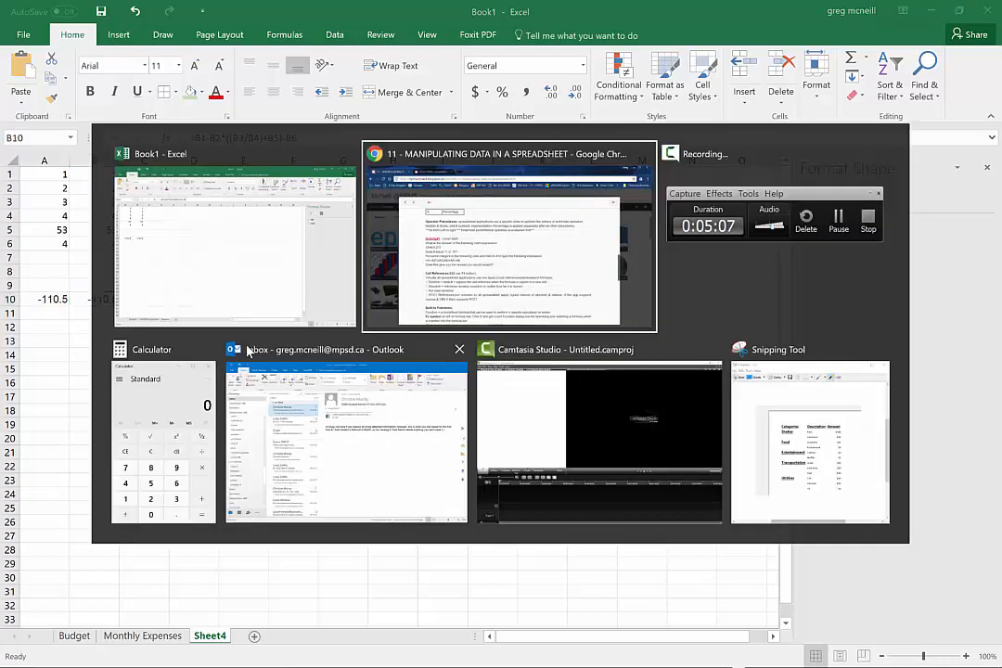
{"action": "key", "text": "alt+shift+Tab"}
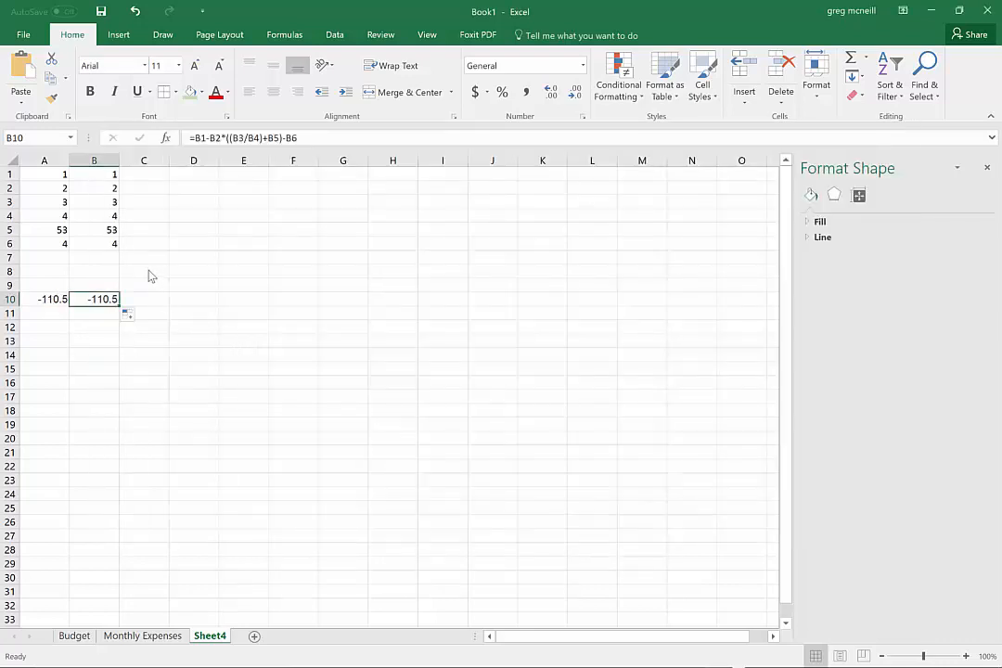
{"action": "left_click", "coordinate": [51, 215]}
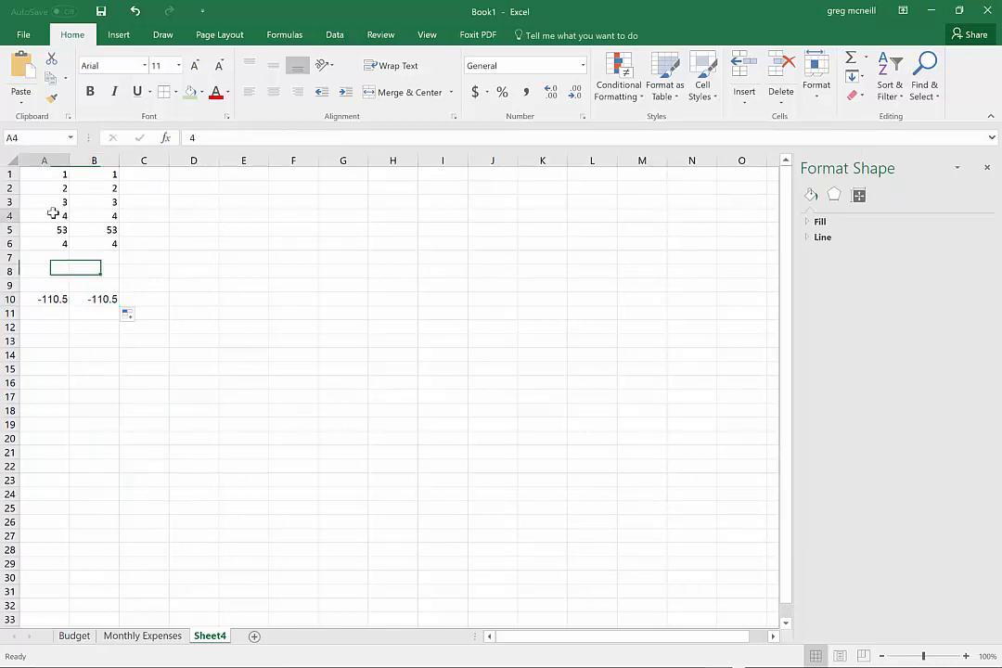
{"action": "type", "text": "55"}
{"action": "key", "text": "Return"}
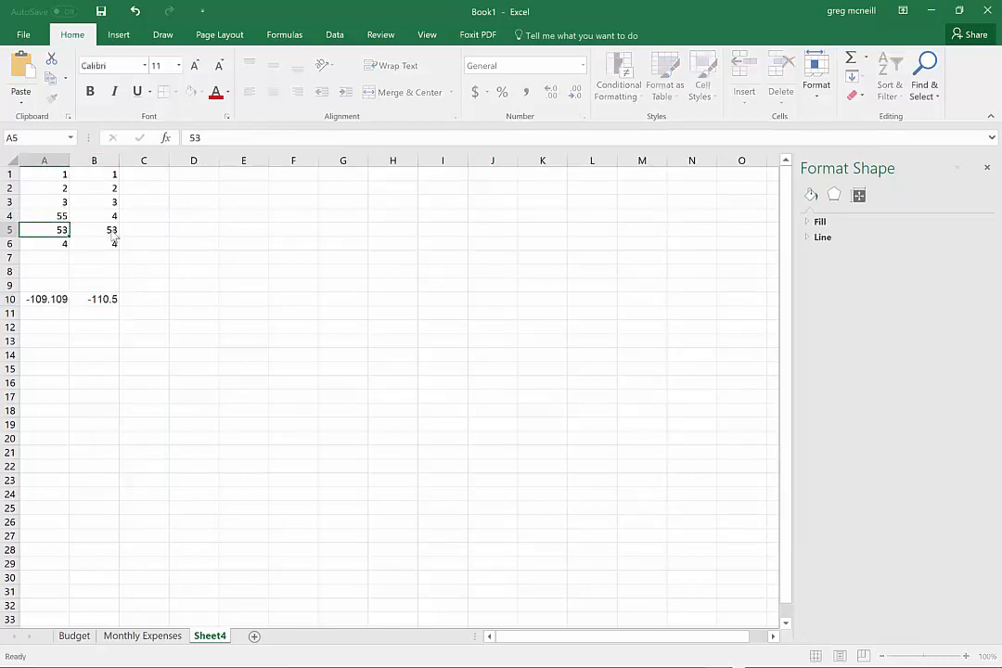
{"action": "left_click", "coordinate": [99, 300]}
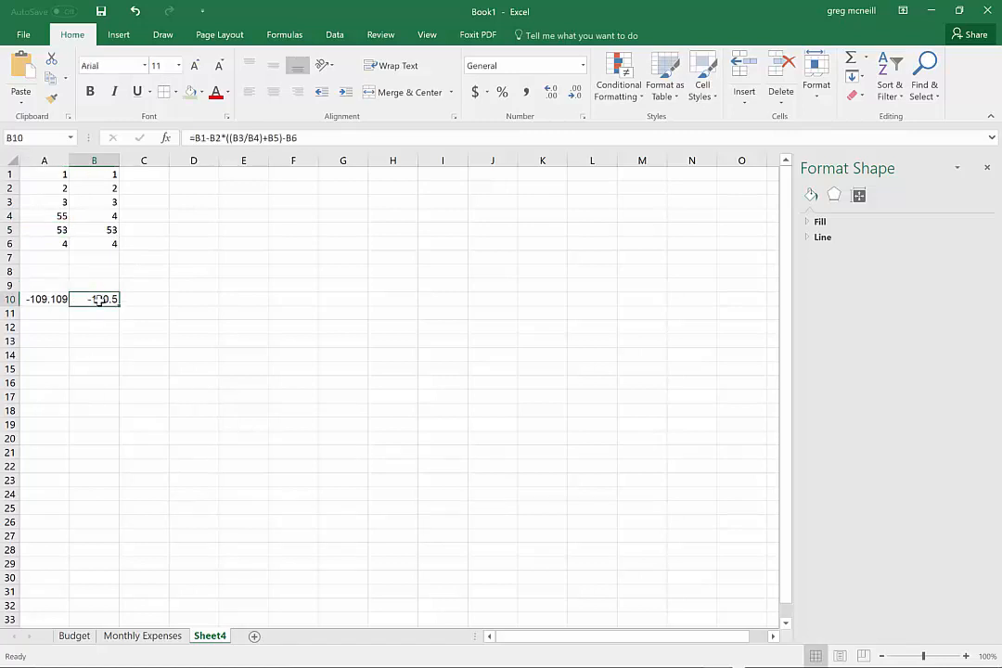
Make all references in the A10 formula absolute, so it reads =$A$1-$A$2*(($A$3/$A$4)+$A$5)-$A$6
{"action": "left_click", "coordinate": [49, 299]}
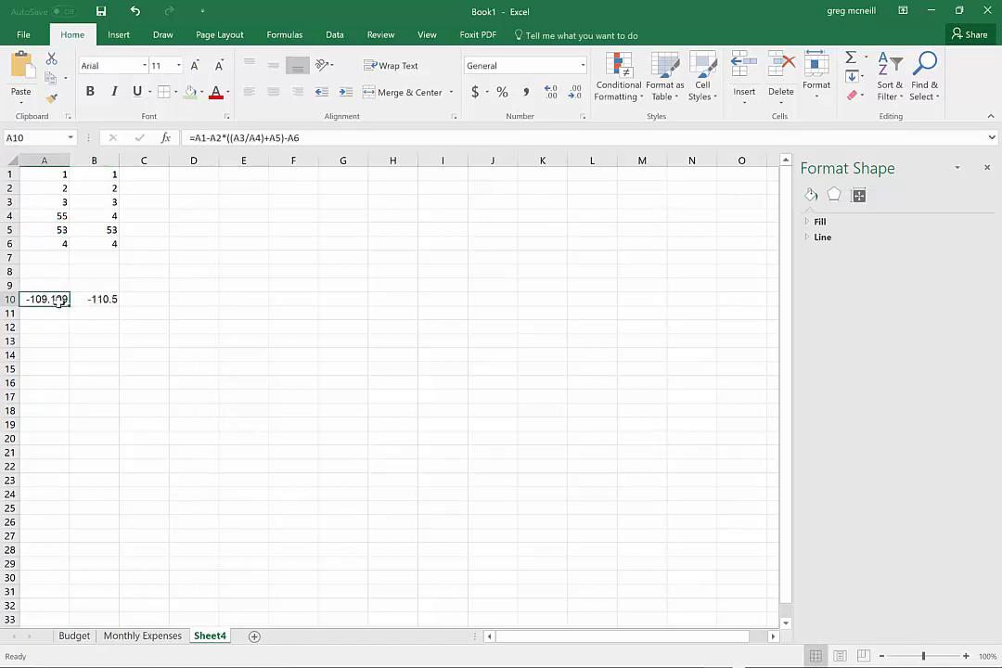
{"action": "left_click_drag", "start_coordinate": [310, 138], "coordinate": [196, 137]}
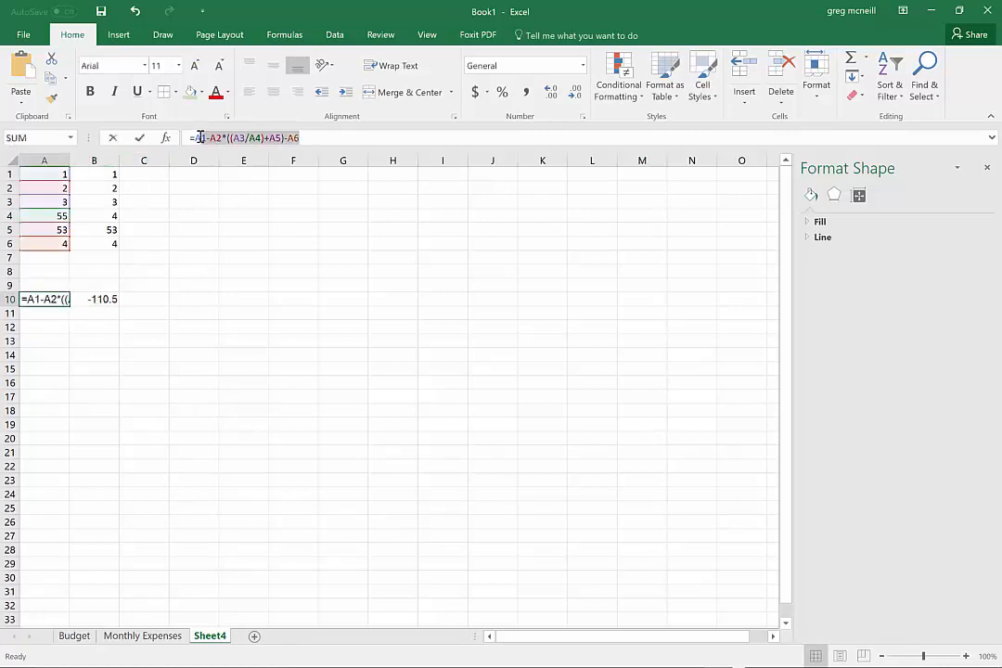
{"action": "key", "text": "F4"}
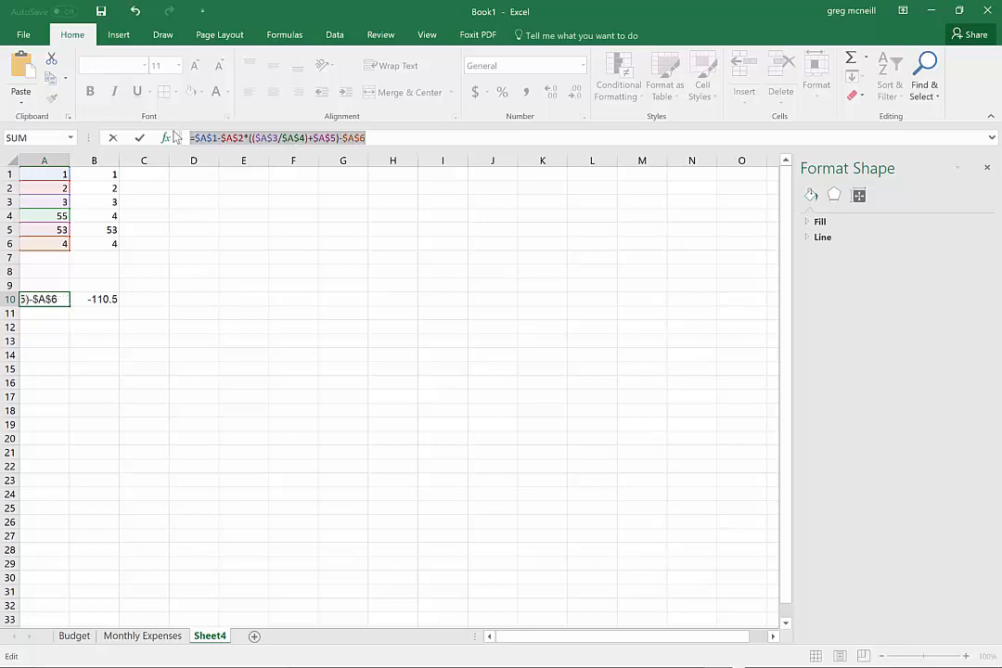
{"action": "key", "text": "Return"}
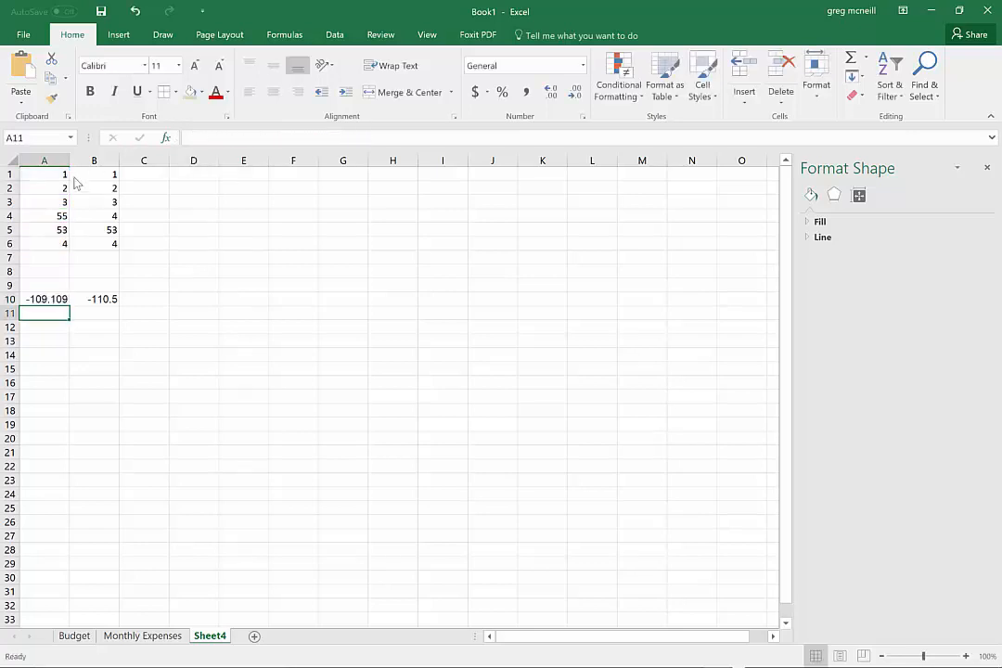
Copy the absolute-reference formula from A10 into D14
{"action": "left_click", "coordinate": [62, 299]}
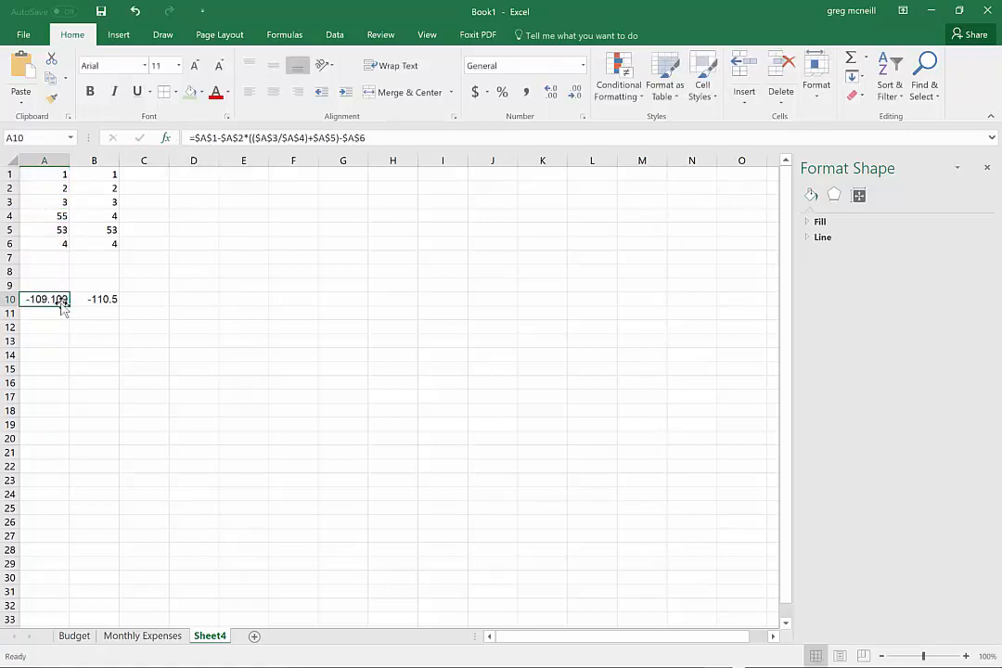
{"action": "key", "text": "ctrl+c"}
{"action": "left_click", "coordinate": [190, 358]}
{"action": "key", "text": "ctrl+v"}
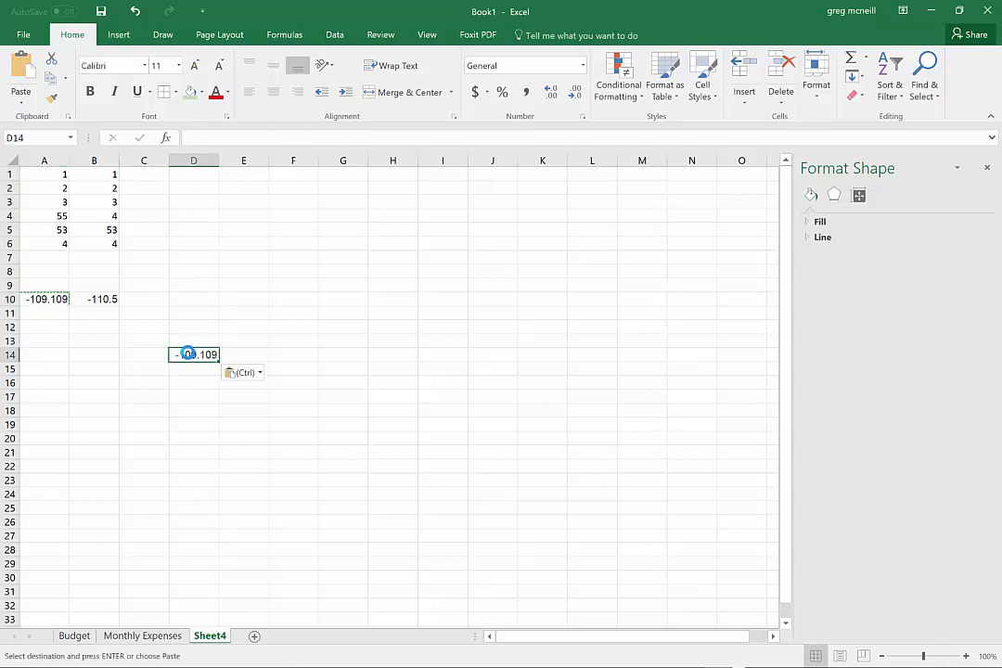
Set A3 to 155 and compare the formulas and results in D14 and A10
{"action": "left_click", "coordinate": [60, 201]}
{"action": "type", "text": "155"}
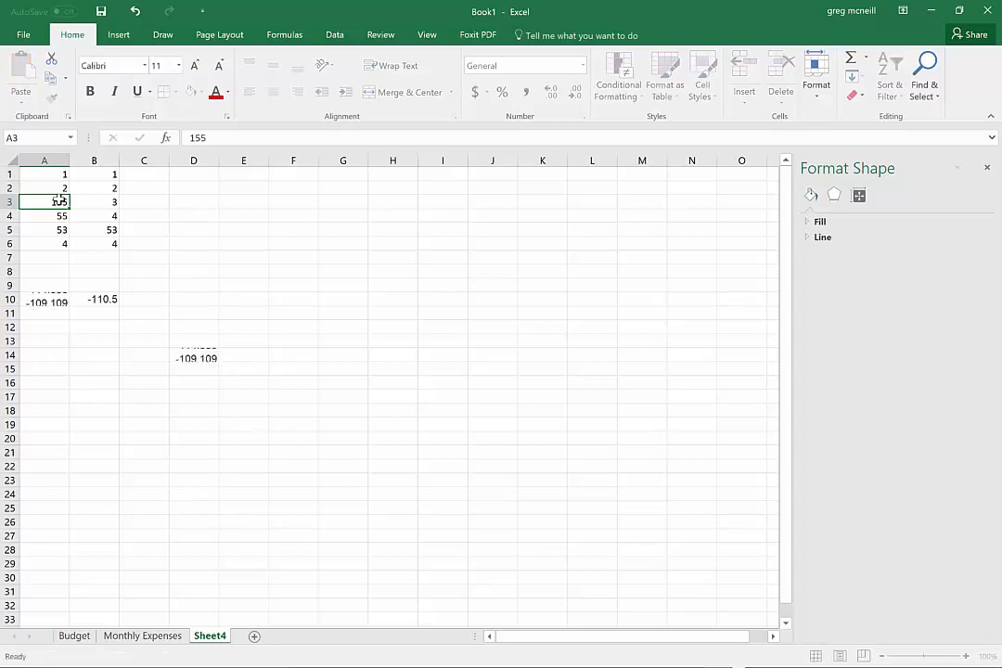
{"action": "key", "text": "Return"}
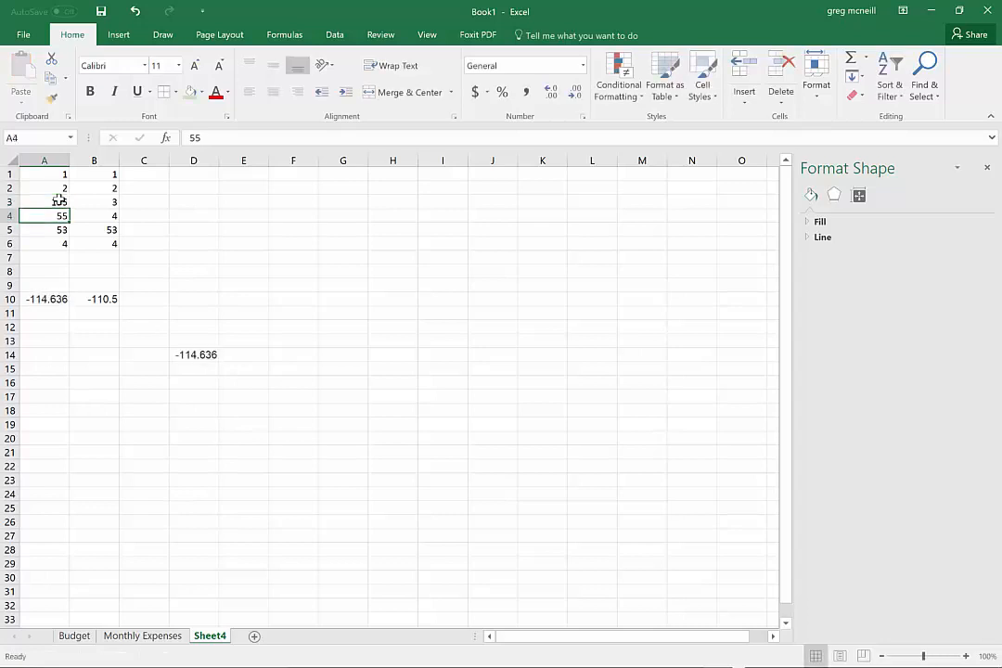
{"action": "left_click", "coordinate": [204, 354]}
{"action": "left_click", "coordinate": [49, 297]}
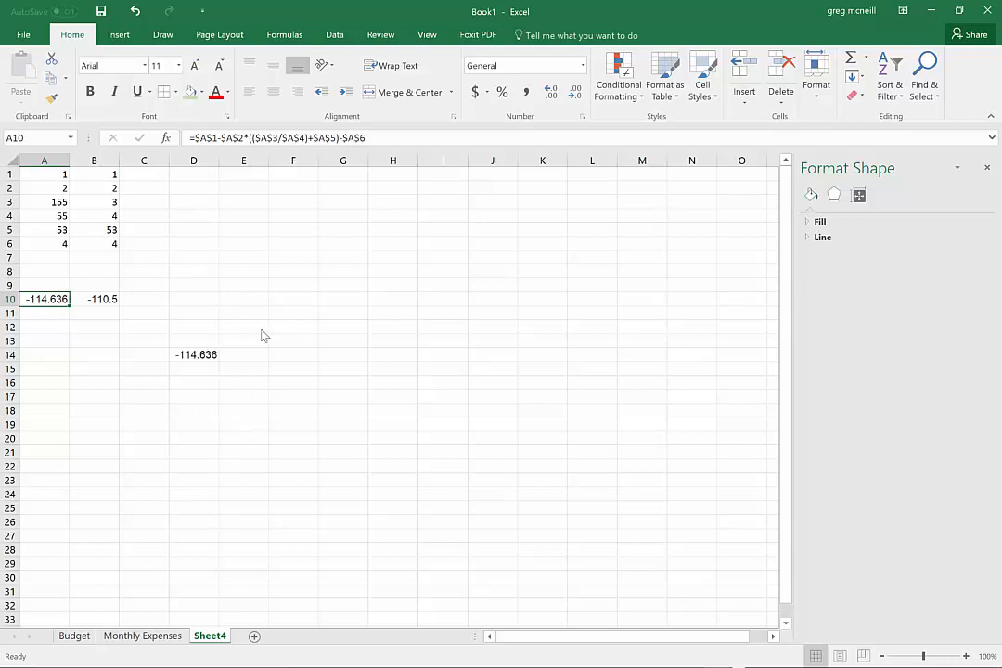
Switch to the lesson in Chrome to read about cell references, built-in functions and common problems, viewing the AutoSum functions in Excel in between
{"action": "key", "text": "alt+Tab"}
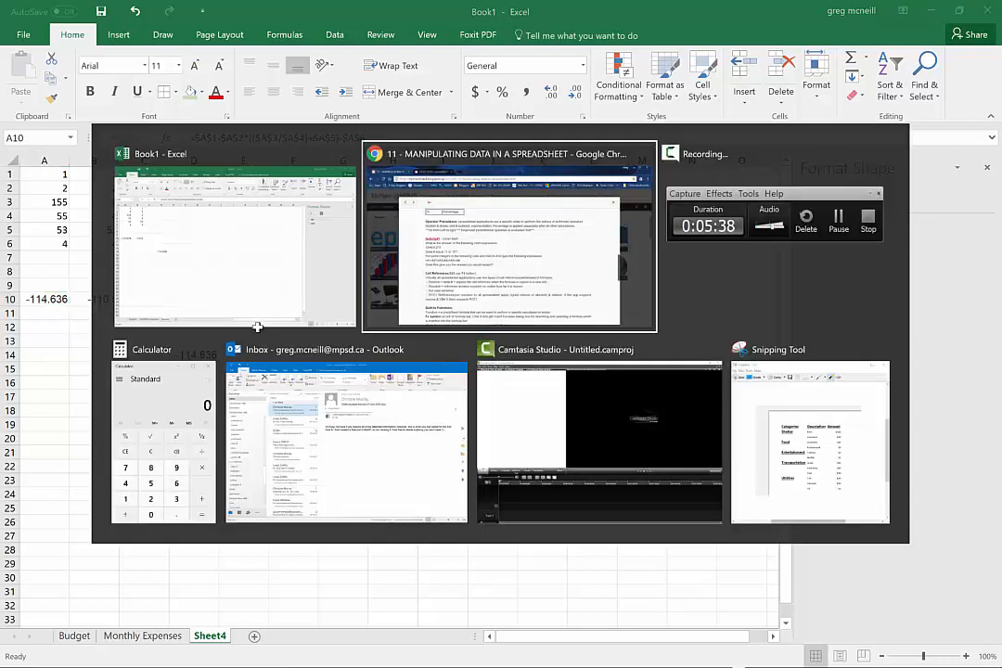
{"action": "scroll", "coordinate": [268, 427], "scroll_direction": "down", "scroll_amount": 5}
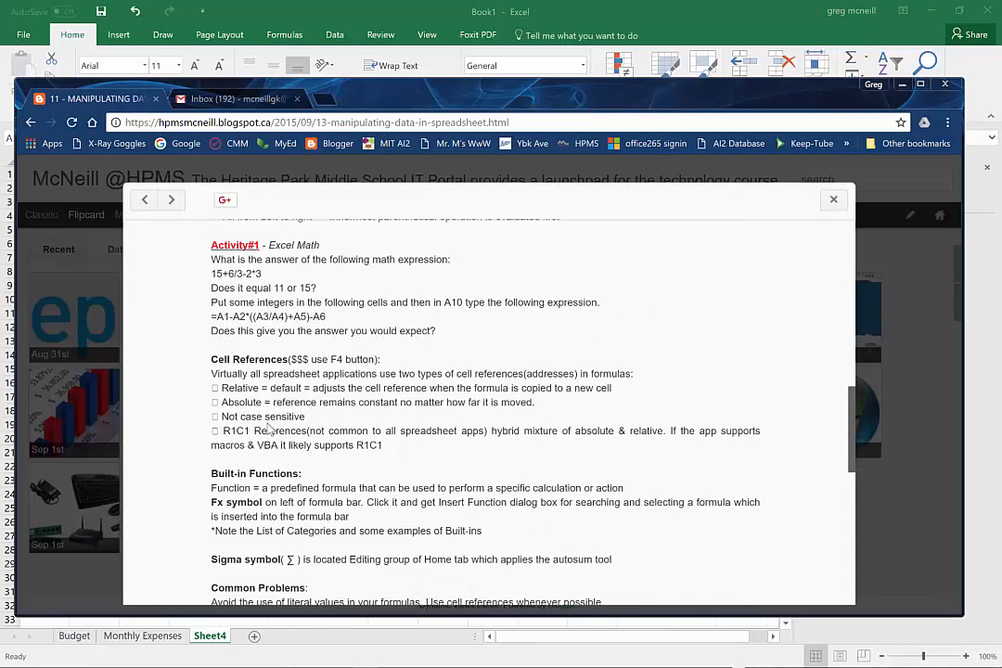
{"action": "key", "text": "alt+Tab"}
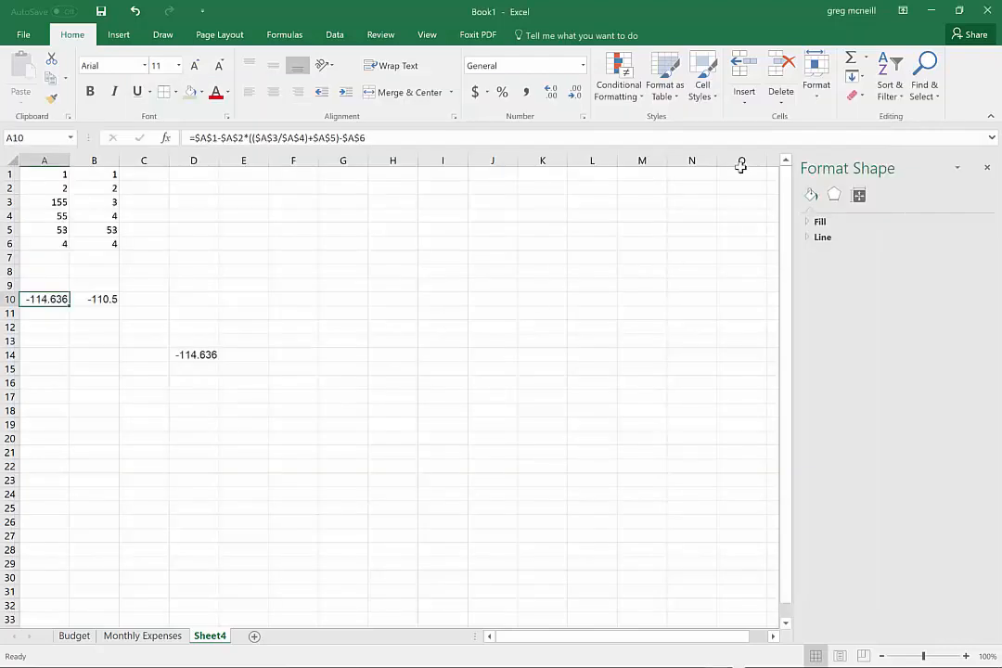
{"action": "left_click", "coordinate": [867, 60]}
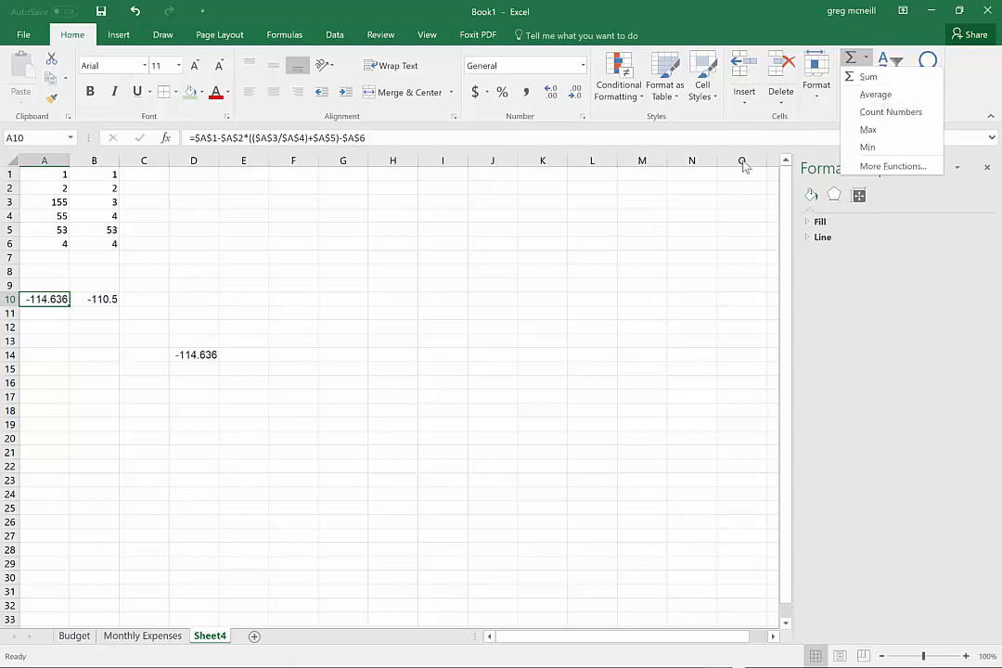
{"action": "left_click", "coordinate": [230, 359]}
{"action": "key", "text": "alt+Tab"}
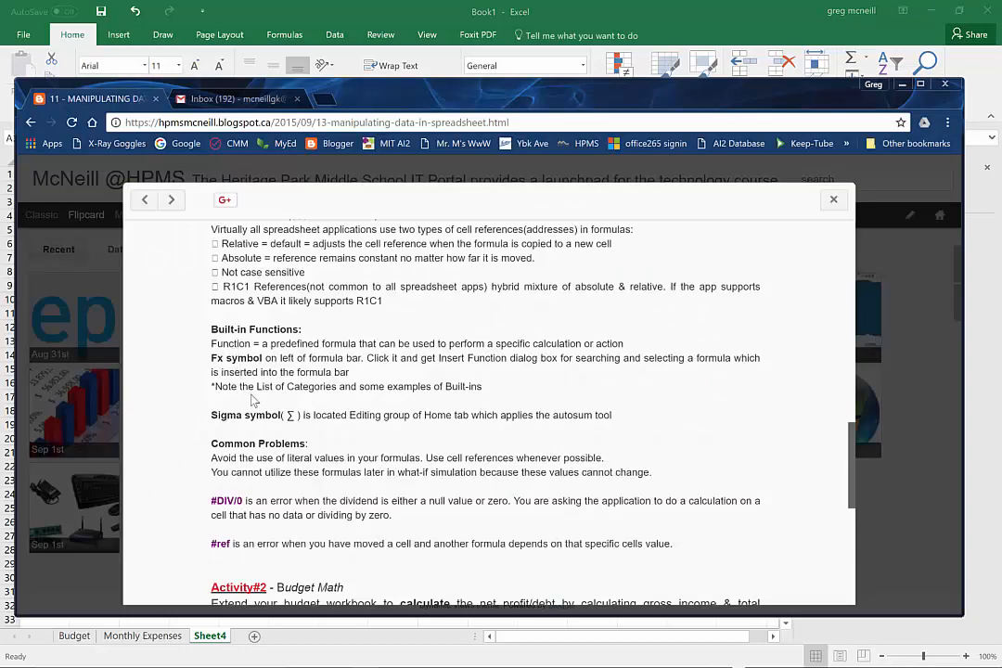
{"action": "scroll", "coordinate": [252, 399], "scroll_direction": "down", "scroll_amount": 3}
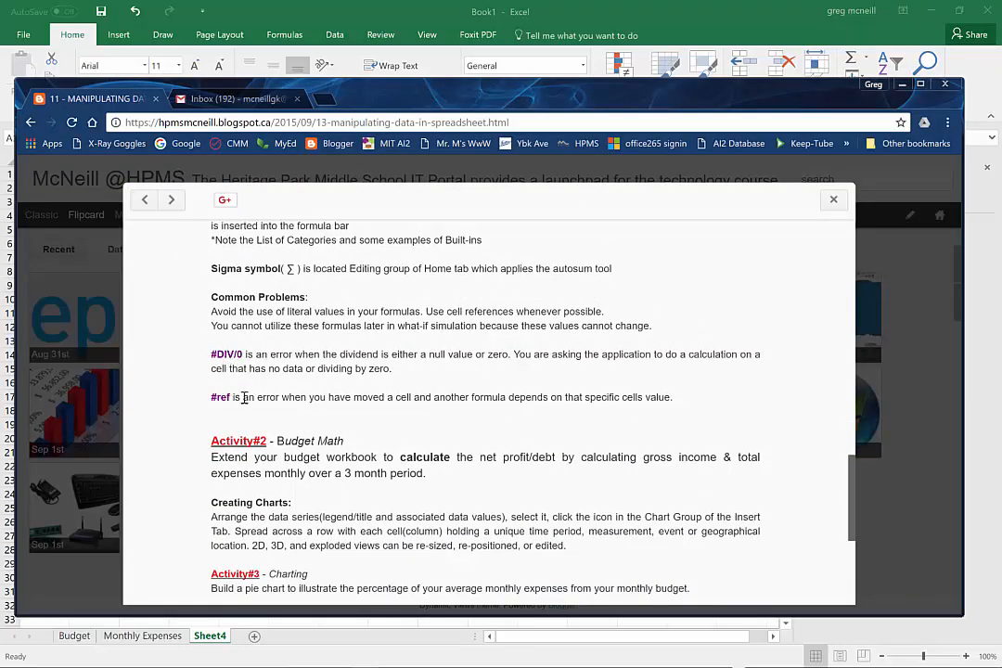
Switch back to Excel and delete cell A4 so the cells below it shift up
{"action": "key", "text": "alt+Tab"}
{"action": "left_click", "coordinate": [59, 215]}
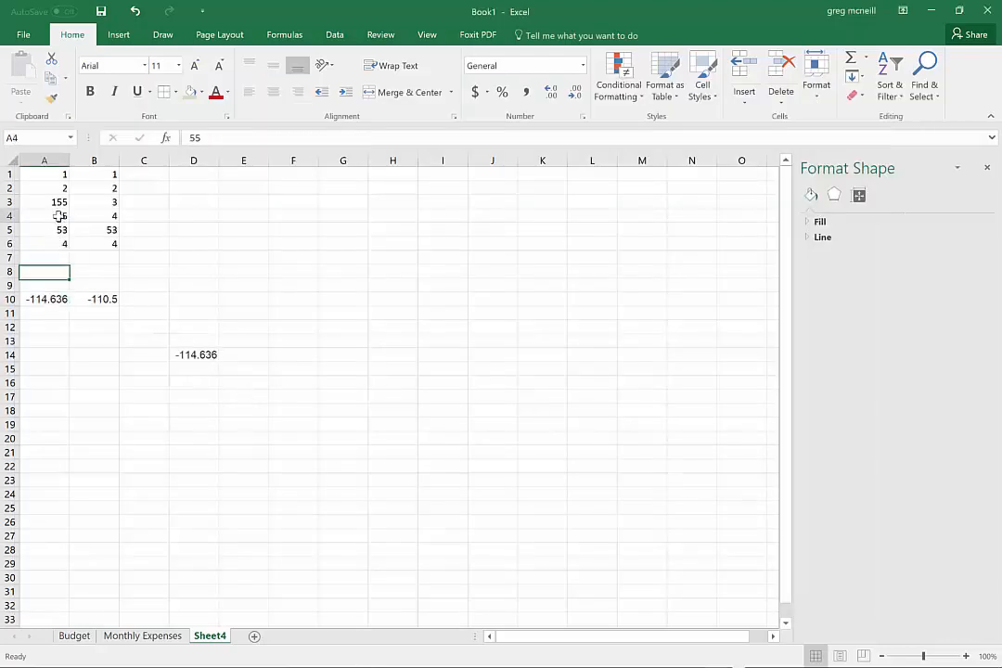
{"action": "left_click", "coordinate": [781, 65]}
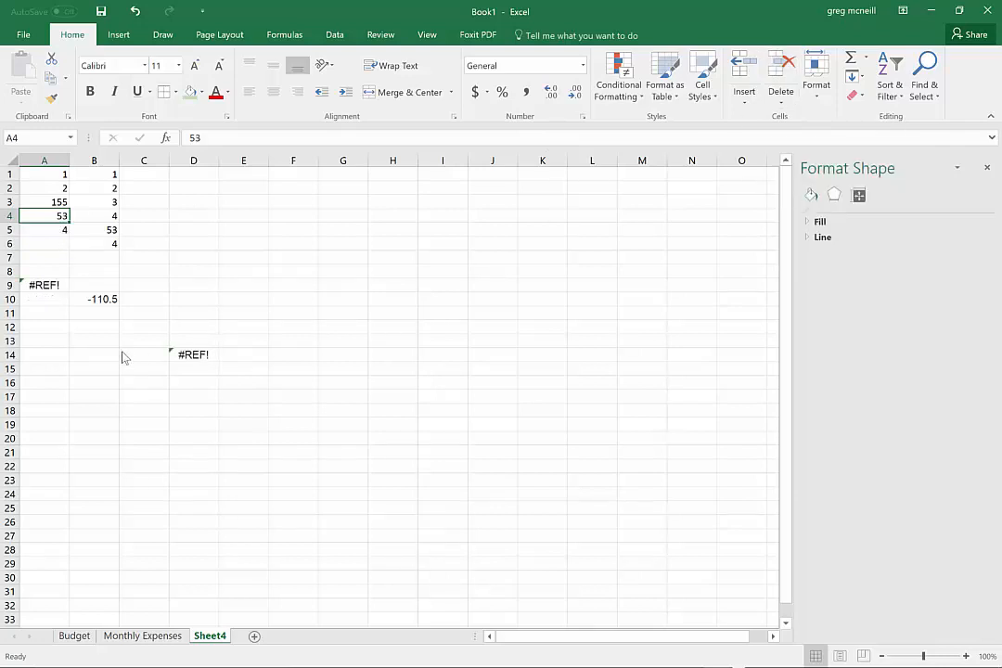
Replace the #REF! in the A9 formula with a reference to B5, and inspect the broken reference in D14
{"action": "left_click", "coordinate": [42, 287]}
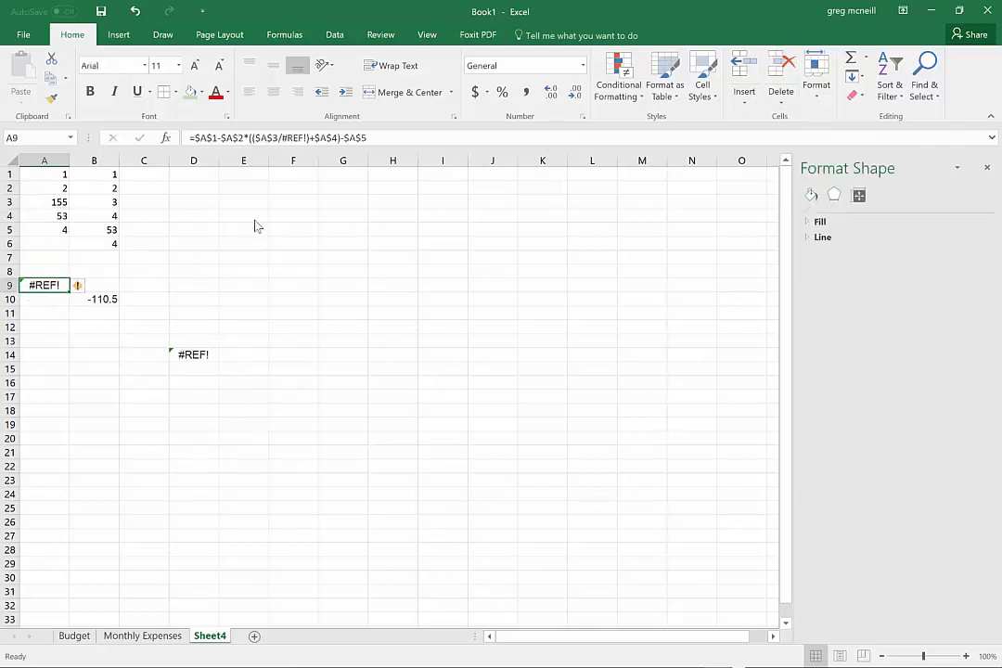
{"action": "double_click", "coordinate": [287, 139]}
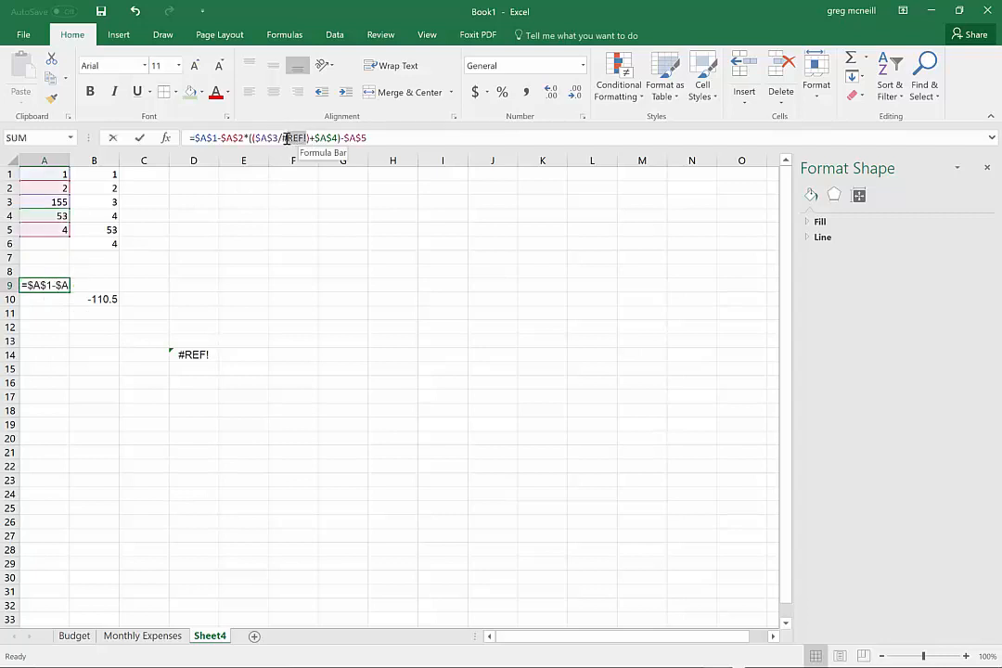
{"action": "left_click", "coordinate": [109, 229]}
{"action": "key", "text": "Return"}
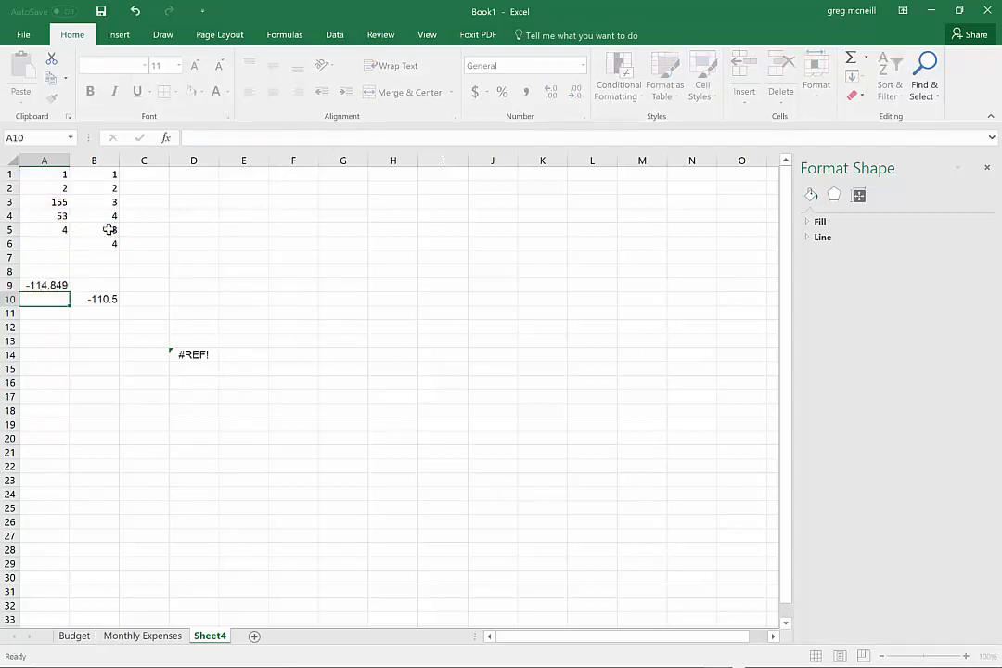
{"action": "left_click", "coordinate": [184, 351]}
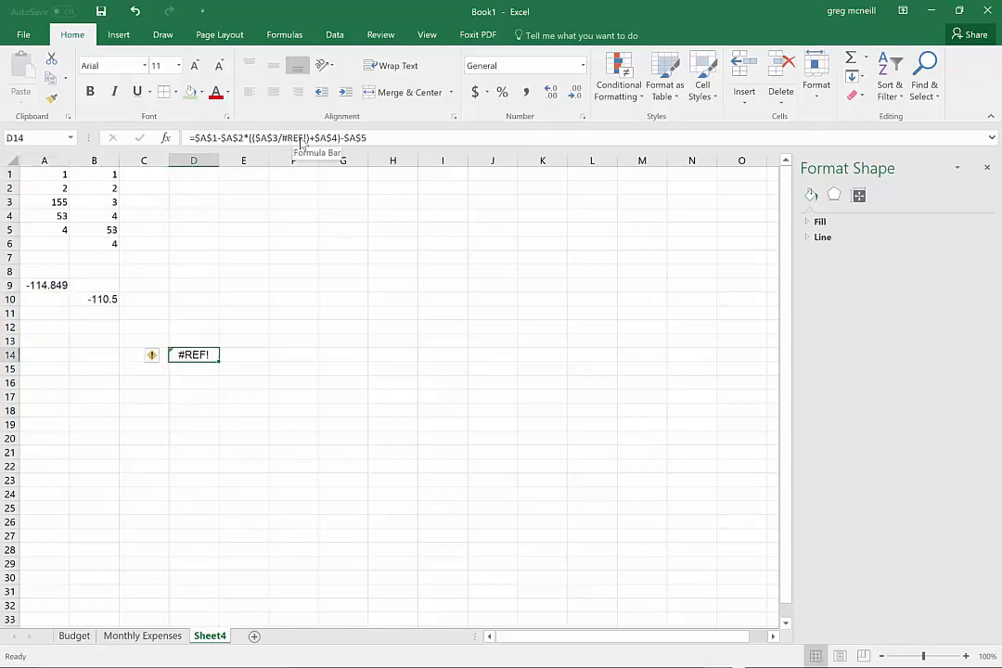
Switch to the lesson in Chrome and read the instructions for Activity#2, creating charts and Activity#3
{"action": "key", "text": "alt+Tab"}
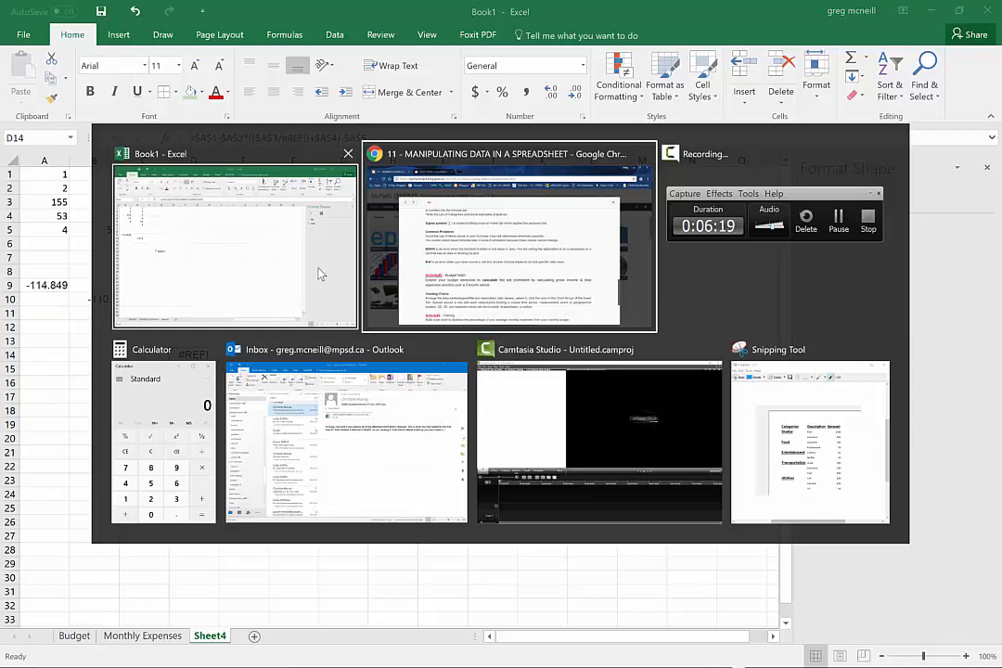
{"action": "scroll", "coordinate": [325, 334], "scroll_direction": "down", "scroll_amount": 3}
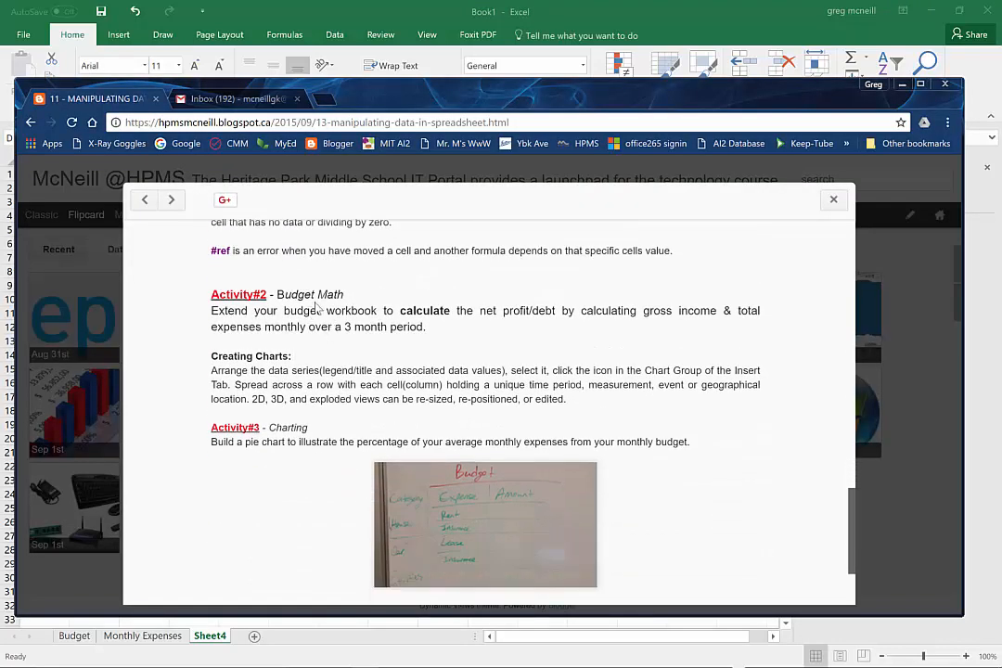
{"action": "scroll", "coordinate": [311, 298], "scroll_direction": "down", "scroll_amount": 1}
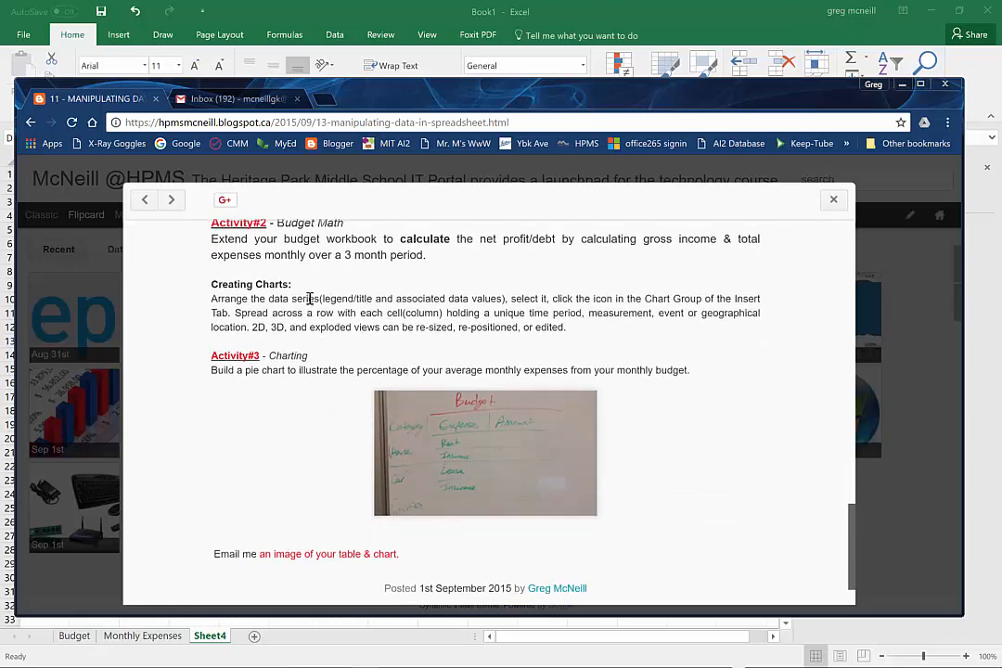
{"action": "scroll", "coordinate": [311, 298], "scroll_direction": "up", "scroll_amount": 1}
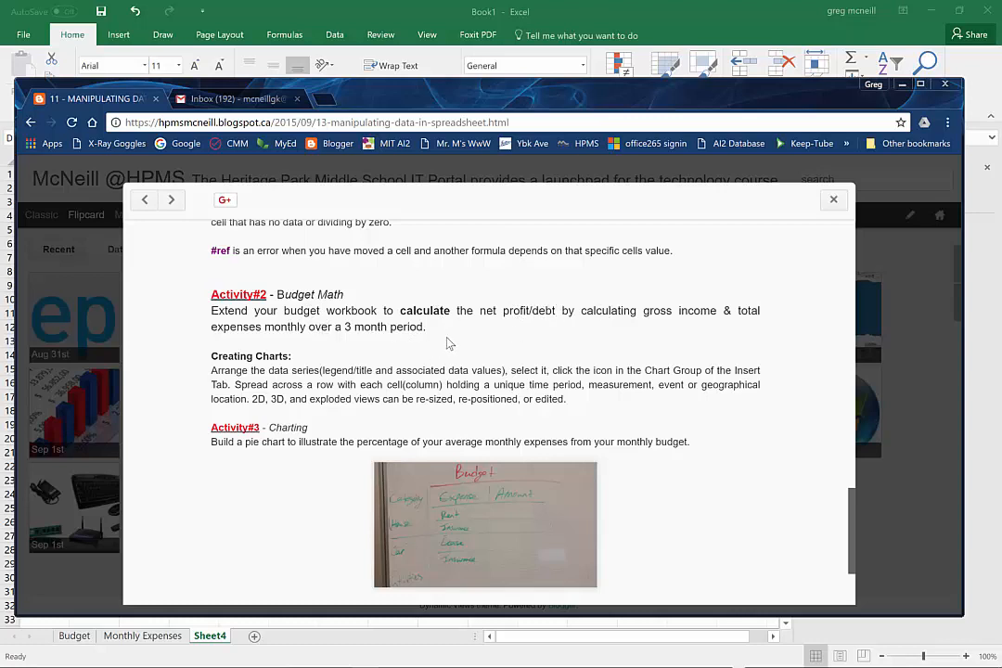
Switch back to Excel and change the Amount heading in C1 of the Monthly Expenses sheet to October
{"action": "key", "text": "alt+Tab"}
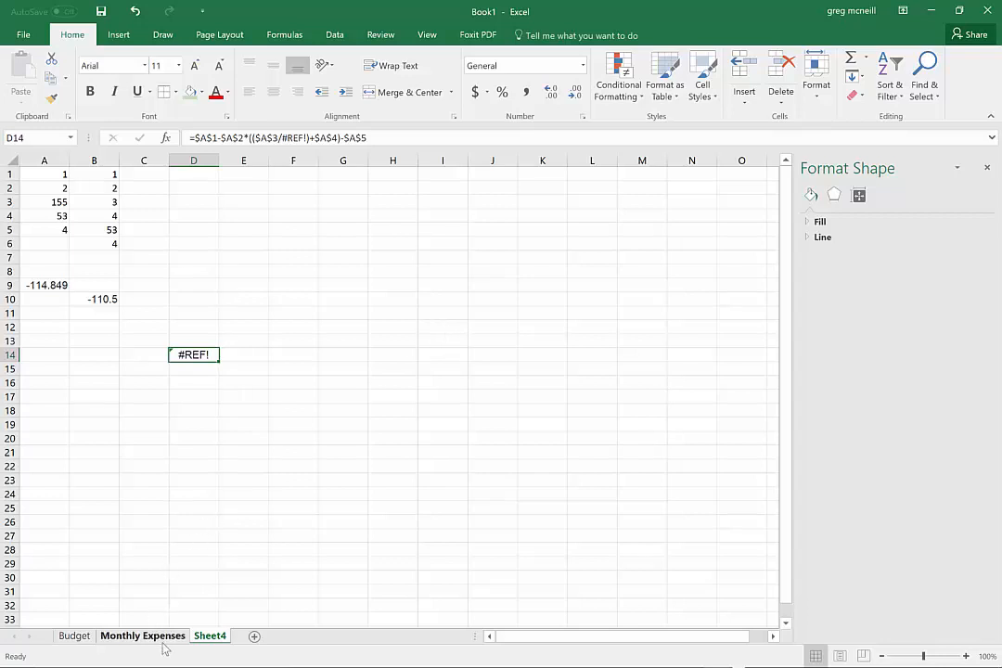
{"action": "left_click", "coordinate": [150, 637]}
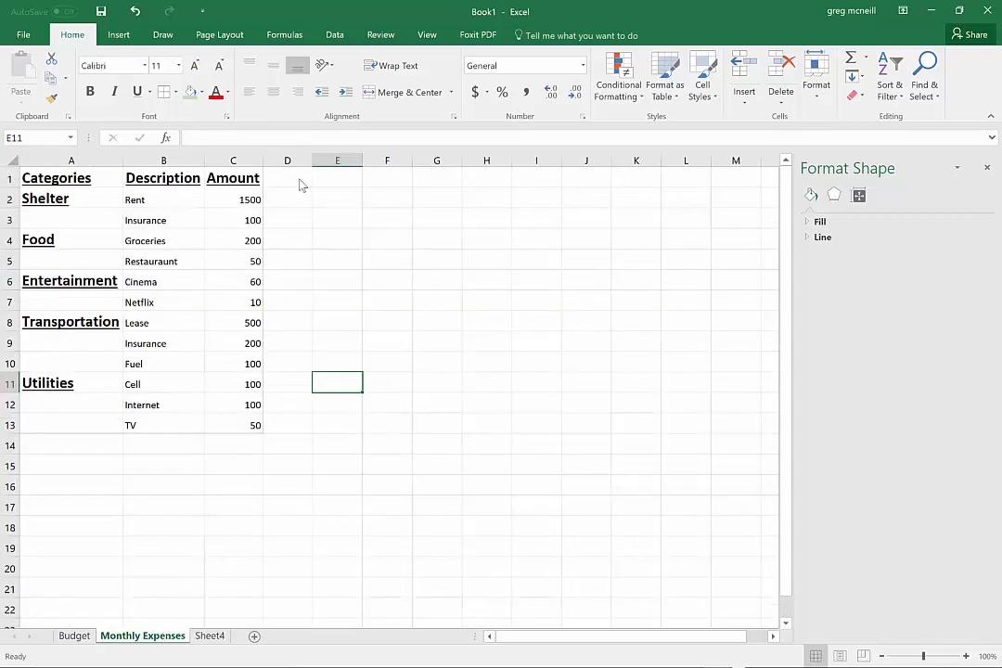
{"action": "left_click", "coordinate": [230, 179]}
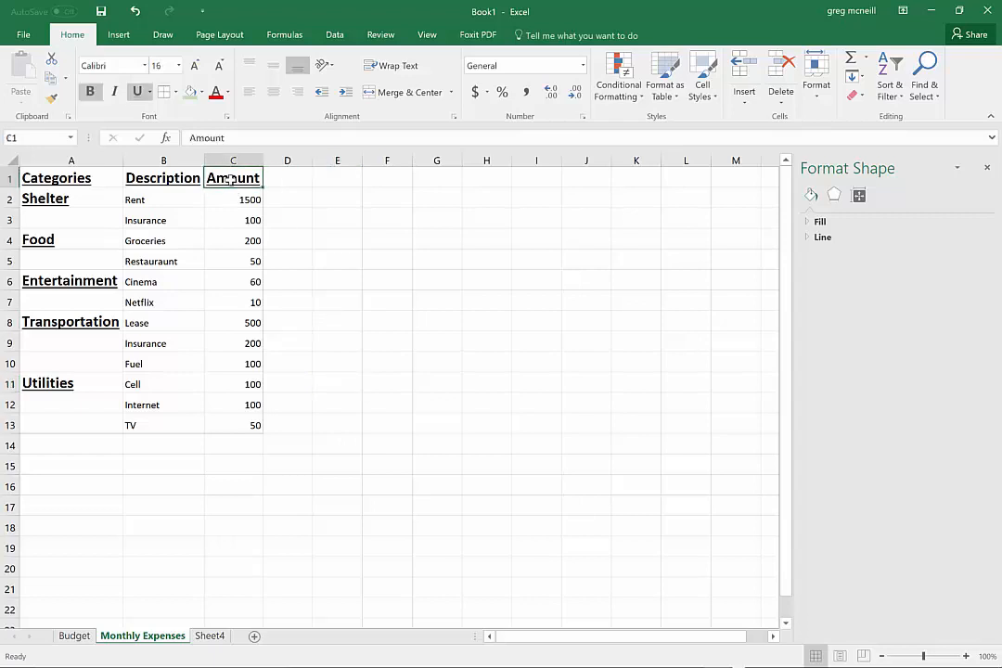
{"action": "type", "text": "October"}
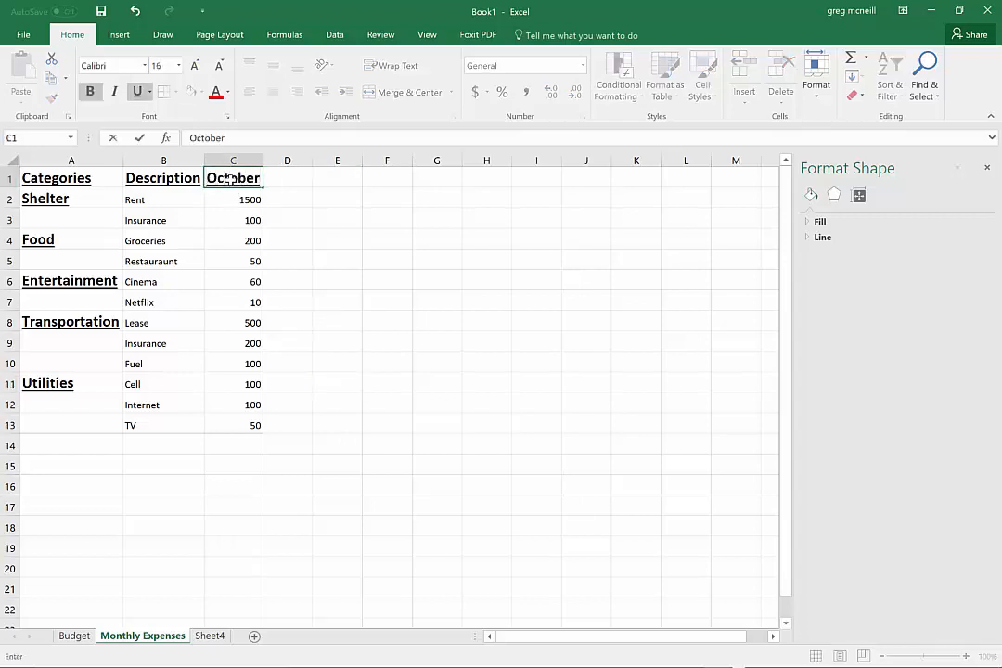
{"action": "key", "text": "ctrl+Return"}
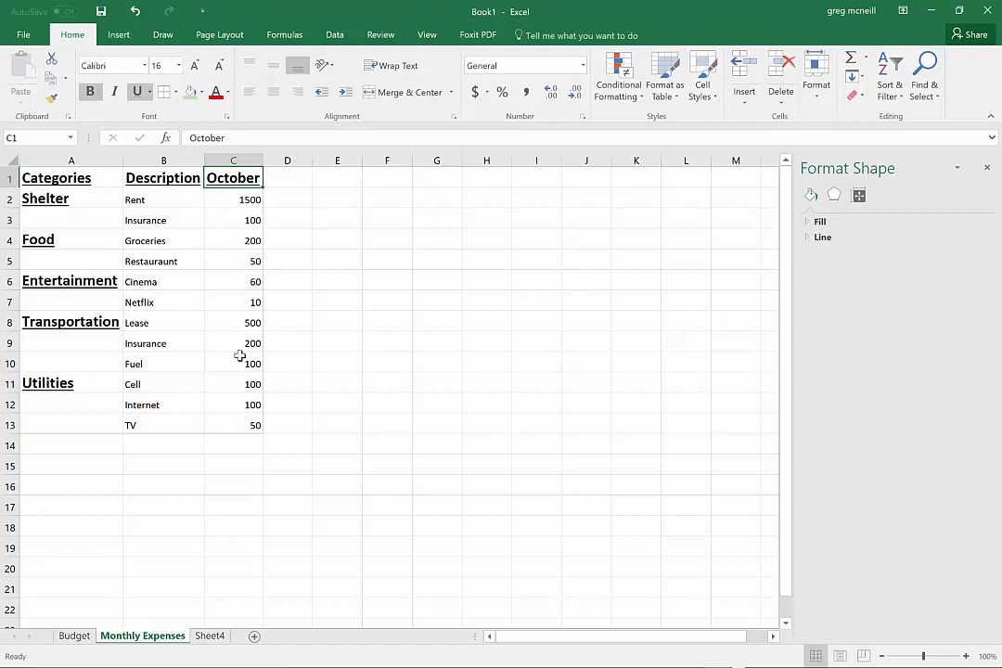
Fill the October column C1:C13 across to November and December, and autofit the widths of columns D and E
{"action": "left_click", "coordinate": [250, 423], "text": "shift"}
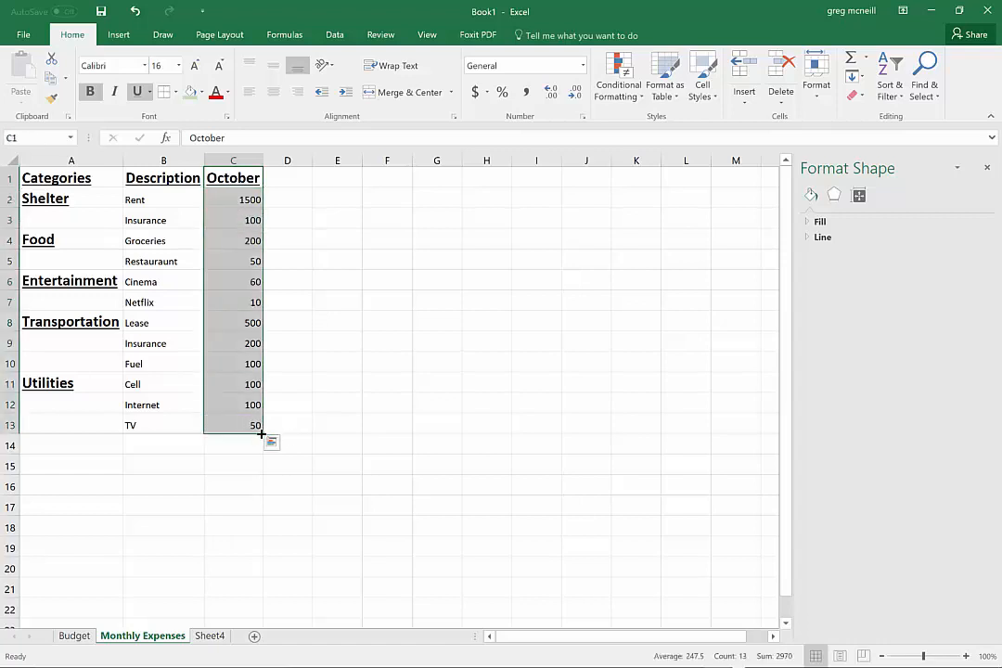
{"action": "left_click_drag", "start_coordinate": [262, 434], "coordinate": [364, 440]}
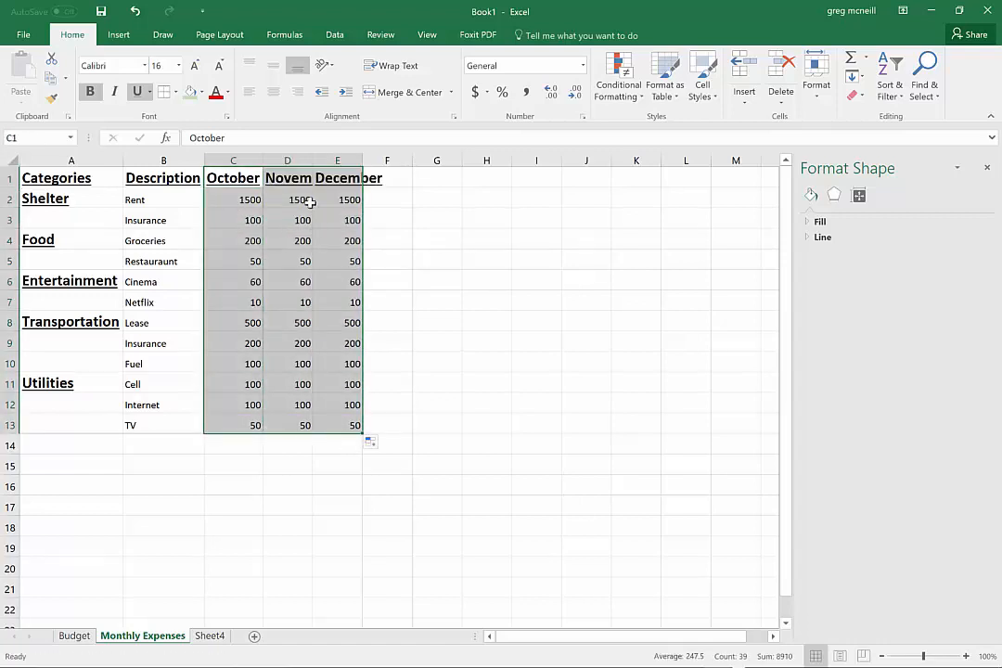
{"action": "double_click", "coordinate": [313, 159]}
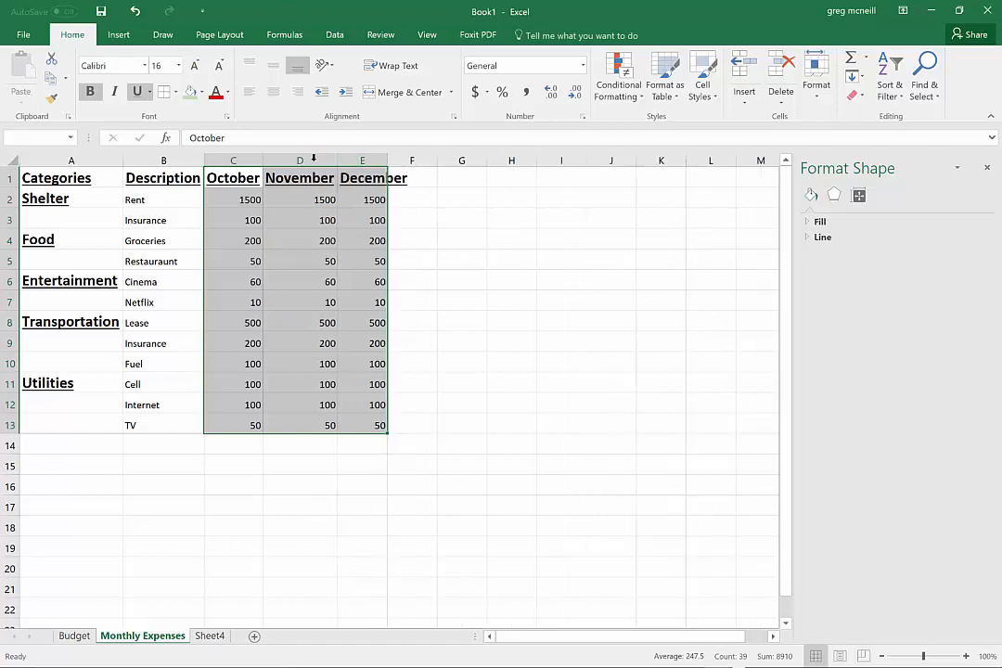
{"action": "double_click", "coordinate": [388, 160]}
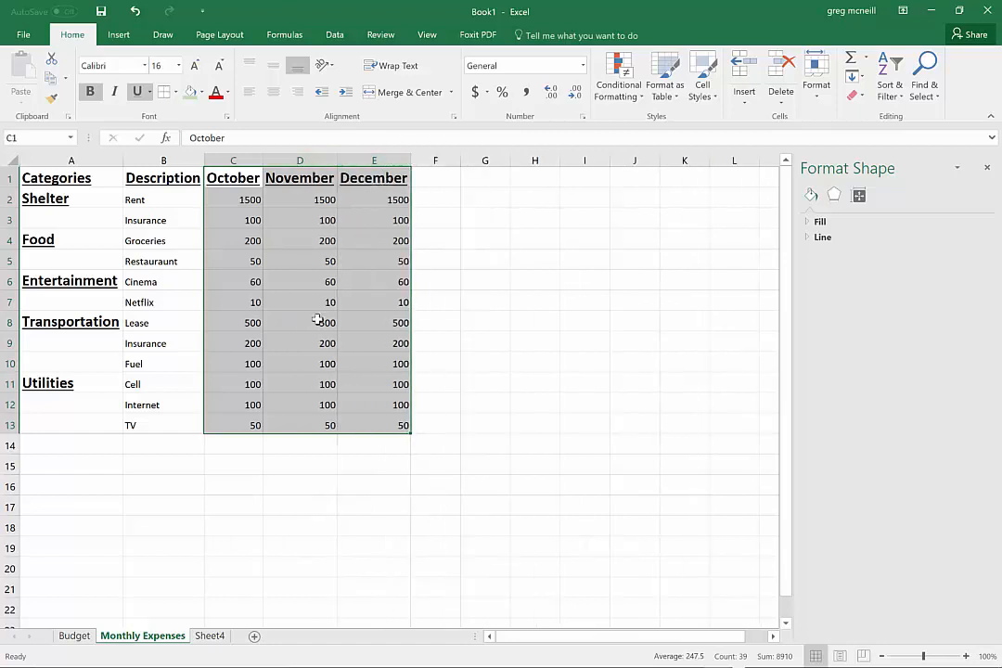
{"action": "left_click", "coordinate": [309, 449]}
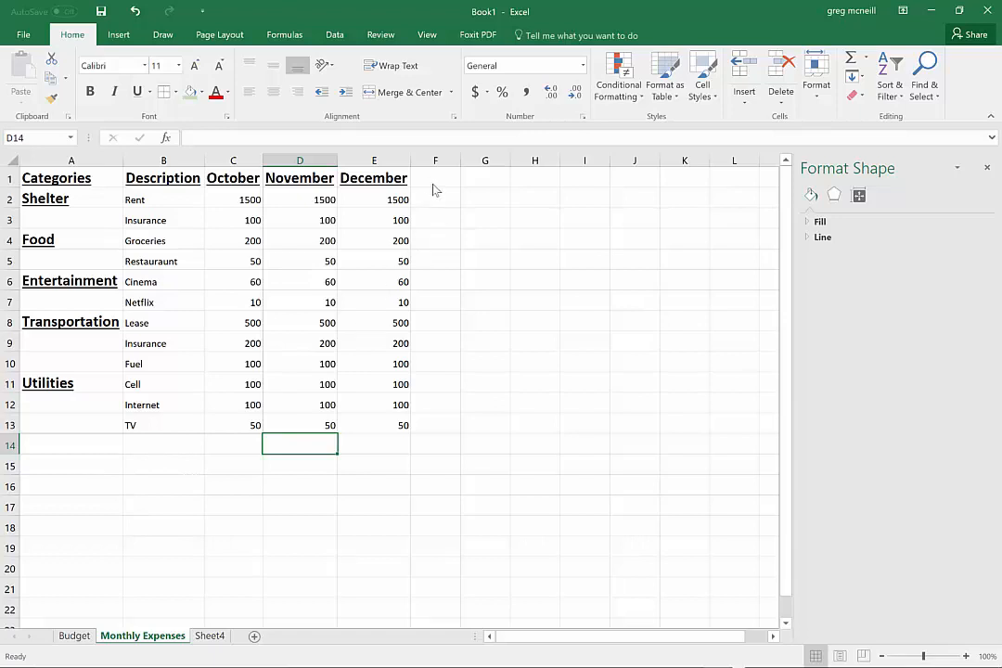
Recheck the Activity#2 instructions in Chrome, return to Excel, and label A15:A17 as Gross Income, Gross Total and Net
{"action": "key", "text": "alt+Tab"}
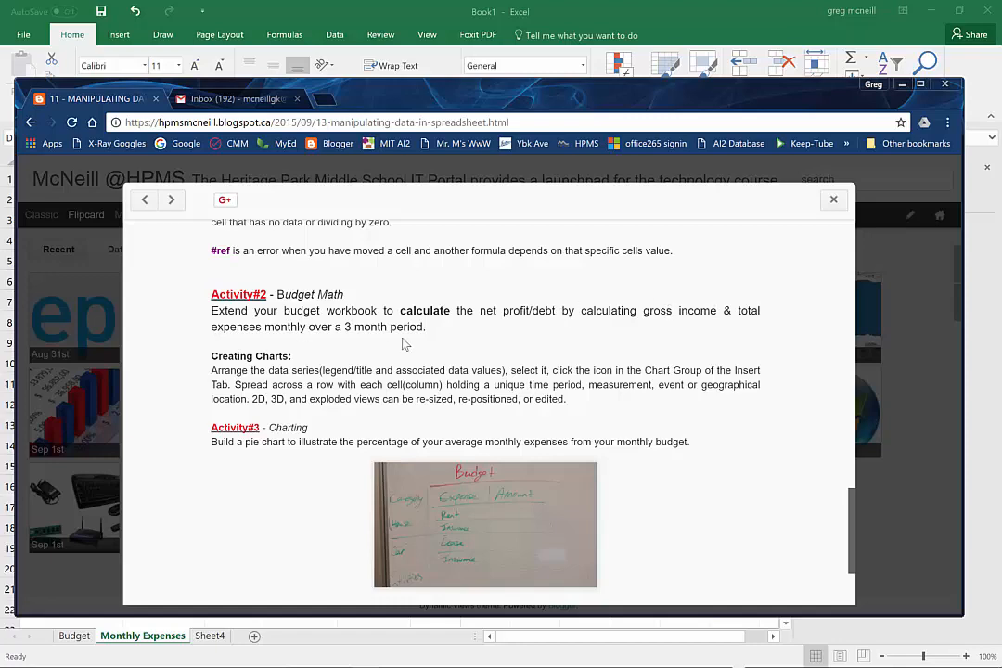
{"action": "key", "text": "alt+Tab"}
{"action": "left_click", "coordinate": [80, 461]}
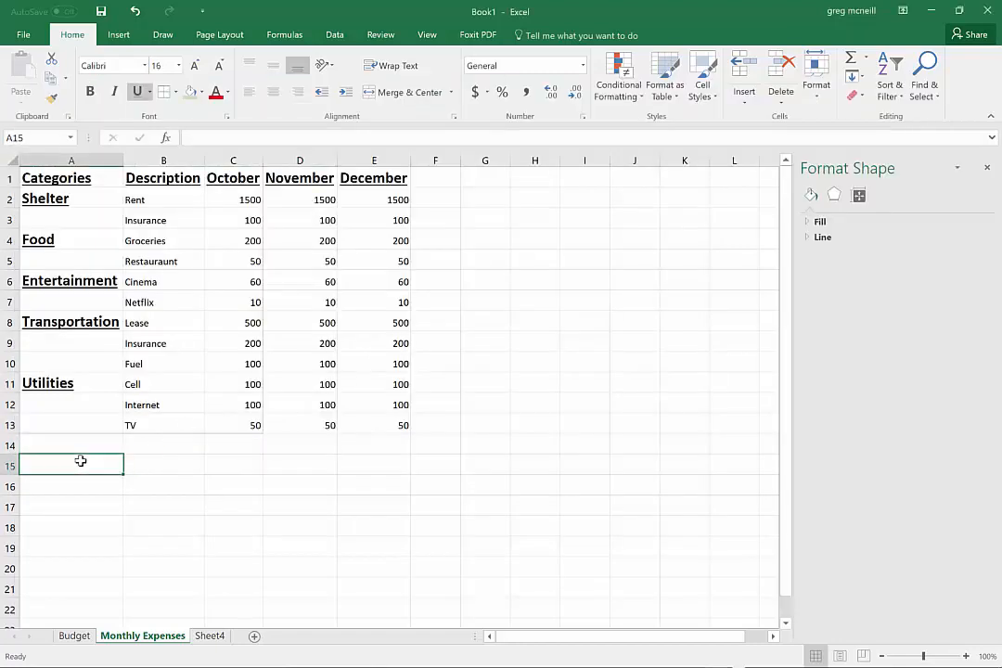
{"action": "type", "text": "Go"}
{"action": "key", "text": "BackSpace"}
{"action": "type", "text": "ross"}
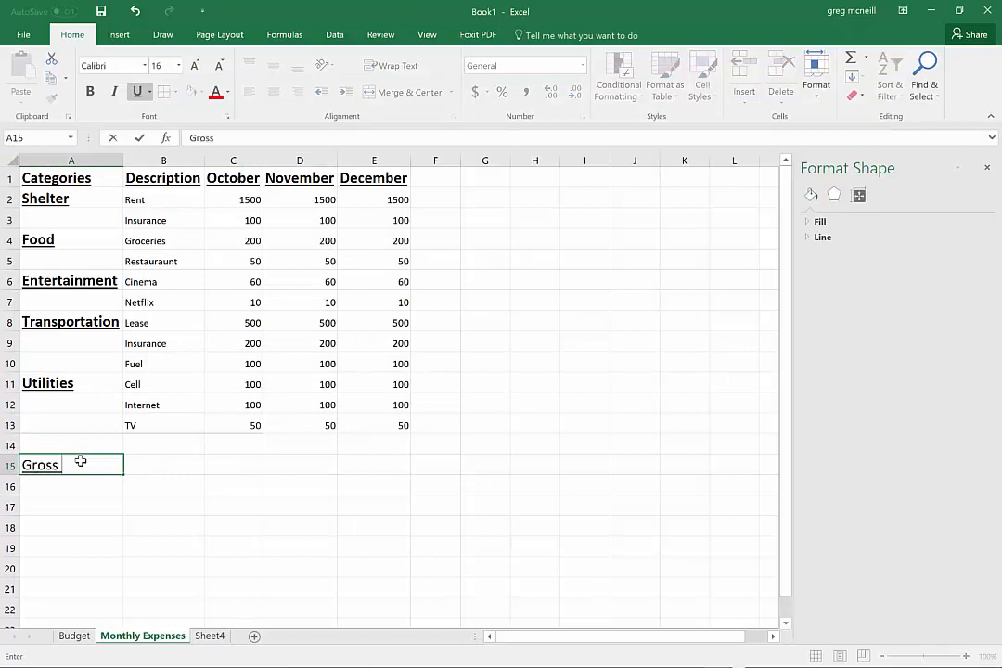
{"action": "type", "text": " Income"}
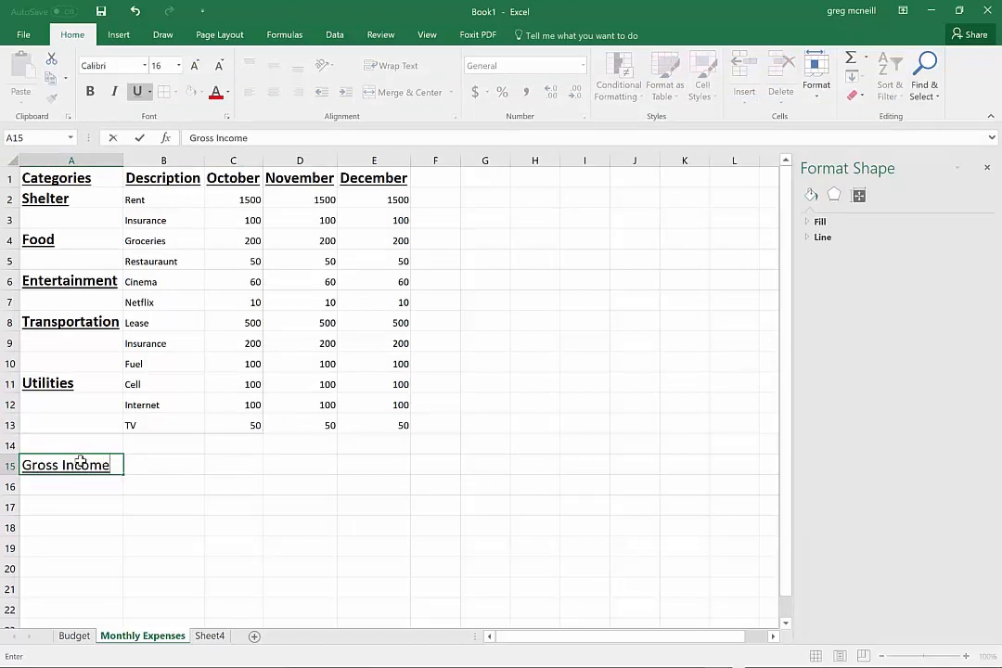
{"action": "key", "text": "Return"}
{"action": "type", "text": "Gross To"}
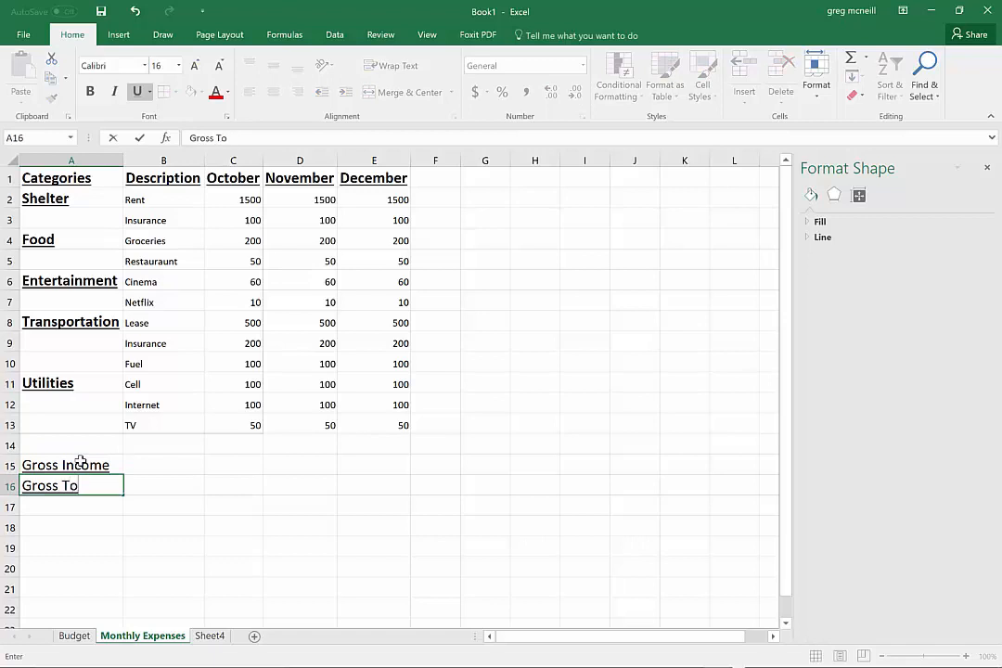
{"action": "type", "text": "tal"}
{"action": "key", "text": "Return"}
{"action": "type", "text": "Net"}
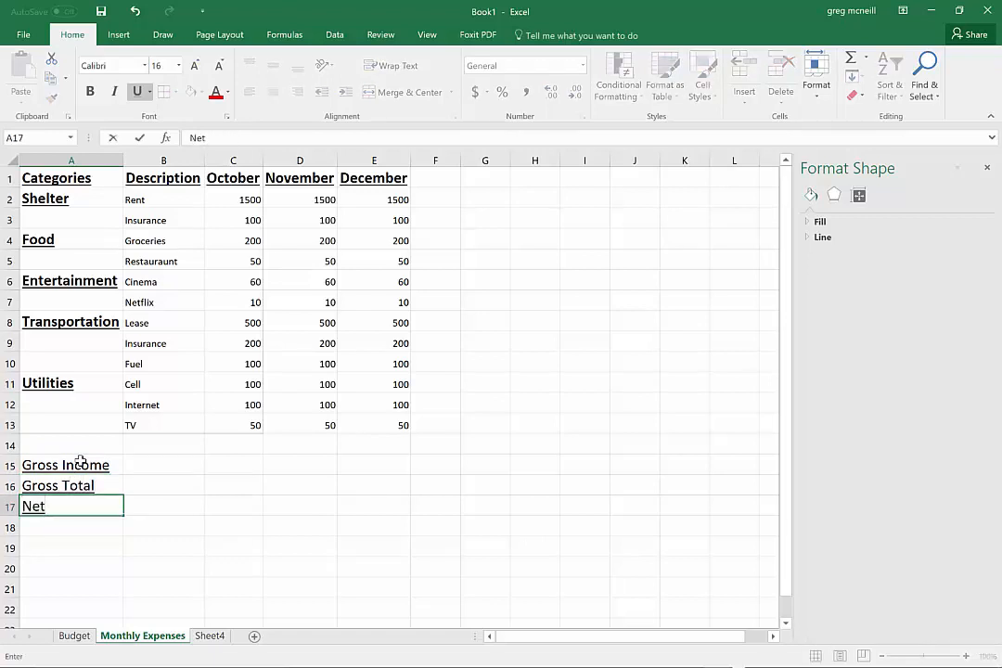
{"action": "key", "text": "Tab"}
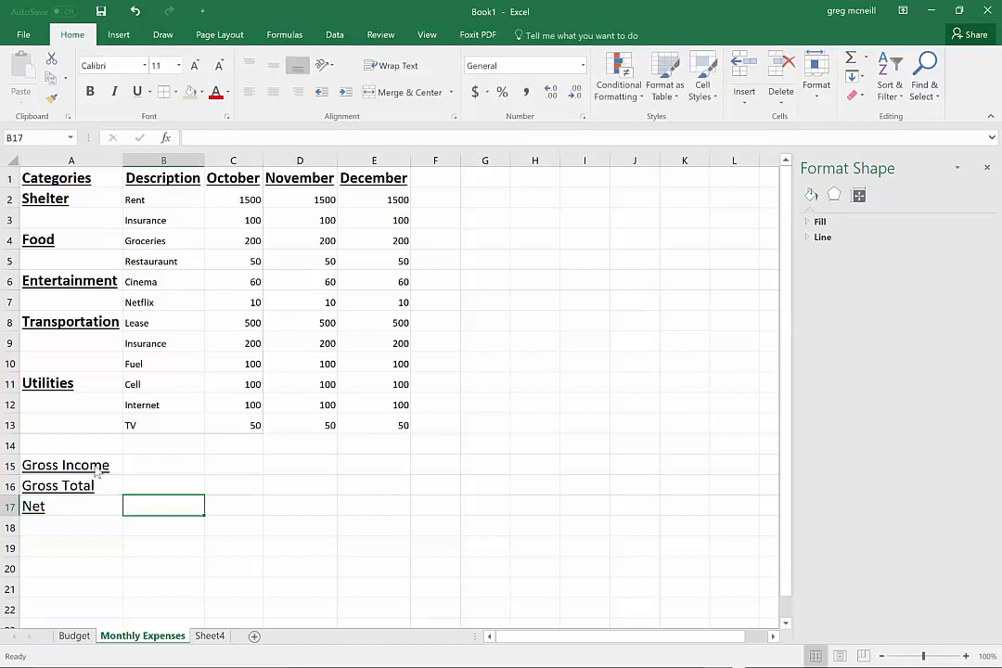
{"action": "left_click", "coordinate": [235, 461]}
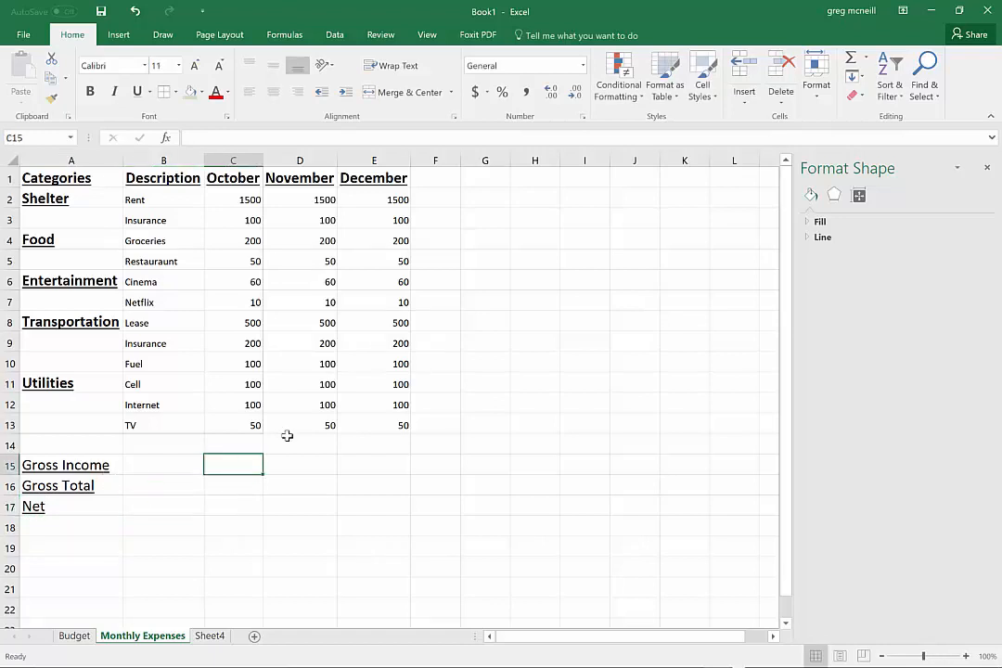
{"action": "left_click", "coordinate": [855, 62]}
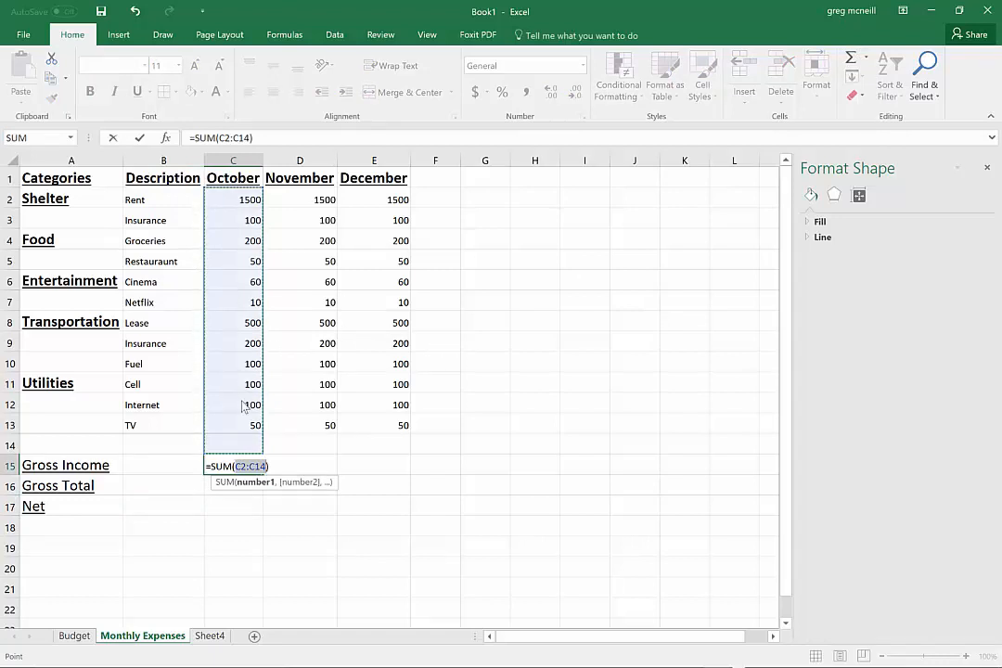
{"action": "key", "text": "Escape"}
{"action": "left_click", "coordinate": [54, 470]}
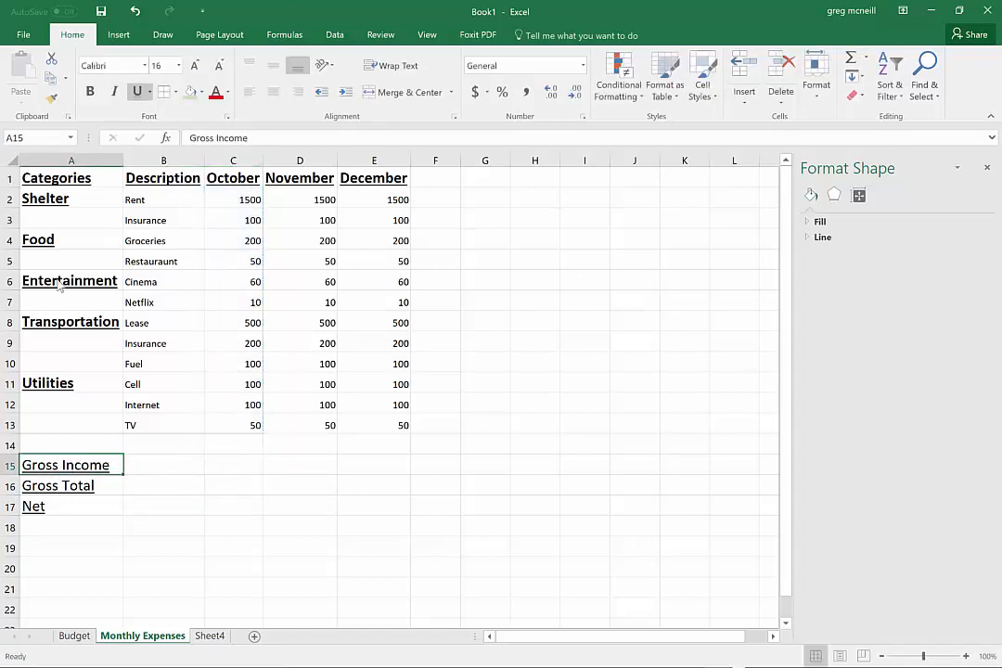
Insert a row above Shelter and enter the category Income in A2
{"action": "left_click", "coordinate": [9, 199]}
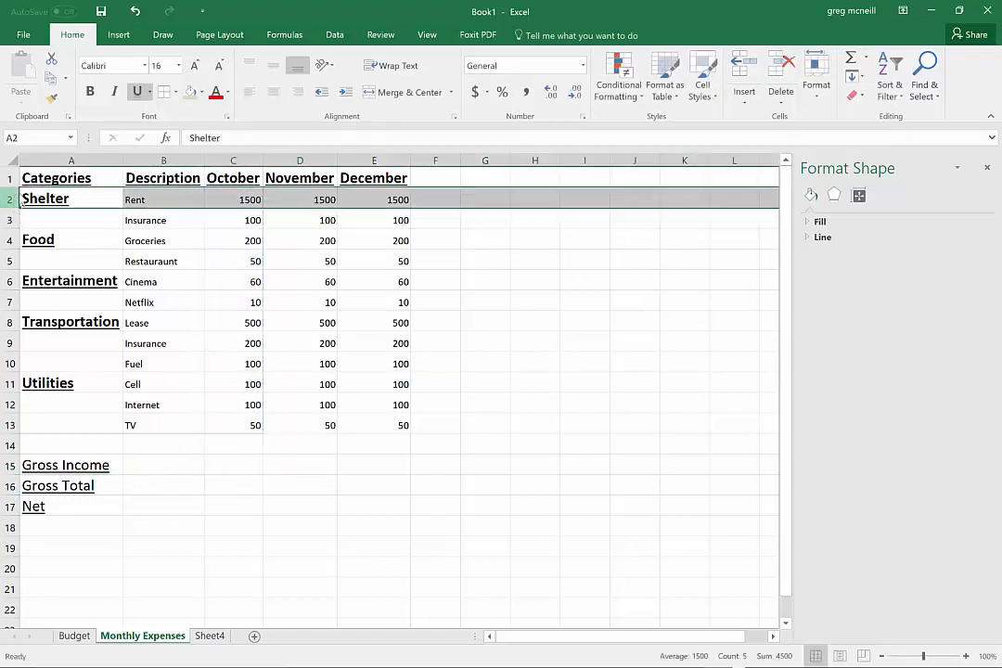
{"action": "left_click", "coordinate": [744, 74]}
{"action": "left_click", "coordinate": [58, 201]}
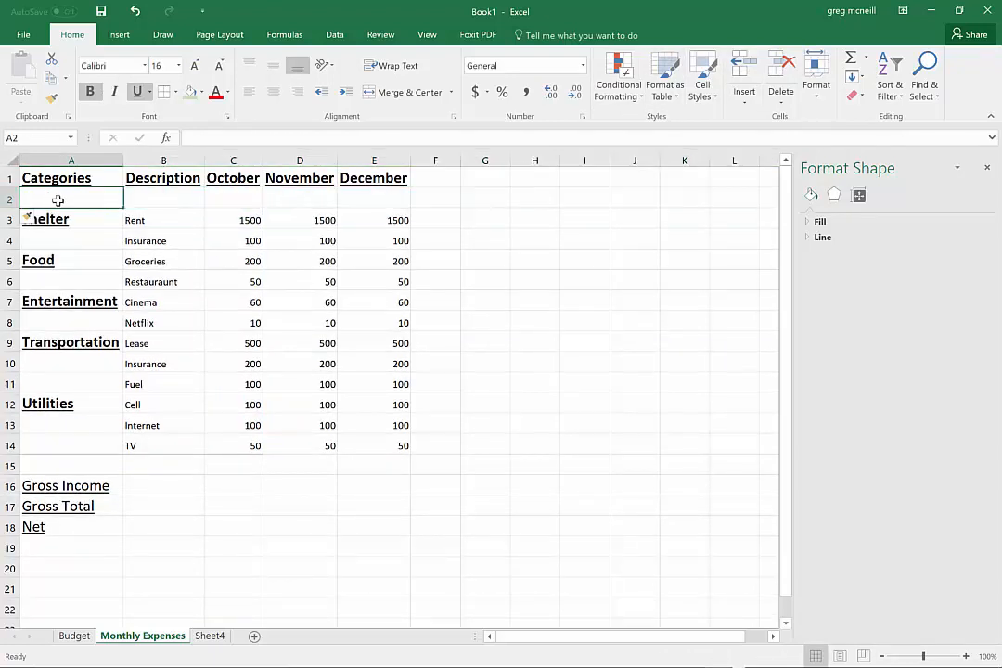
{"action": "type", "text": "Income"}
{"action": "key", "text": "Tab"}
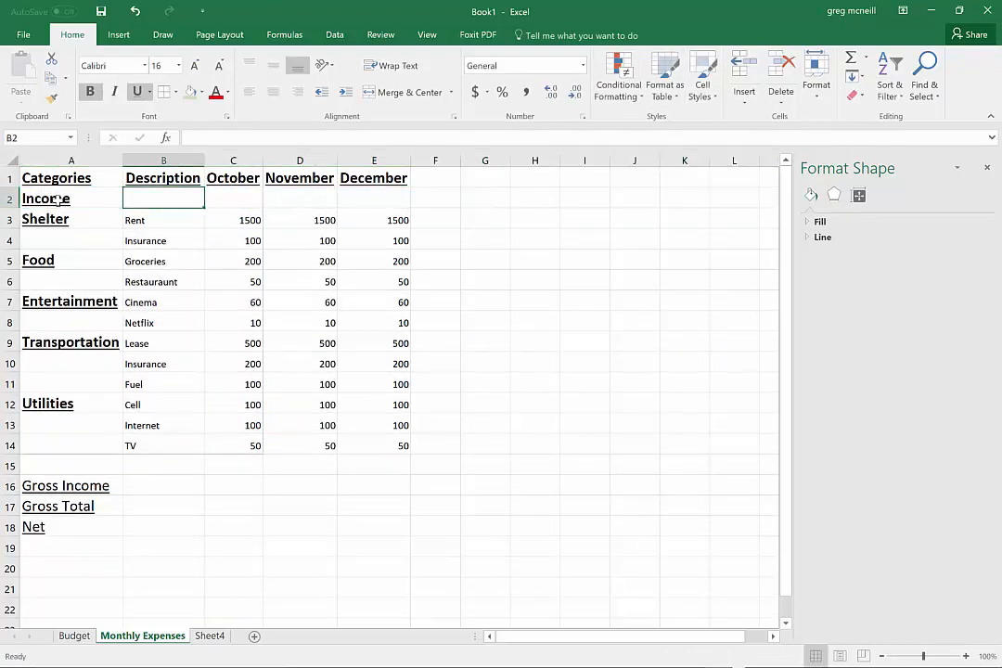
Enter the formula =10.5*40*4 as October's income in C2 and fill it across to December
{"action": "key", "text": "Tab"}
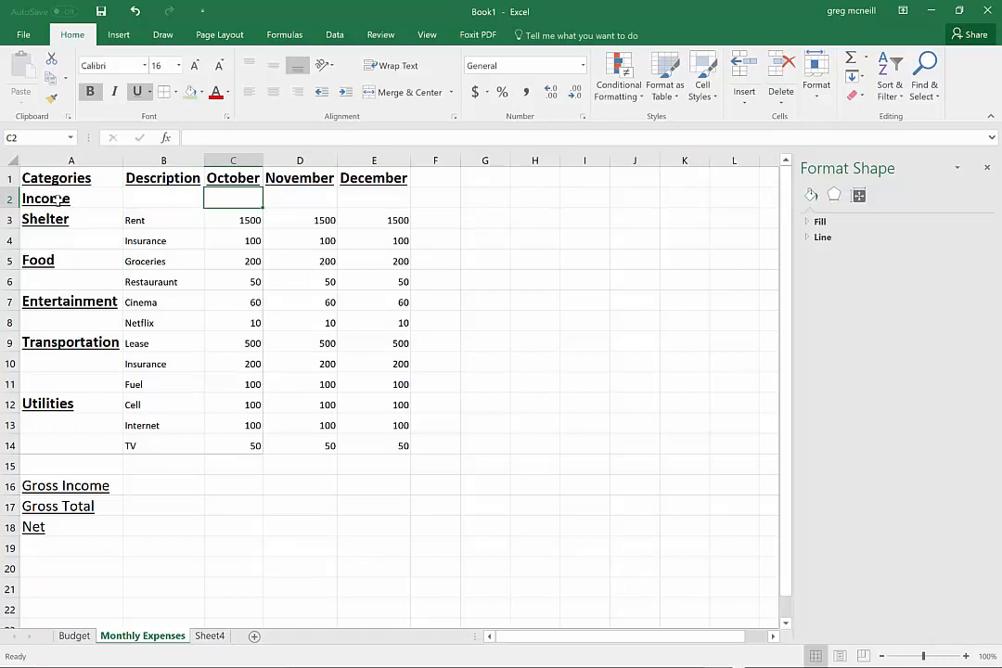
{"action": "type", "text": "="}
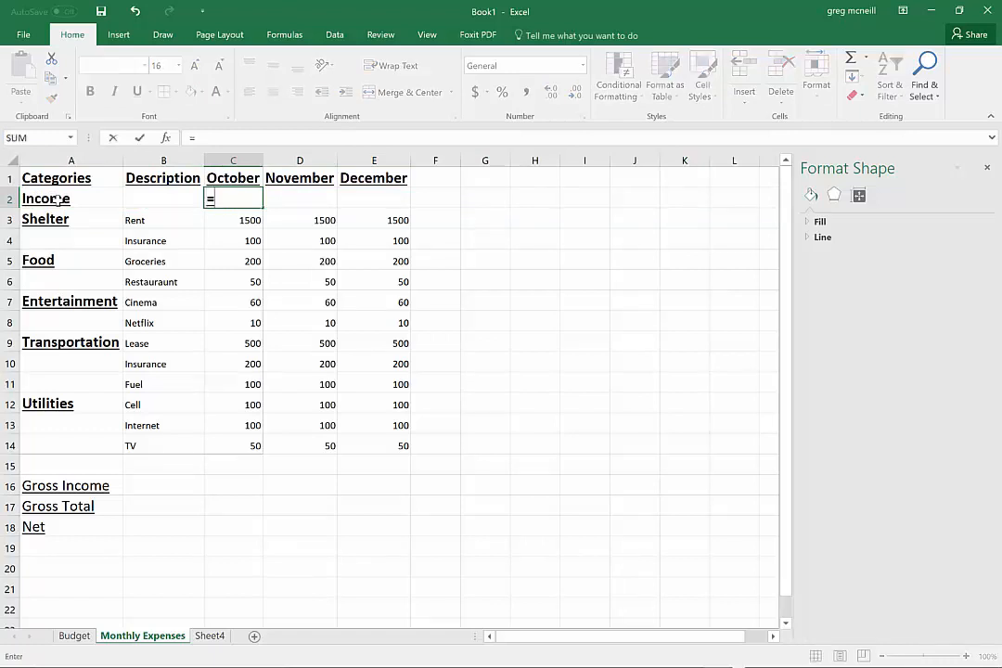
{"action": "type", "text": "10.5*40"}
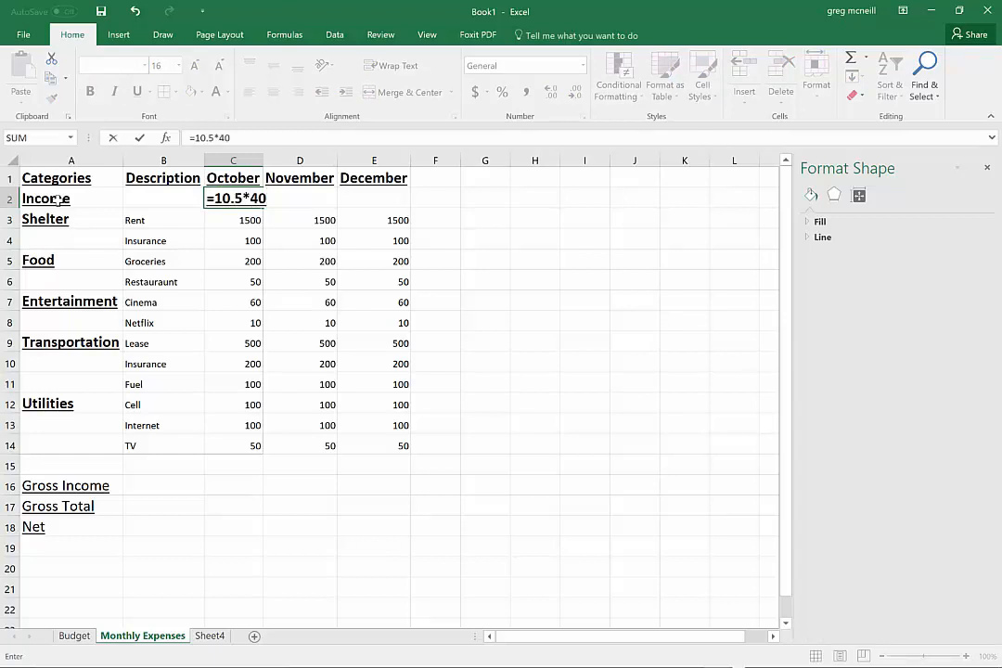
{"action": "type", "text": "*4"}
{"action": "key", "text": "Return"}
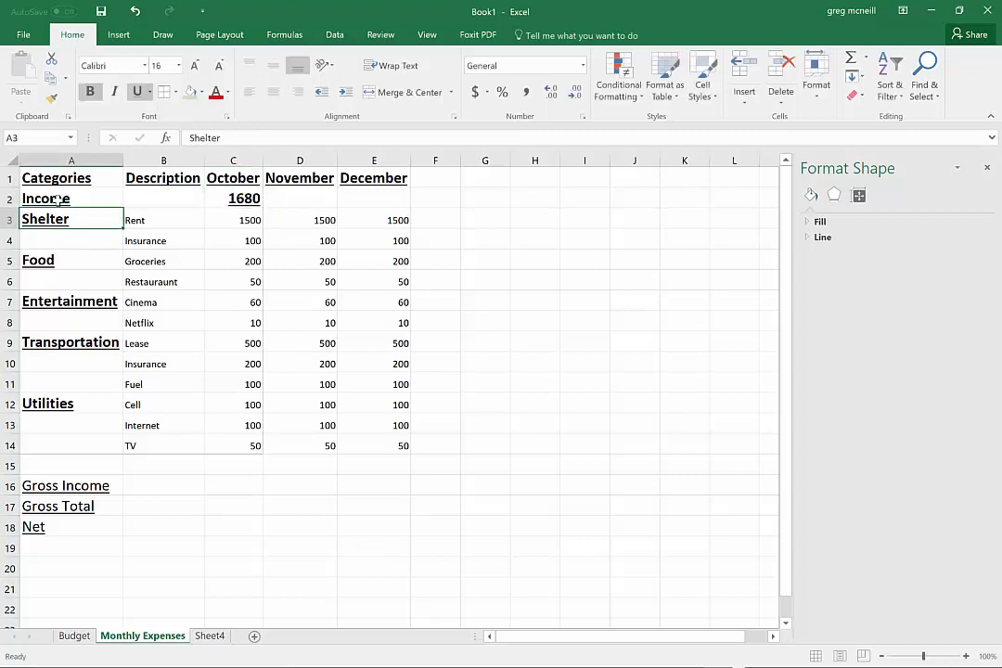
{"action": "left_click", "coordinate": [243, 195]}
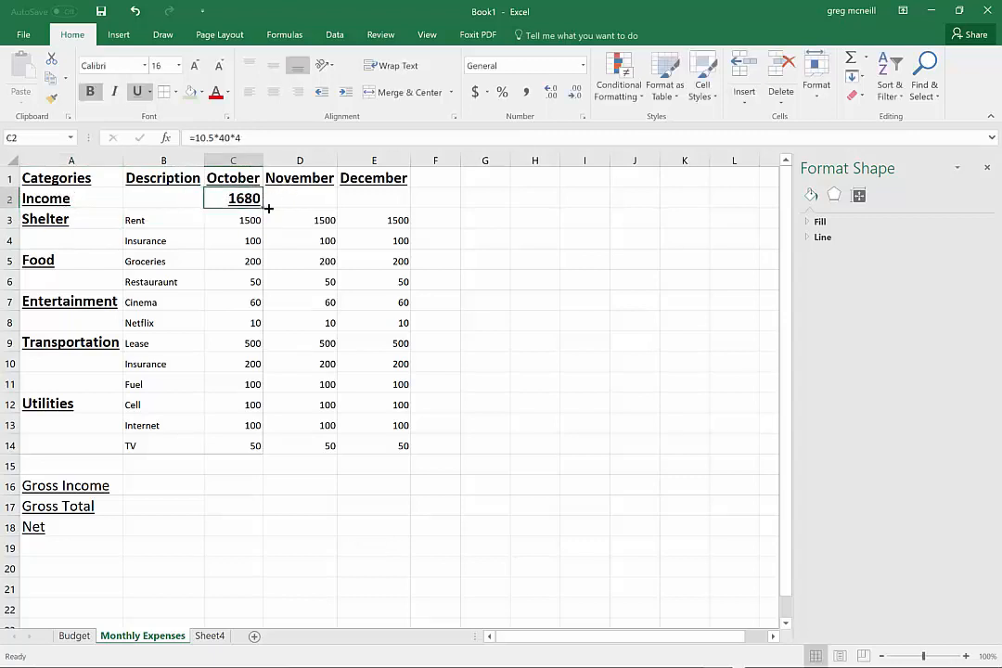
{"action": "left_click_drag", "start_coordinate": [262, 208], "coordinate": [380, 209]}
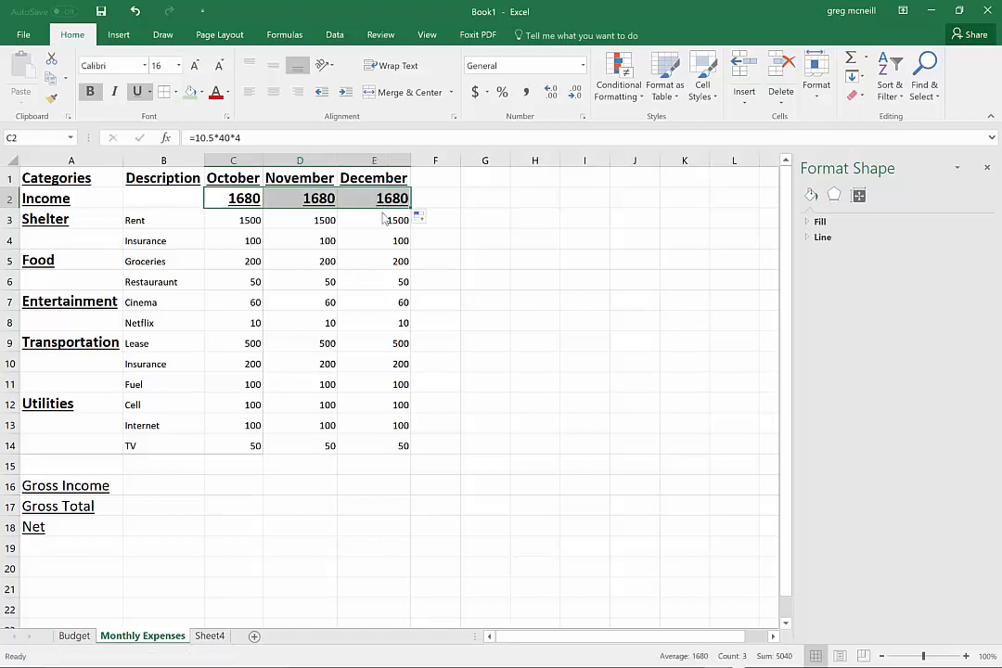
Copy the formatting of the October rent amount in C3 onto the income amounts in C2:E2
{"action": "left_click", "coordinate": [241, 214]}
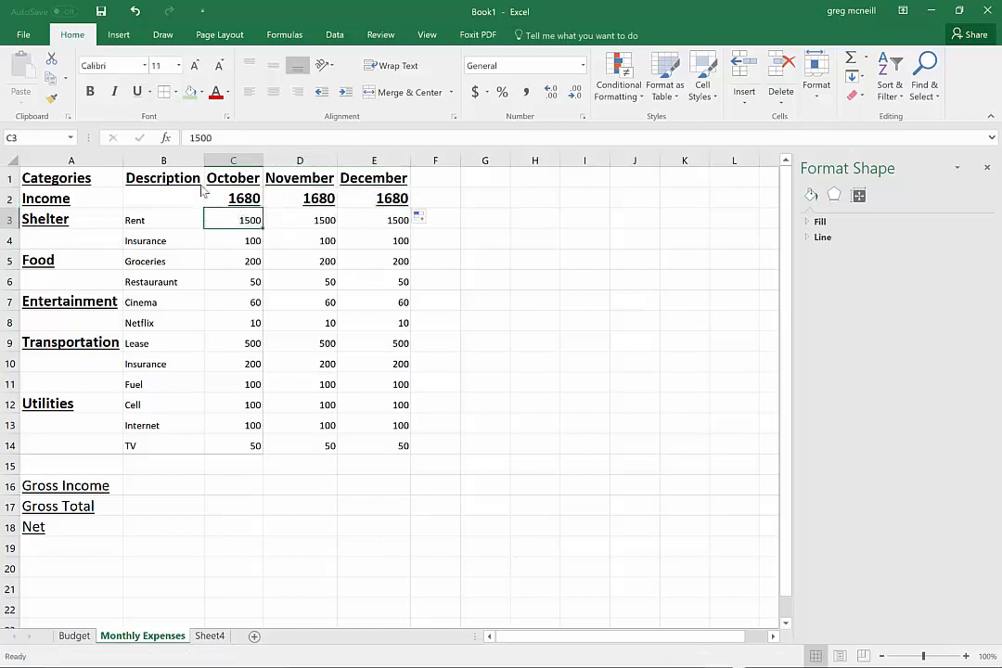
{"action": "left_click", "coordinate": [52, 99]}
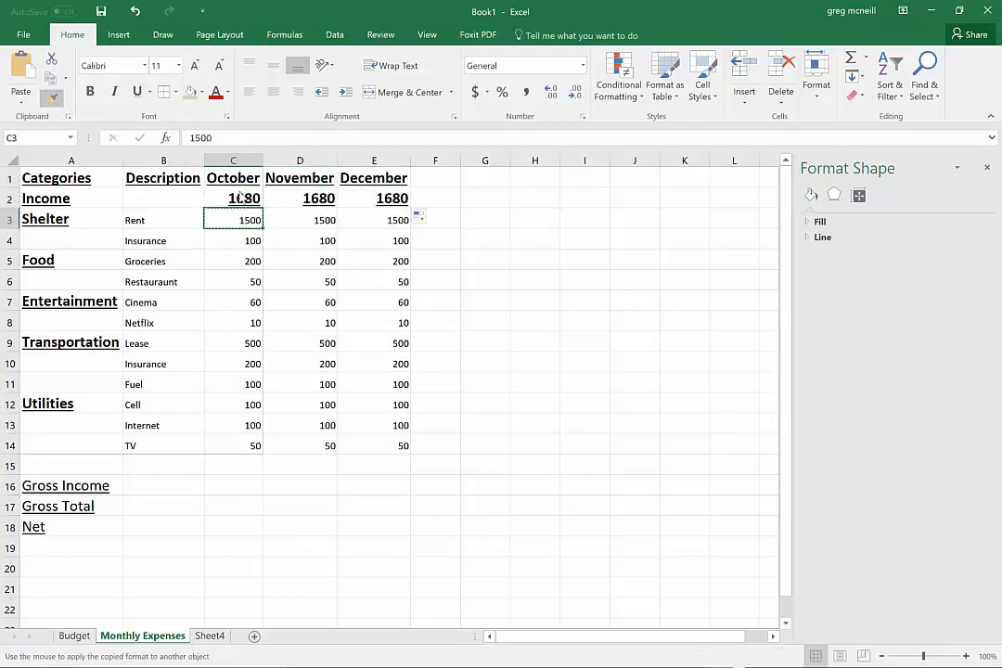
{"action": "mouse_move", "coordinate": [214, 197]}
{"action": "left_mouse_down"}
{"action": "mouse_move", "coordinate": [385, 195]}
{"action": "mouse_move", "coordinate": [348, 193]}
{"action": "left_mouse_up"}
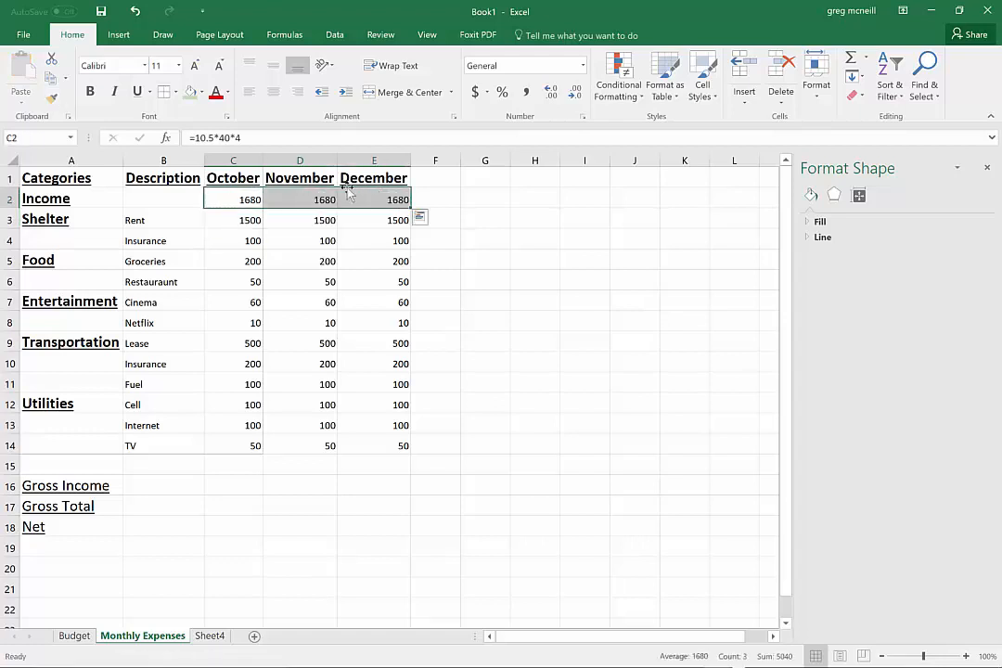
Enter Salary as the income description in B2 and match its formatting to the Rent cell
{"action": "left_click", "coordinate": [179, 202]}
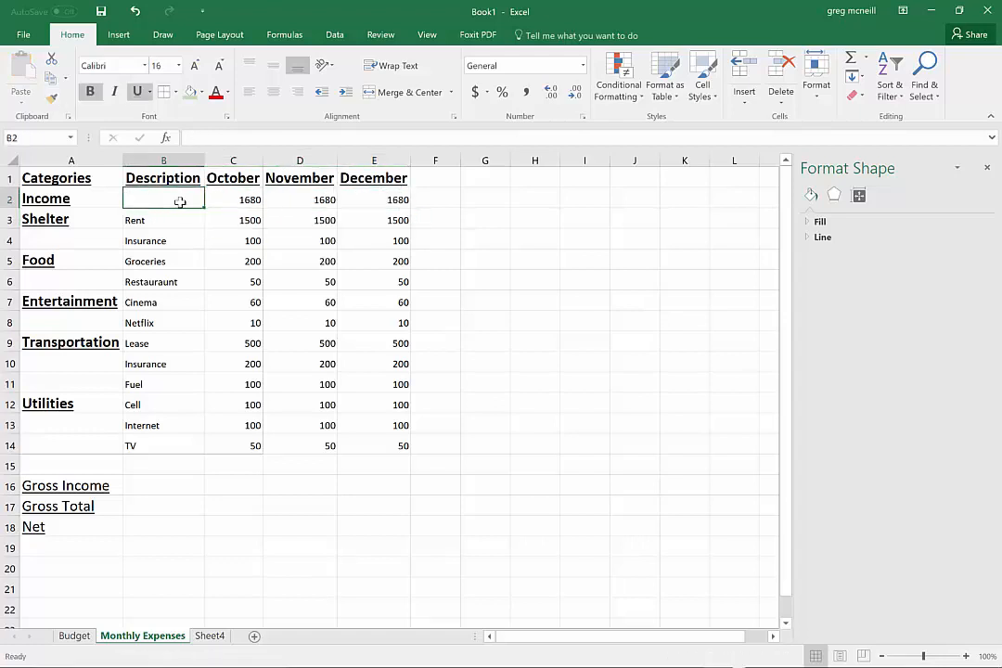
{"action": "type", "text": "Salary"}
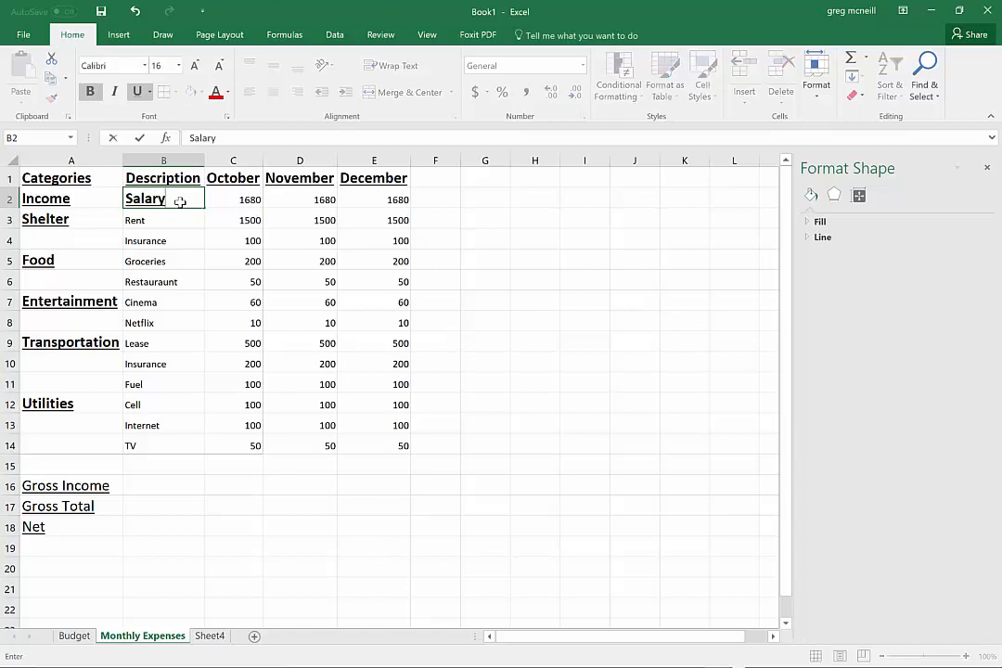
{"action": "key", "text": "Return"}
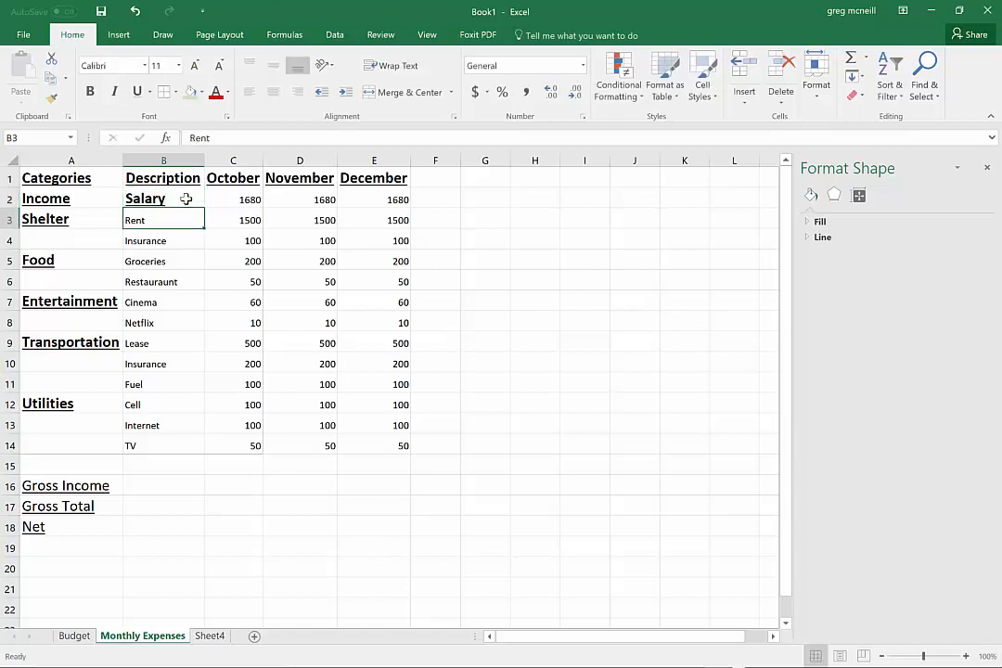
{"action": "left_click", "coordinate": [51, 98]}
{"action": "left_click", "coordinate": [165, 197]}
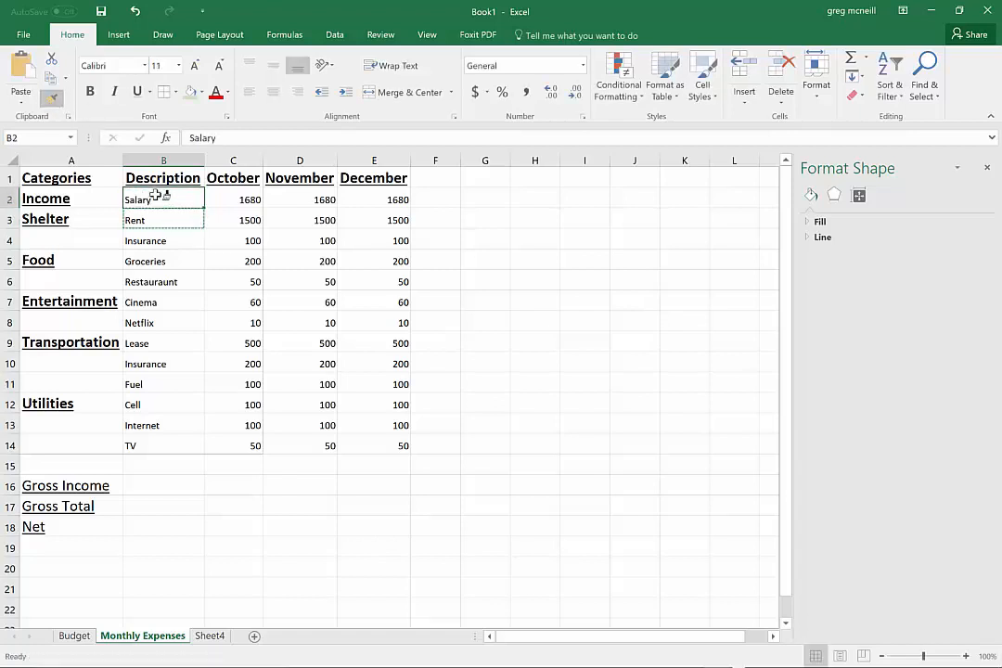
{"action": "left_click", "coordinate": [199, 242]}
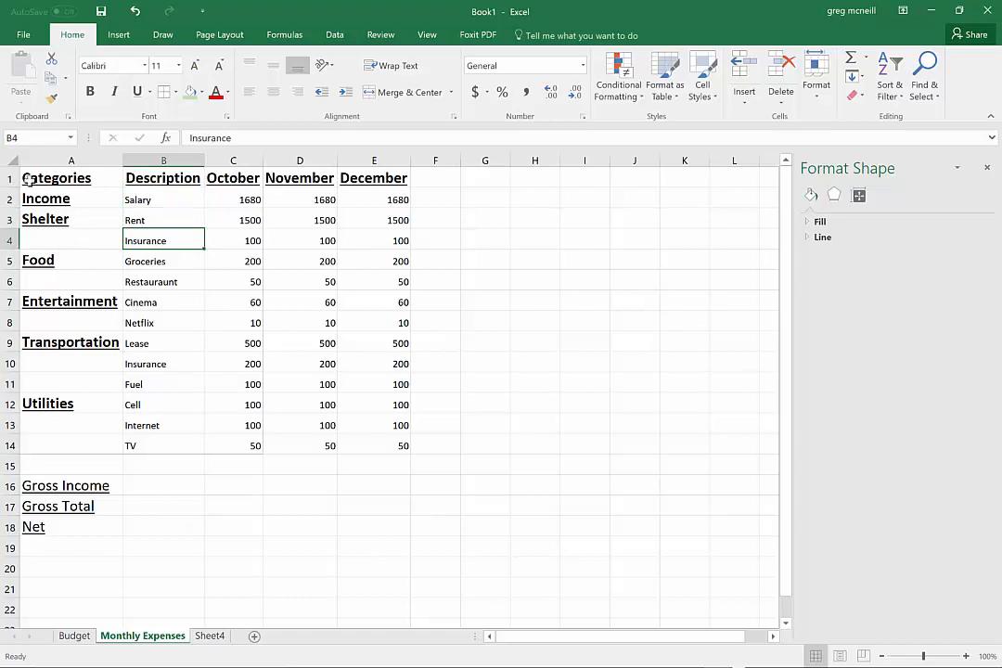
Insert a row above Shelter and enter Gift in B3 with 50 as October's amount in C3
{"action": "left_click", "coordinate": [9, 220]}
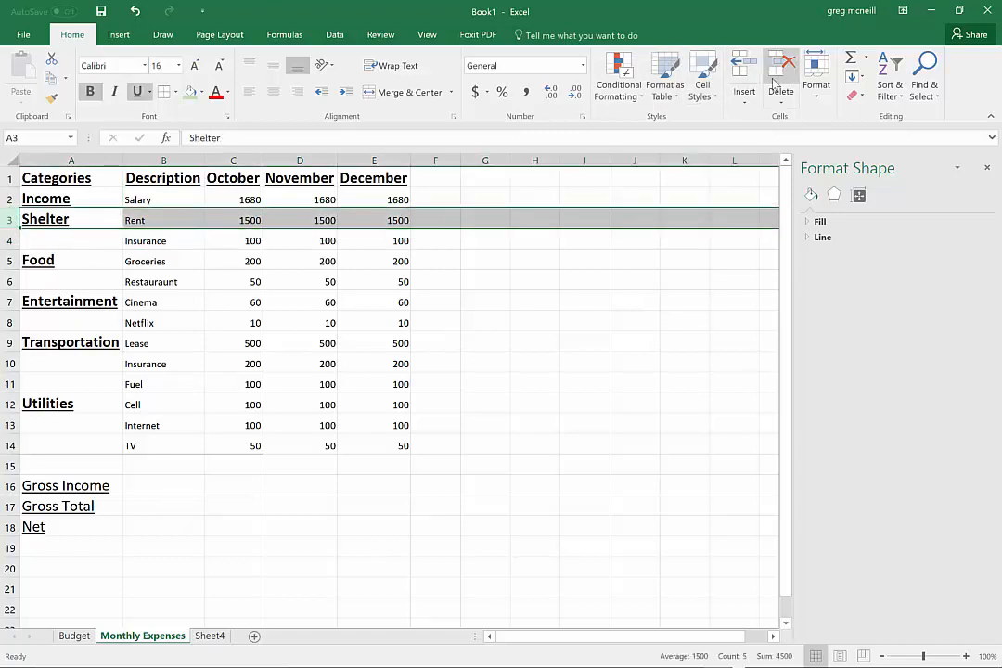
{"action": "key", "text": "ctrl+shift+plus"}
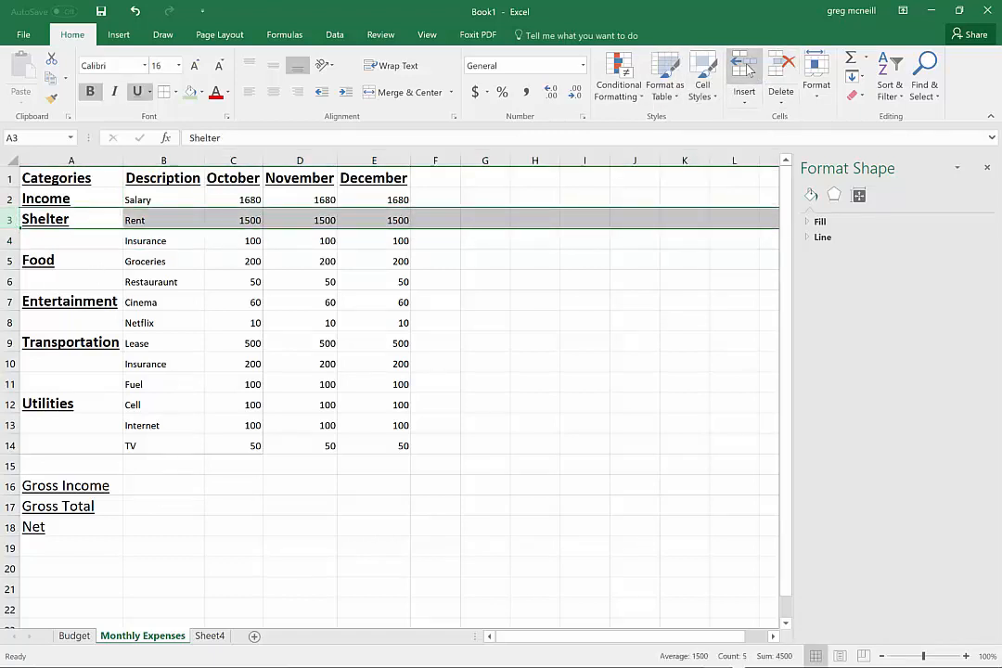
{"action": "left_click", "coordinate": [157, 221]}
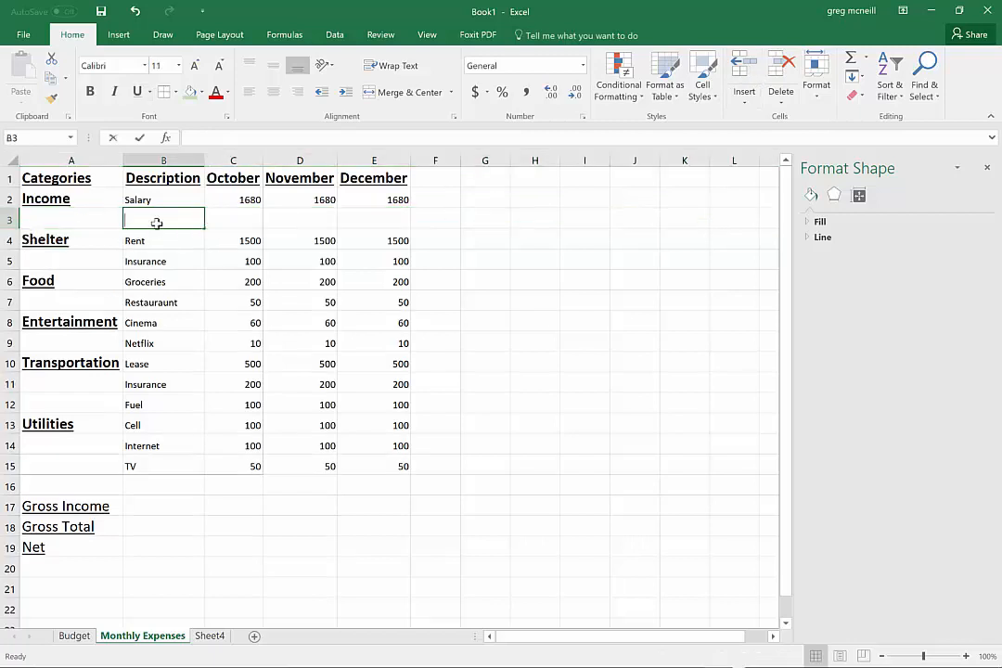
{"action": "type", "text": "Gift"}
{"action": "key", "text": "Tab"}
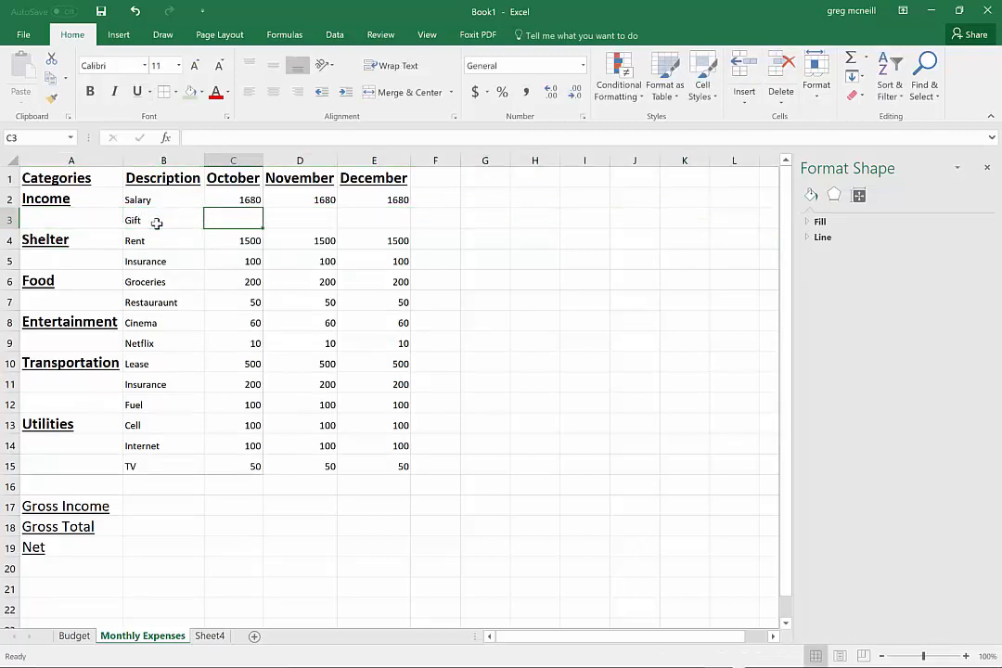
{"action": "type", "text": "50"}
{"action": "key", "text": "Return"}
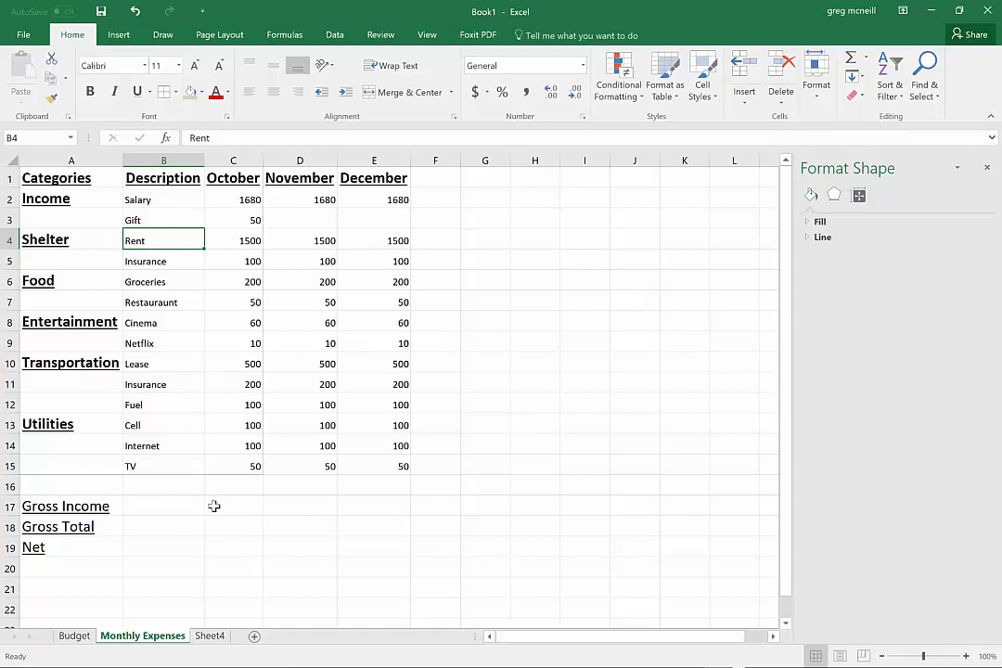
Move the Gross Income, Gross Total and Net labels to B17:B19 and fit column B's width to its contents
{"action": "left_click_drag", "start_coordinate": [76, 506], "coordinate": [176, 543]}
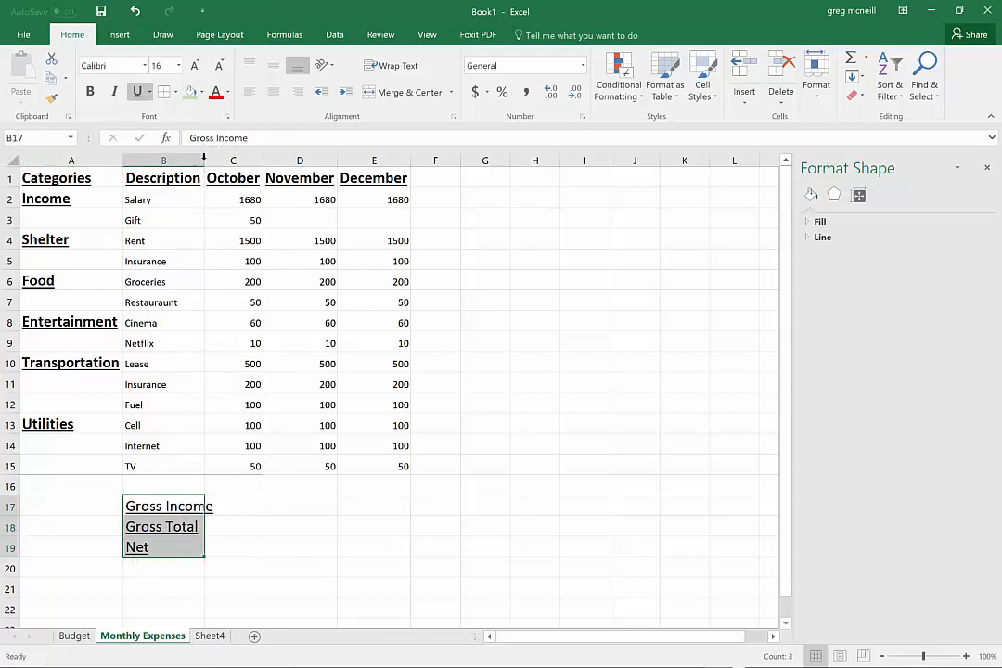
{"action": "double_click", "coordinate": [204, 158]}
Enter October's gross income in C17 as =SUM(C2:C3) and its gross total in C18 as =SUM(C4:C15)
{"action": "left_click", "coordinate": [257, 507]}
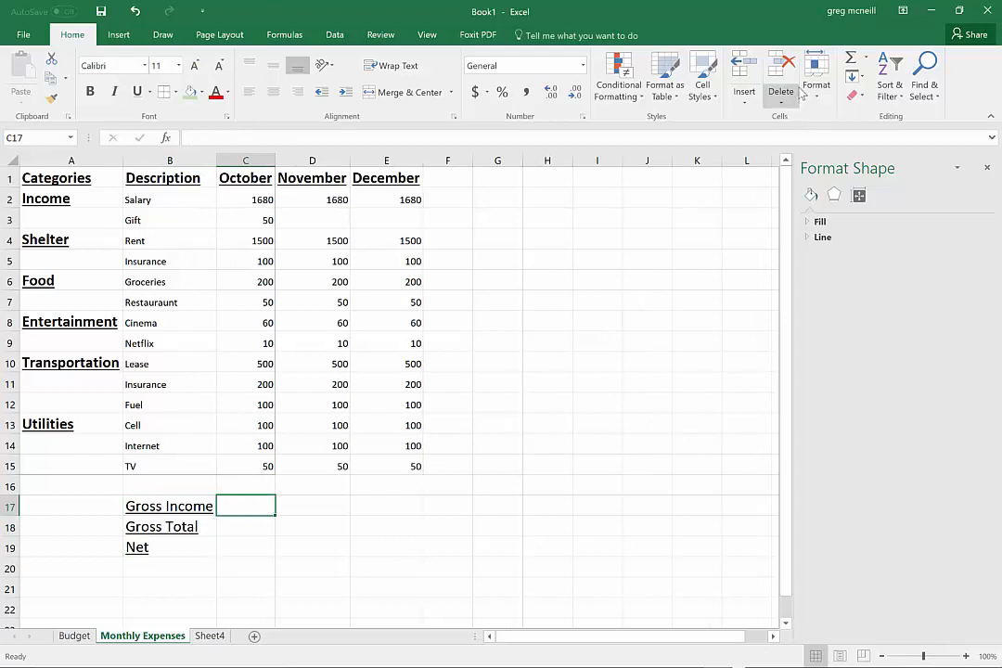
{"action": "left_click", "coordinate": [851, 59]}
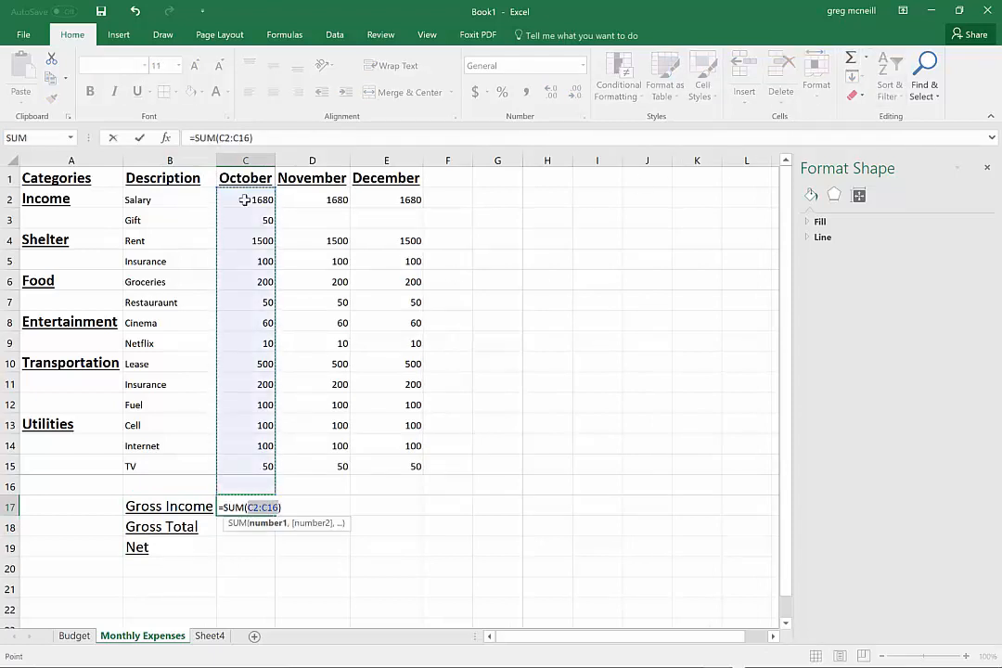
{"action": "left_click_drag", "start_coordinate": [244, 200], "coordinate": [250, 216]}
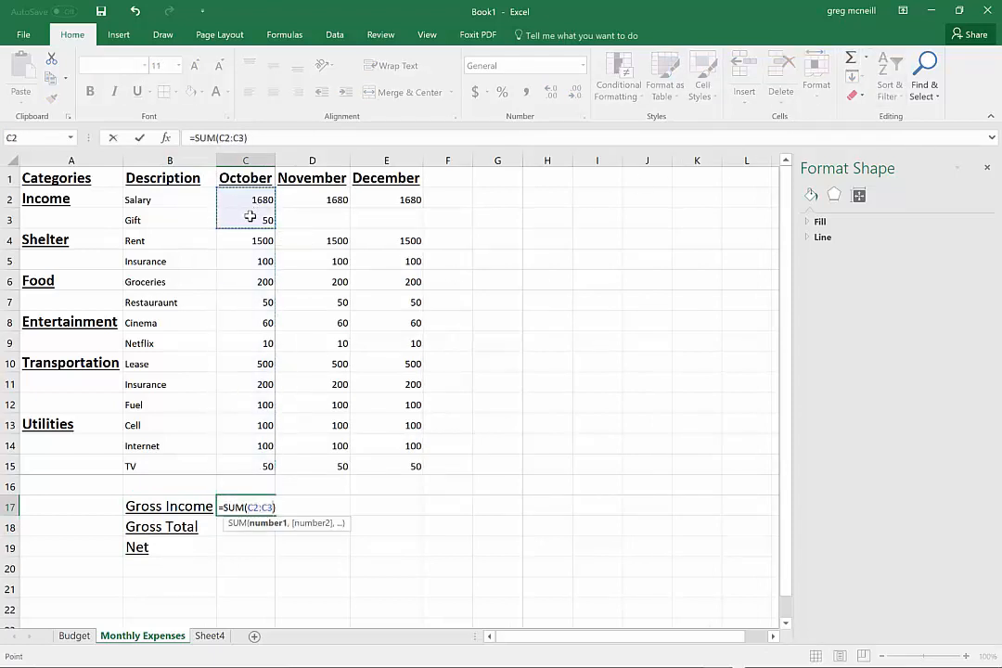
{"action": "key", "text": "Return"}
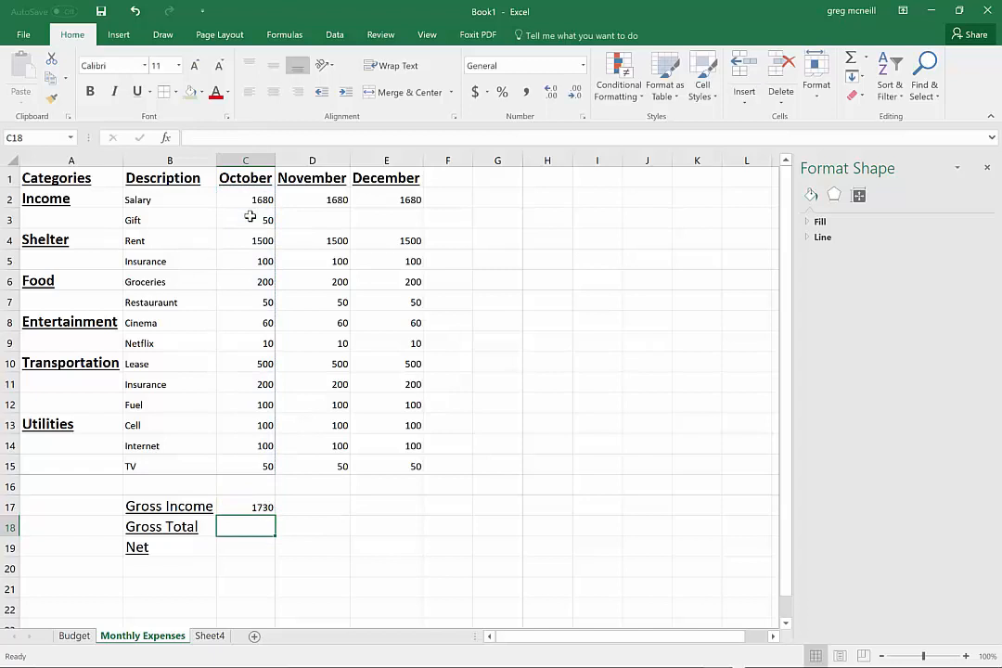
{"action": "left_click", "coordinate": [852, 61]}
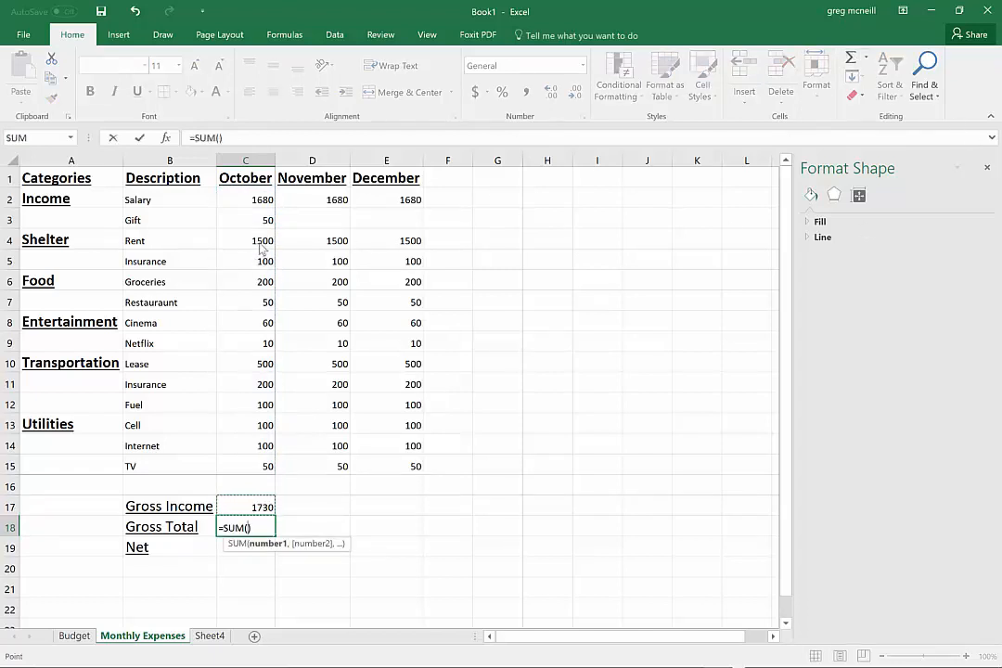
{"action": "left_click_drag", "start_coordinate": [262, 244], "coordinate": [266, 472]}
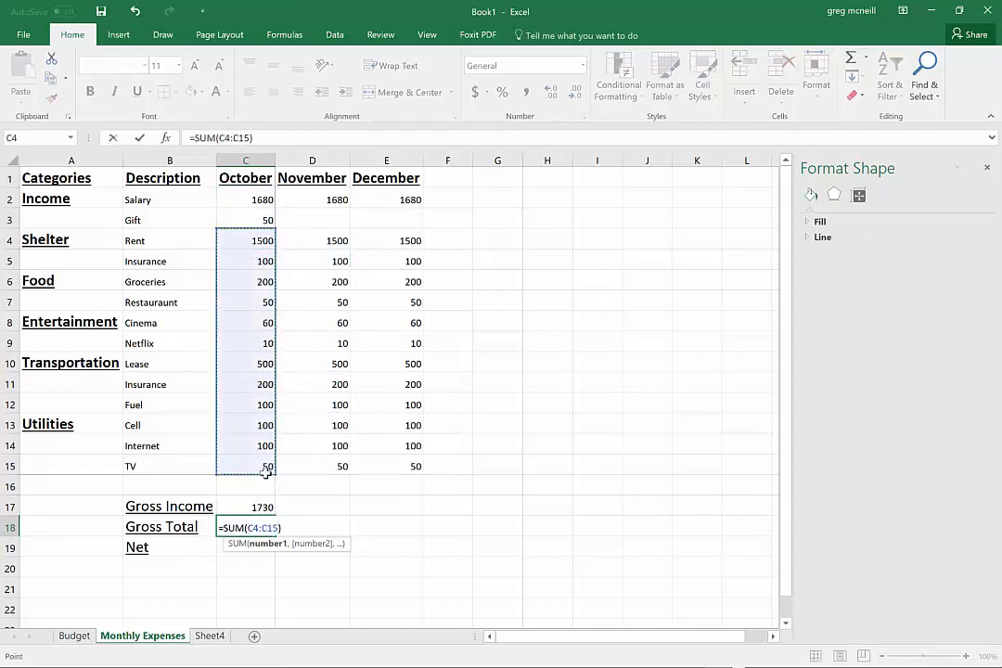
{"action": "key", "text": "Return"}
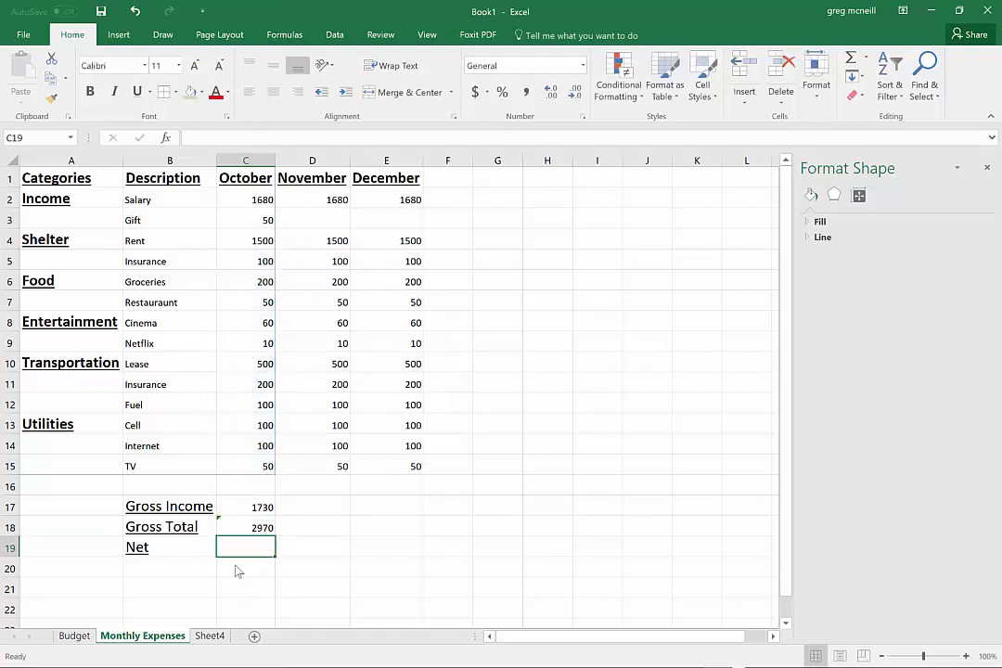
Enter the formula =C17-C18 in C19 for October's net
{"action": "type", "text": "="}
{"action": "left_click", "coordinate": [265, 506]}
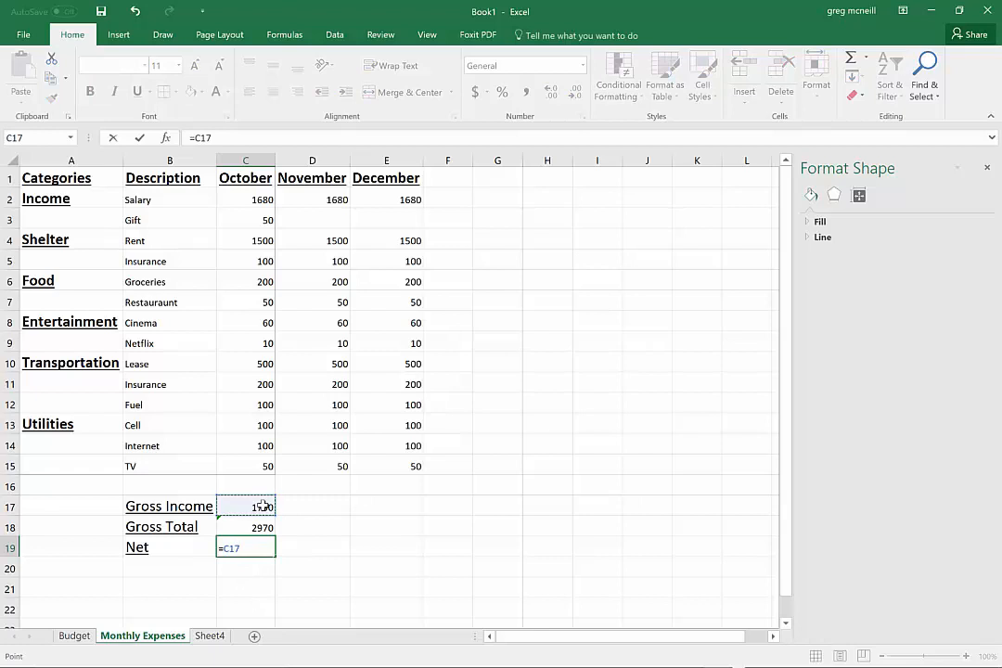
{"action": "type", "text": "-"}
{"action": "left_click", "coordinate": [263, 528]}
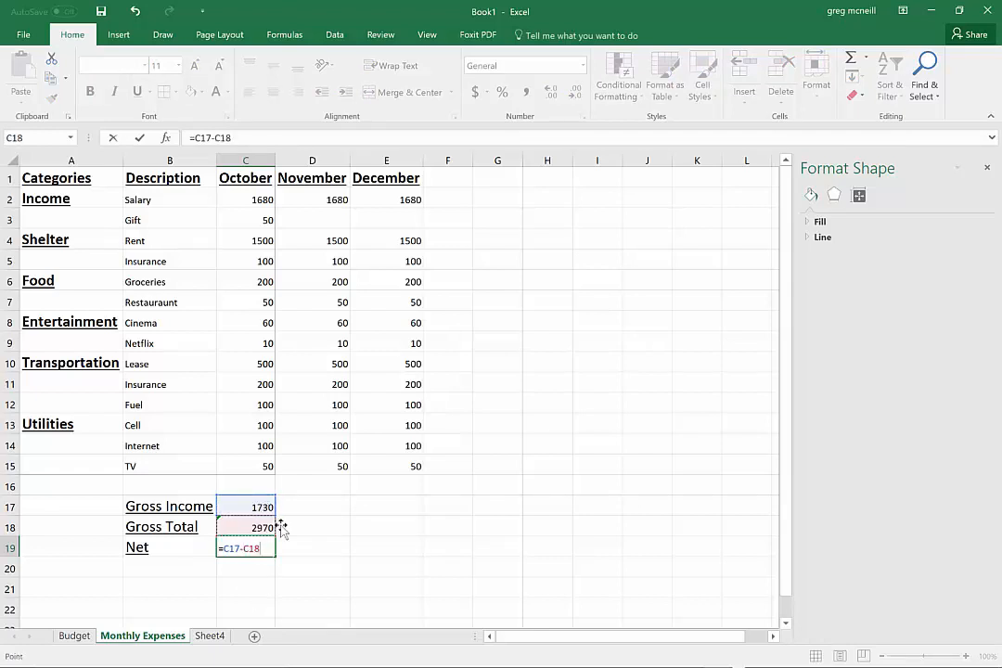
{"action": "key", "text": "Return"}
Rename the Gross Total label in B18 to Gross Expenses and refit column B's width to its contents
{"action": "key", "text": "Up"}
{"action": "key", "text": "Left"}
{"action": "key", "text": "Left"}
{"action": "key", "text": "Up"}
{"action": "key", "text": "Right"}
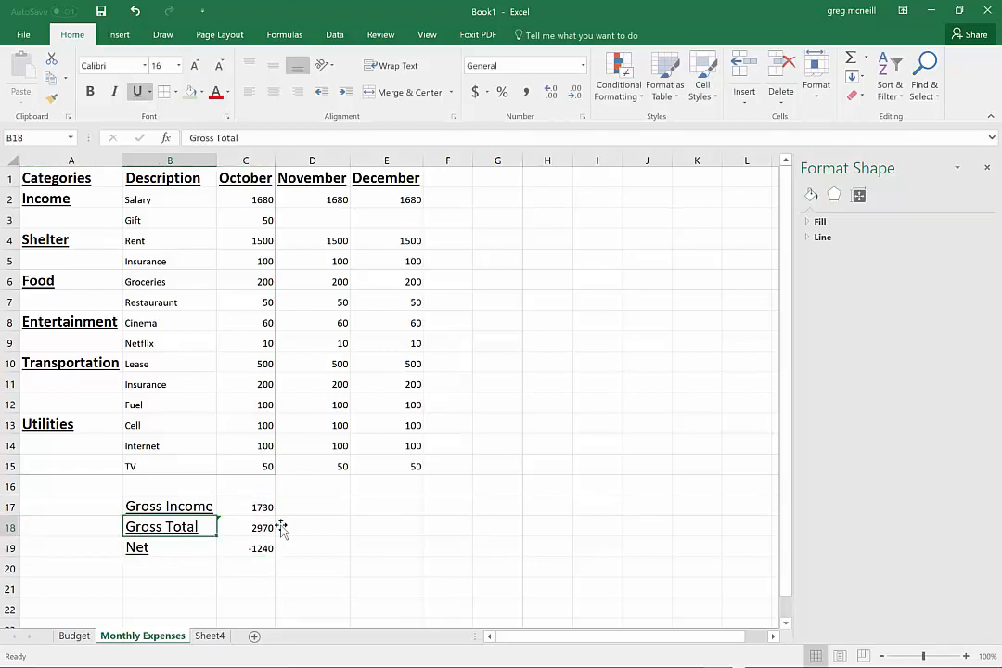
{"action": "double_click", "coordinate": [233, 138]}
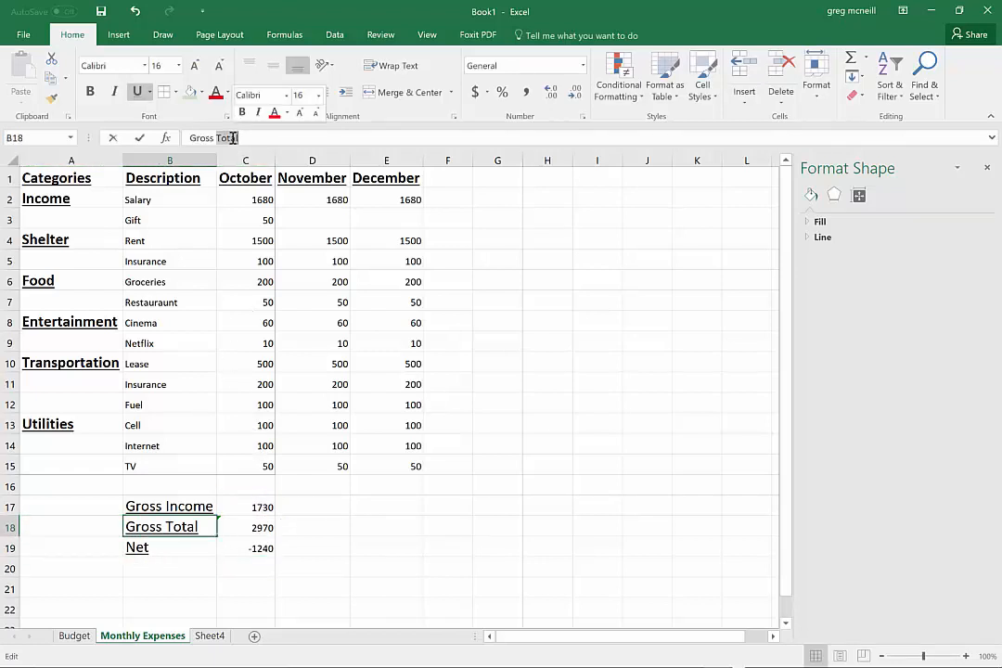
{"action": "type", "text": "Expenses"}
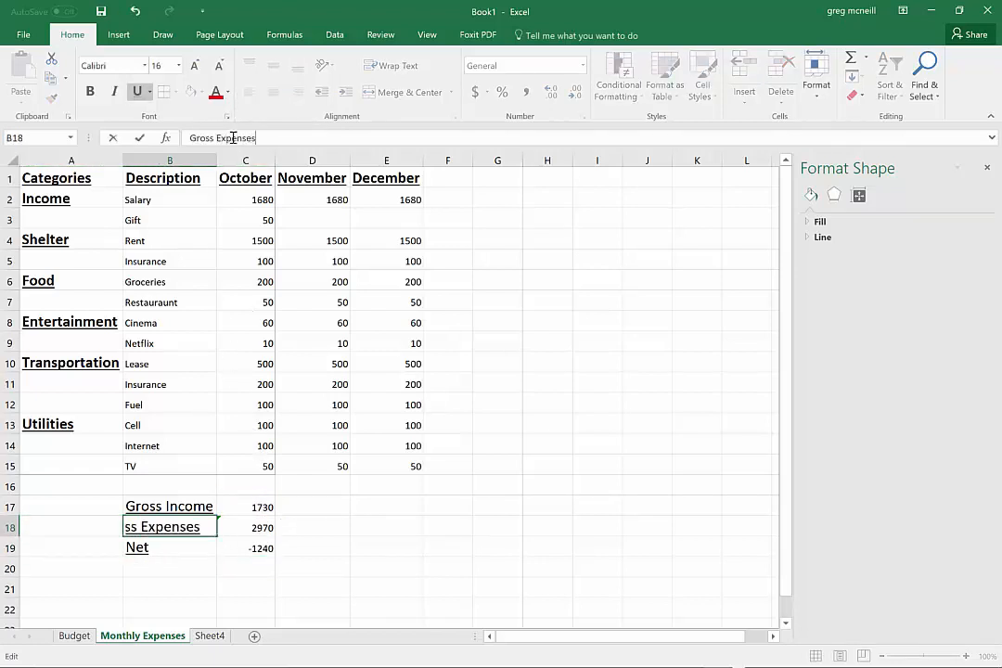
{"action": "key", "text": "Return"}
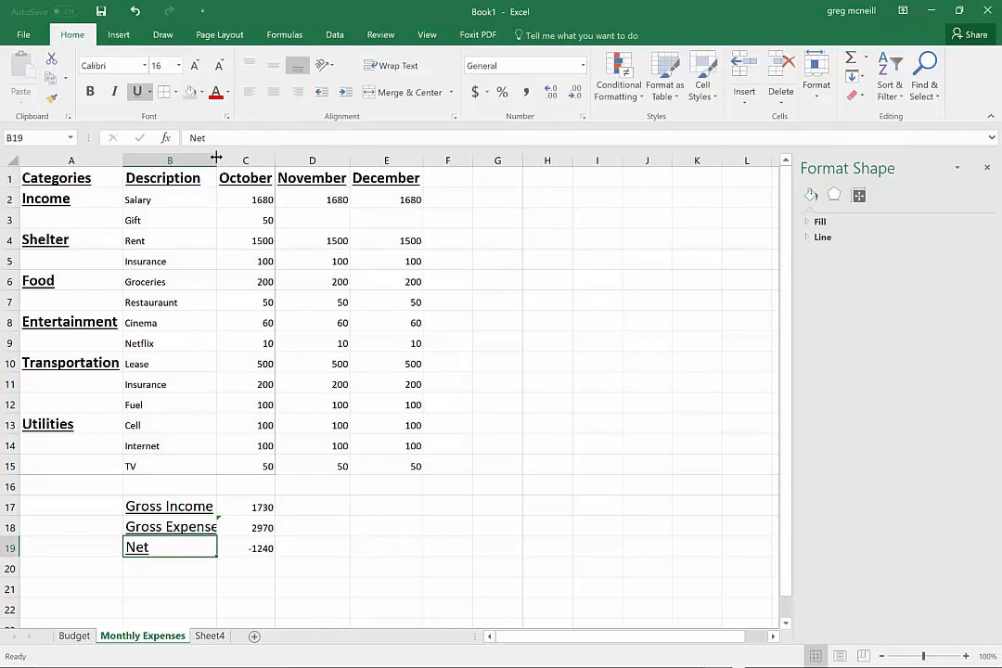
{"action": "double_click", "coordinate": [216, 160]}
{"action": "left_click", "coordinate": [317, 582]}
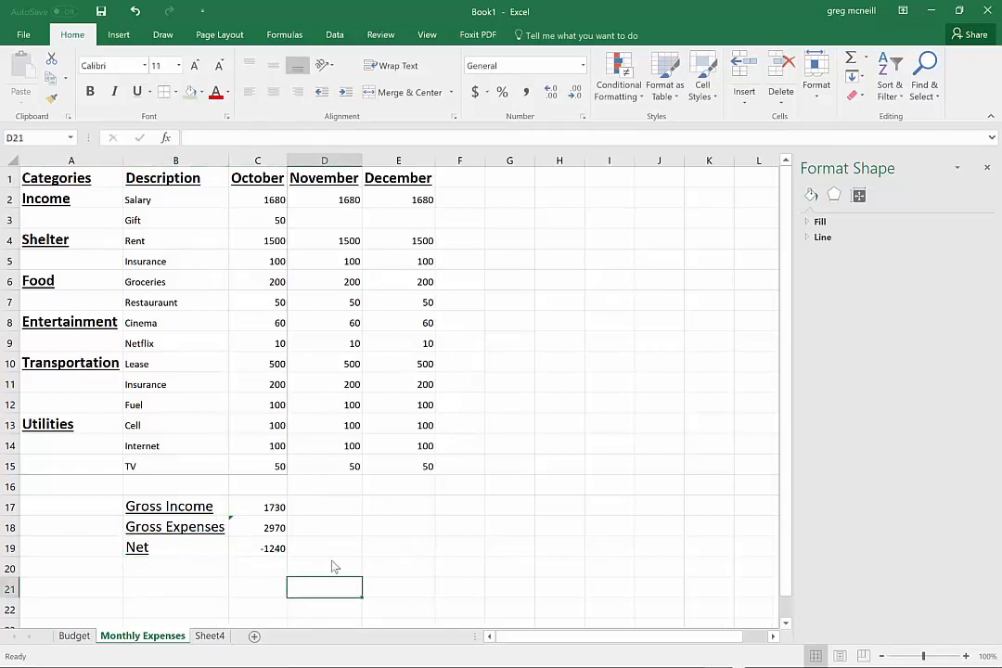
Fill the October summary formulas in C17:C19 across to December
{"action": "left_click", "coordinate": [276, 508]}
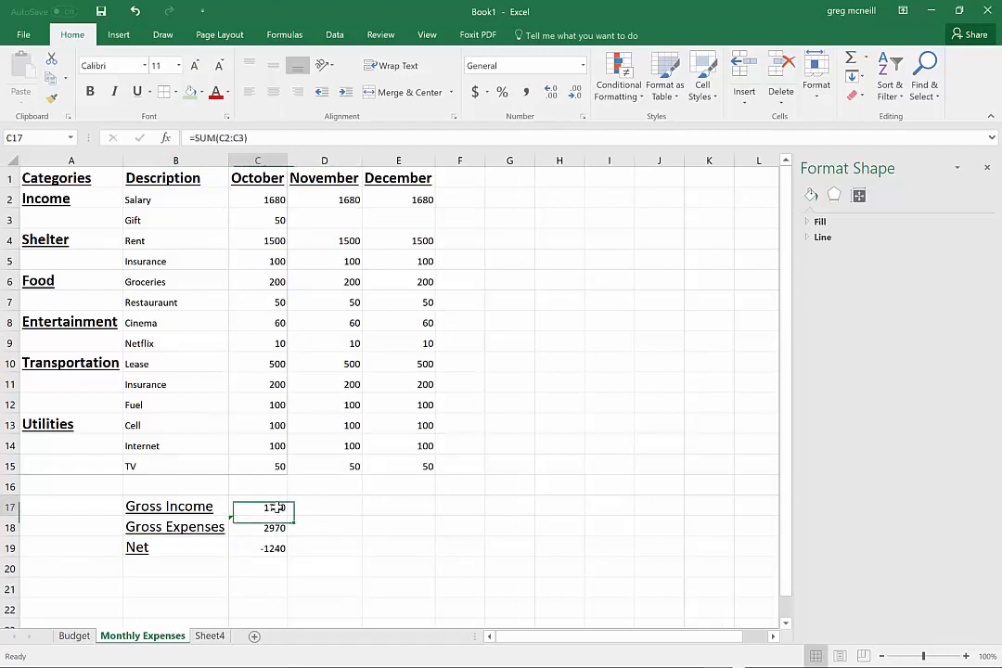
{"action": "left_click_drag", "start_coordinate": [275, 508], "coordinate": [421, 564]}
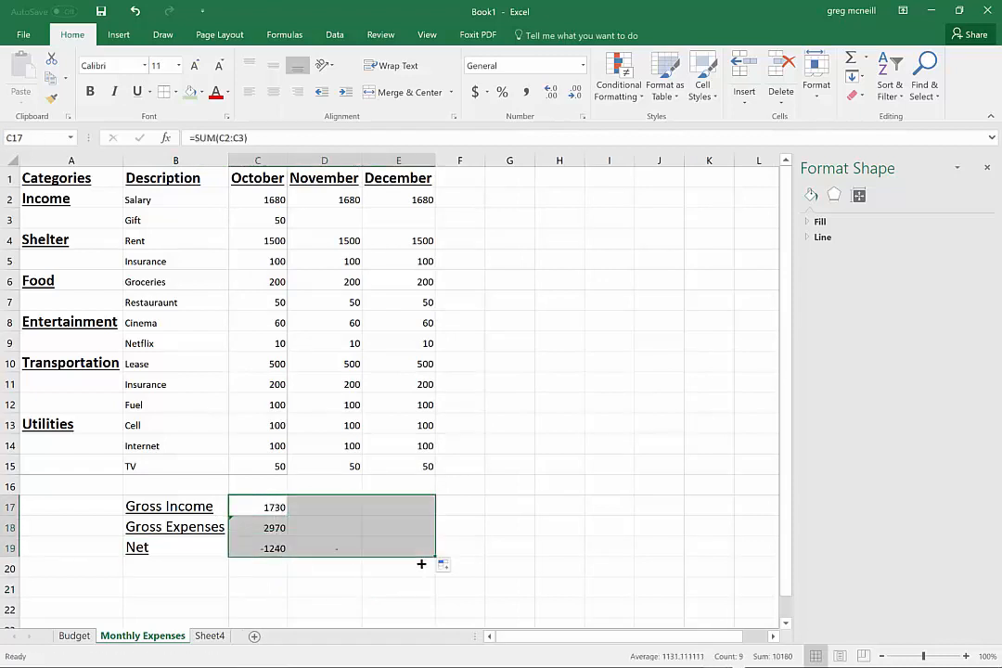
{"action": "left_click", "coordinate": [475, 525]}
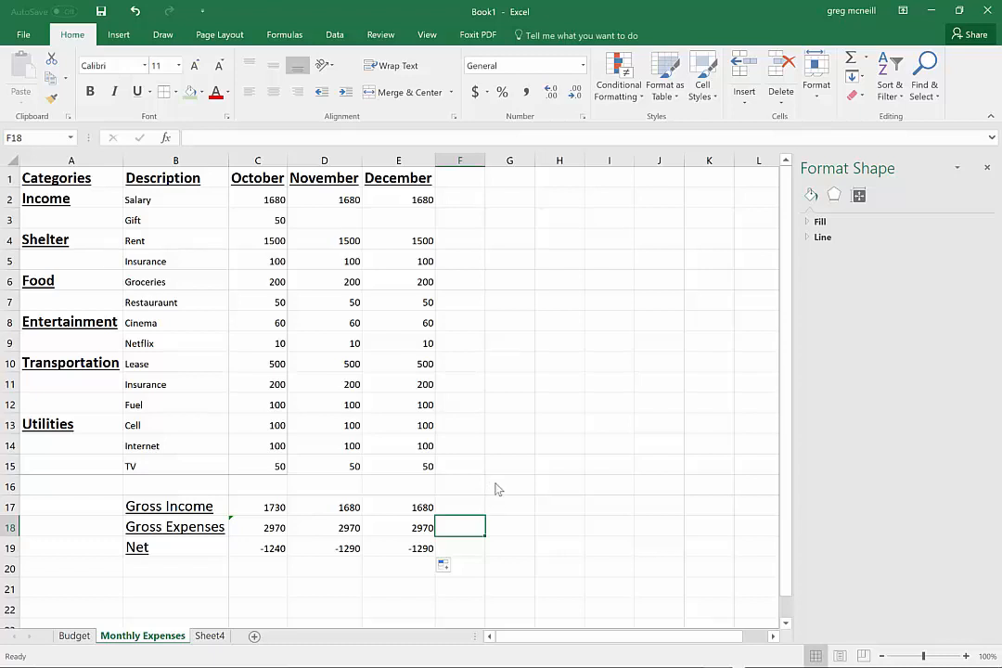
Check the Activity#2 instructions on the lesson page in the browser, return to Excel and inspect December's net formula in E19
{"action": "key", "text": "alt+Tab"}
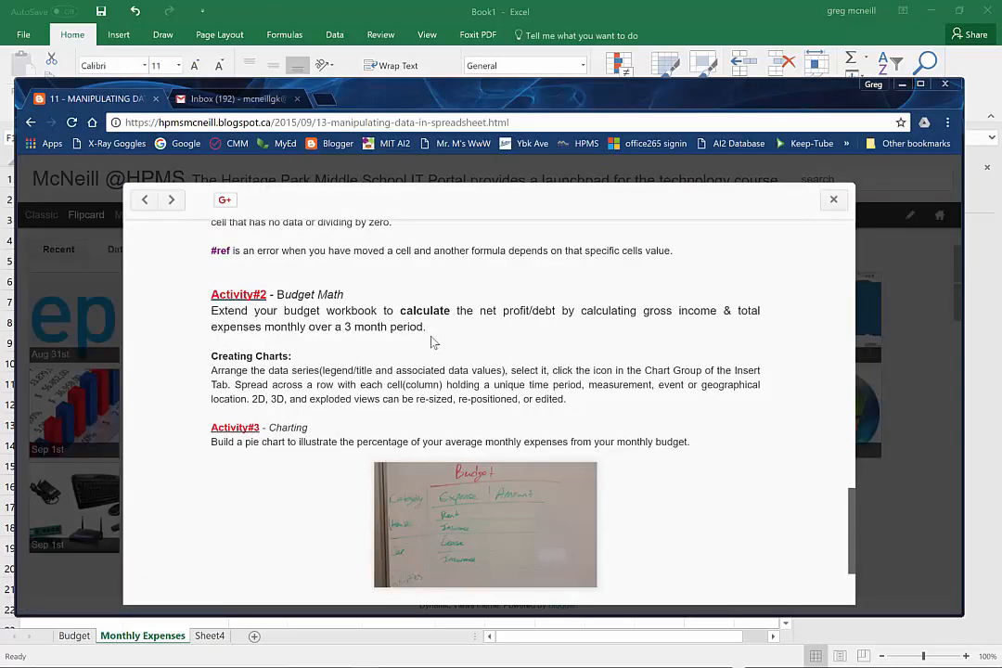
{"action": "key", "text": "alt+Tab"}
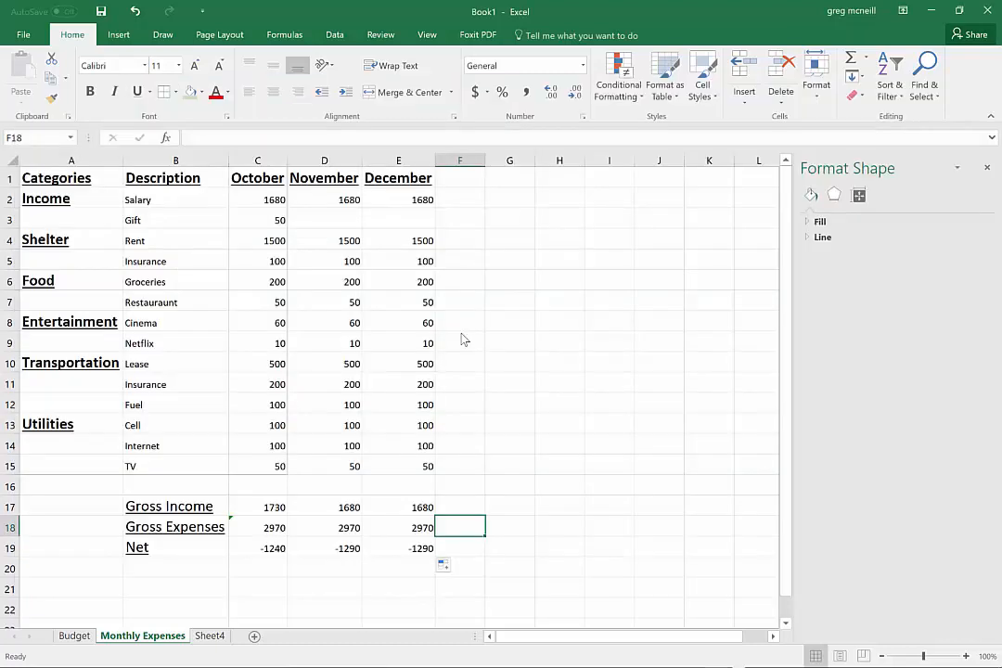
{"action": "left_click", "coordinate": [423, 554]}
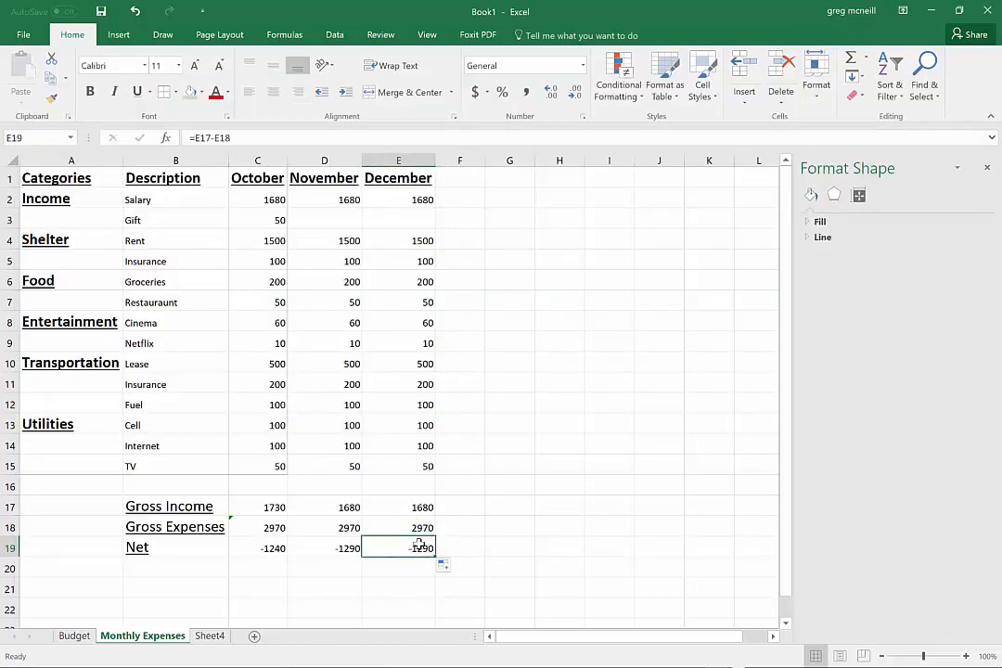
Apply a light gold fill to the budget table in A1:E15
{"action": "left_click_drag", "start_coordinate": [425, 464], "coordinate": [246, 202]}
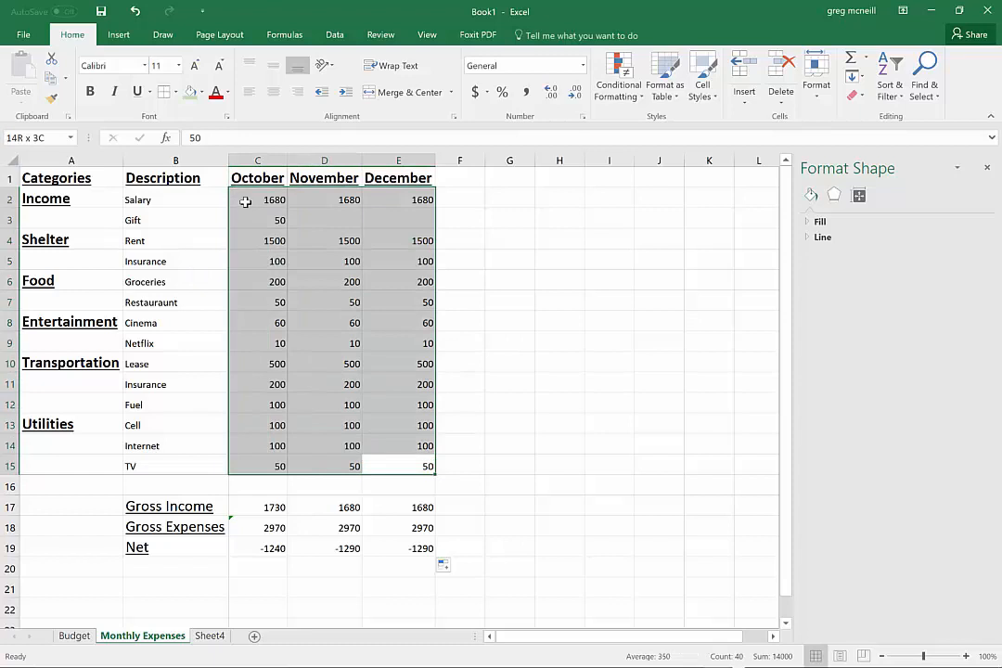
{"action": "left_click_drag", "start_coordinate": [246, 202], "coordinate": [91, 163]}
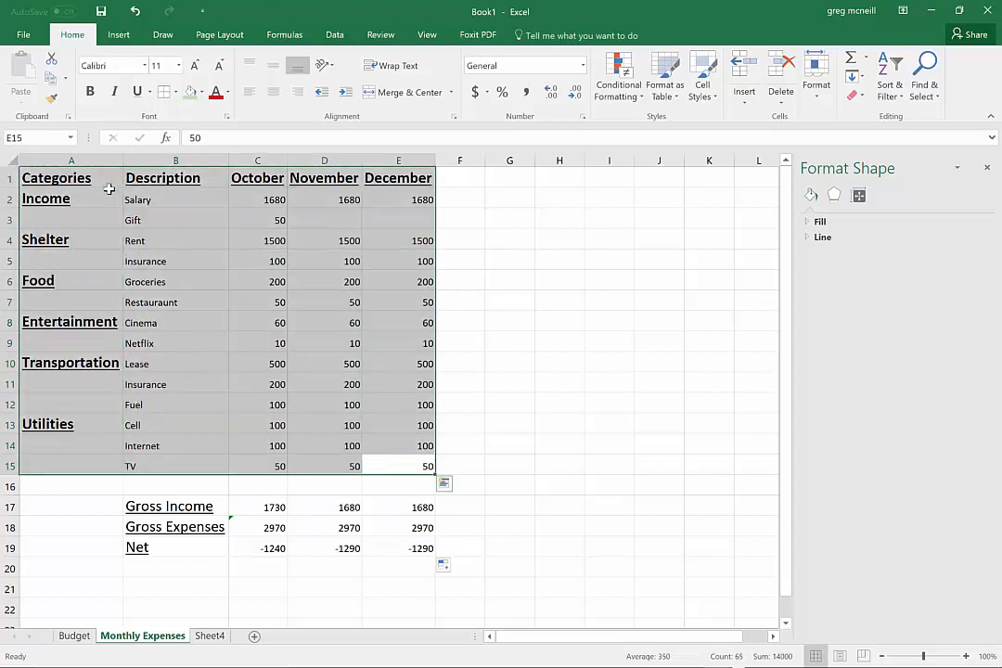
{"action": "left_click", "coordinate": [202, 93]}
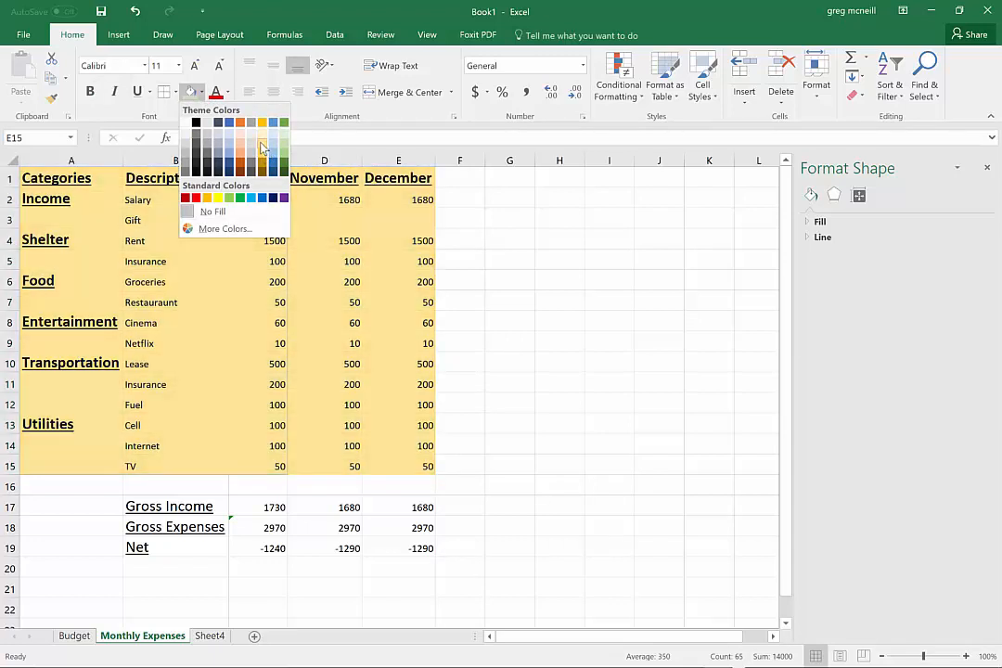
{"action": "left_click", "coordinate": [262, 148]}
Add inside borders to the budget table in A1:E15
{"action": "key", "text": "ctrl+1"}
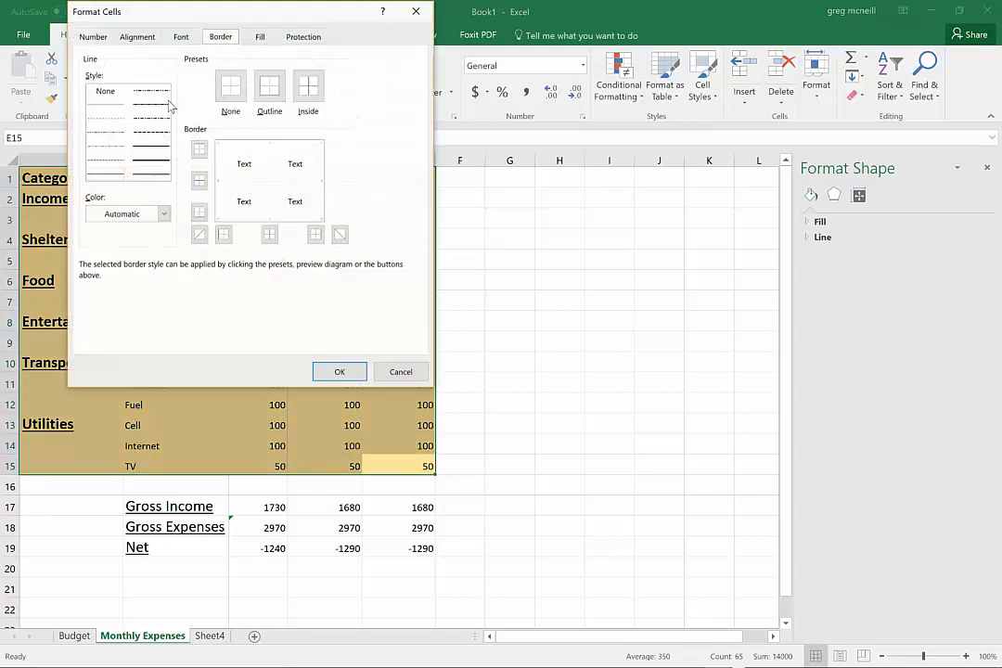
{"action": "left_click", "coordinate": [308, 87]}
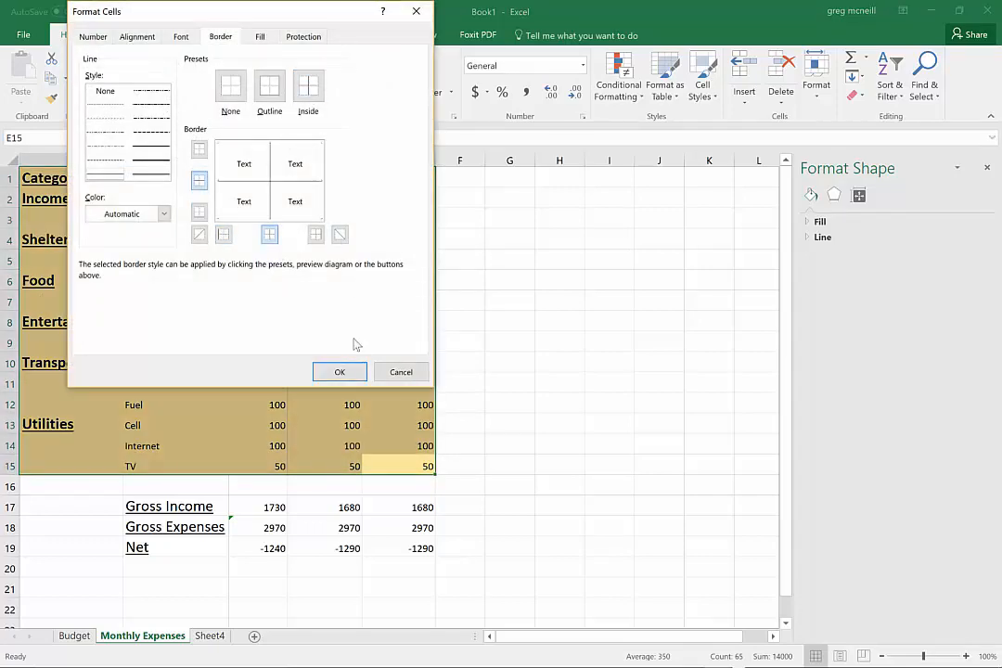
{"action": "left_click", "coordinate": [339, 371]}
{"action": "left_click", "coordinate": [472, 428]}
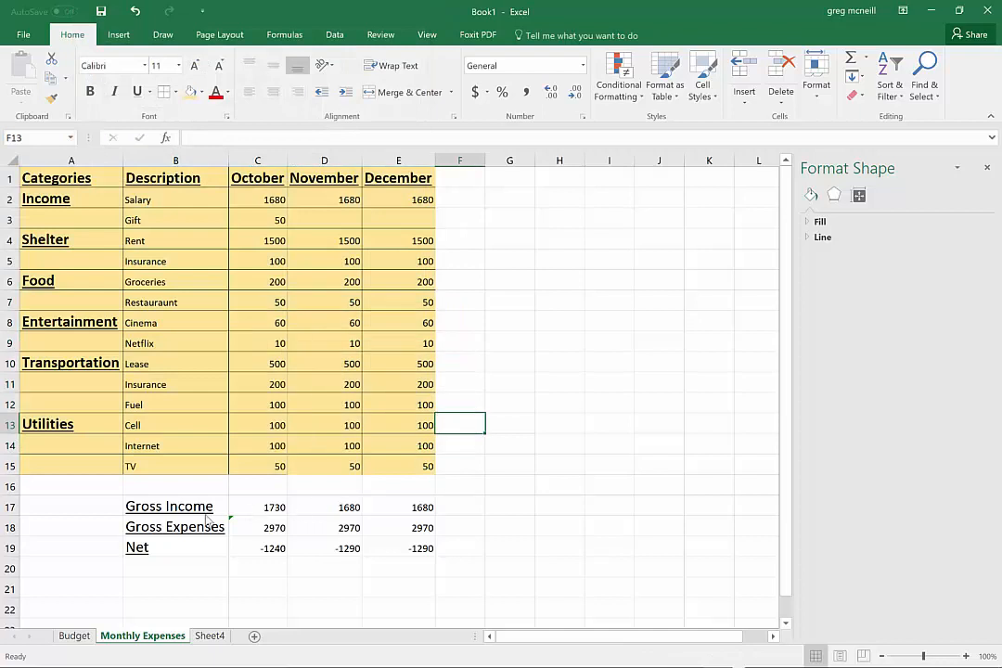
Apply All Borders to the summary block in B17:E19
{"action": "left_click_drag", "start_coordinate": [169, 507], "coordinate": [420, 549]}
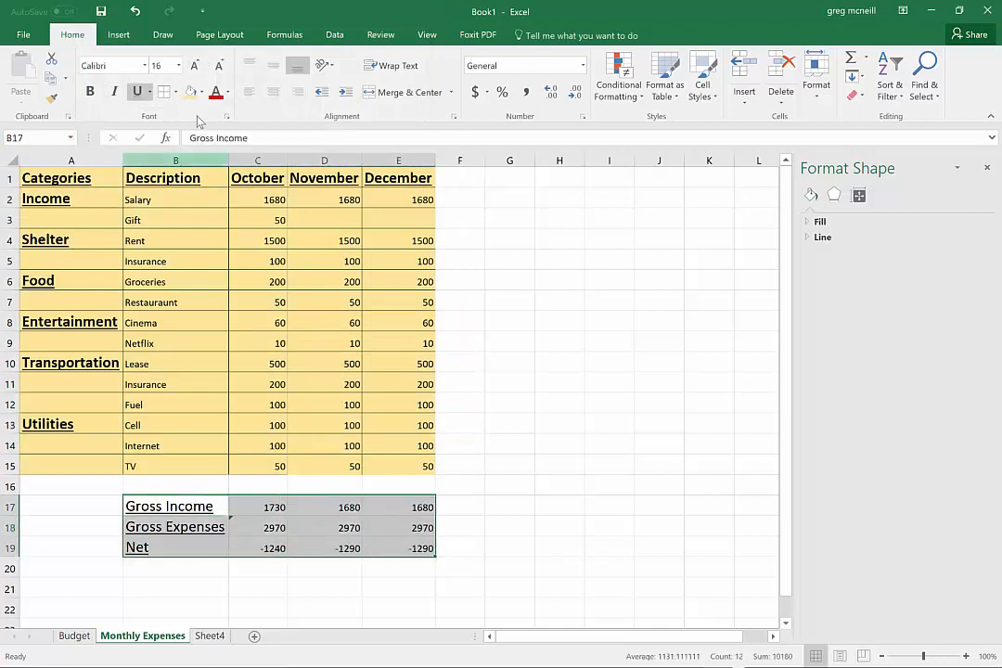
{"action": "left_click", "coordinate": [175, 92]}
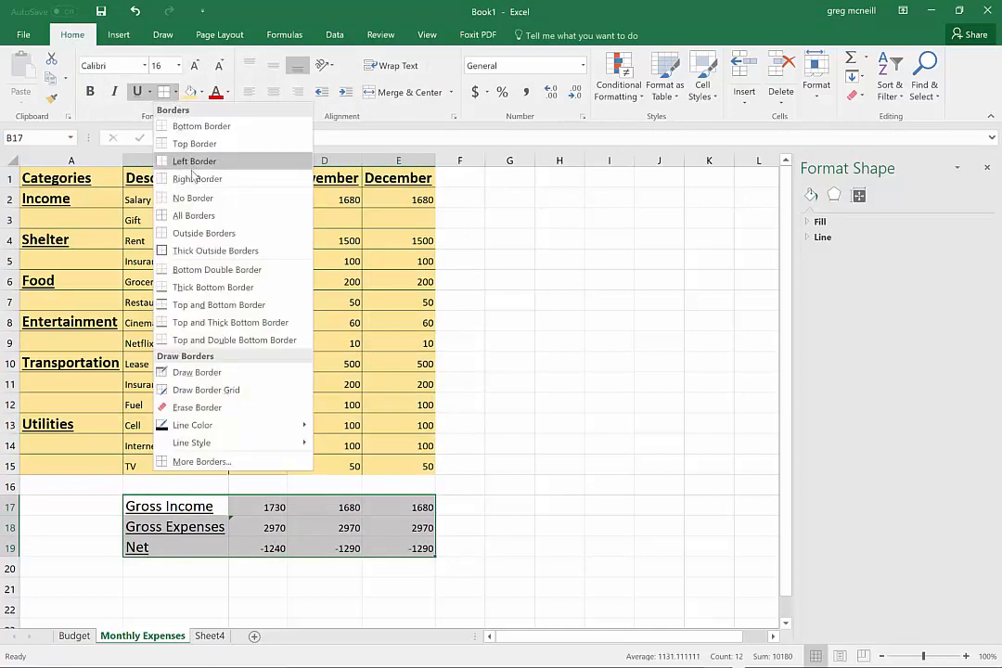
{"action": "left_click", "coordinate": [190, 216]}
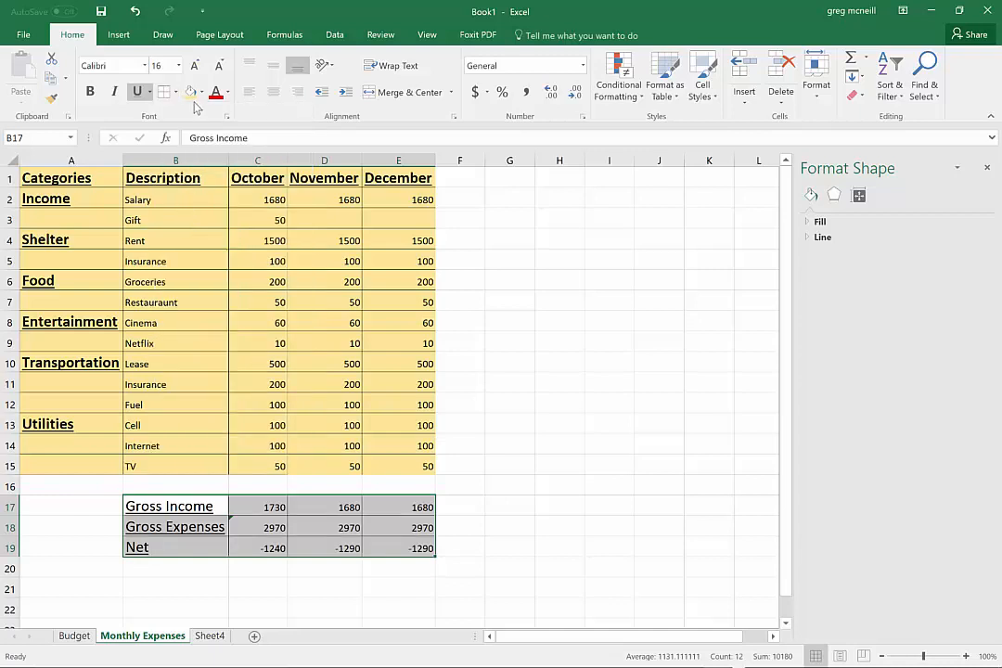
Apply a light green fill to the summary block in B17:E19
{"action": "left_click", "coordinate": [201, 92]}
{"action": "left_click", "coordinate": [286, 155]}
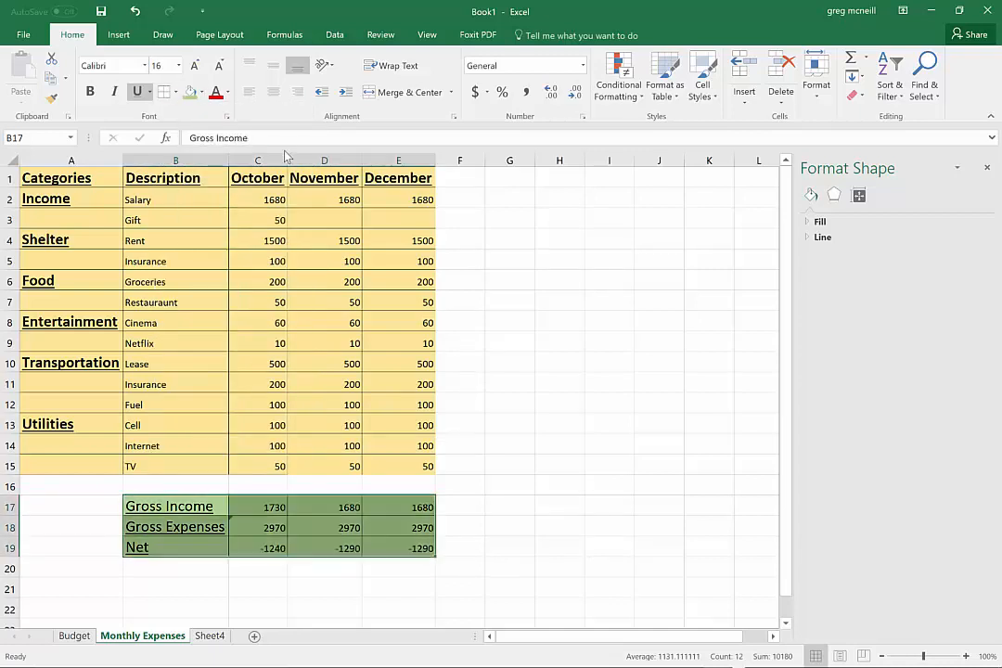
{"action": "left_click", "coordinate": [545, 319]}
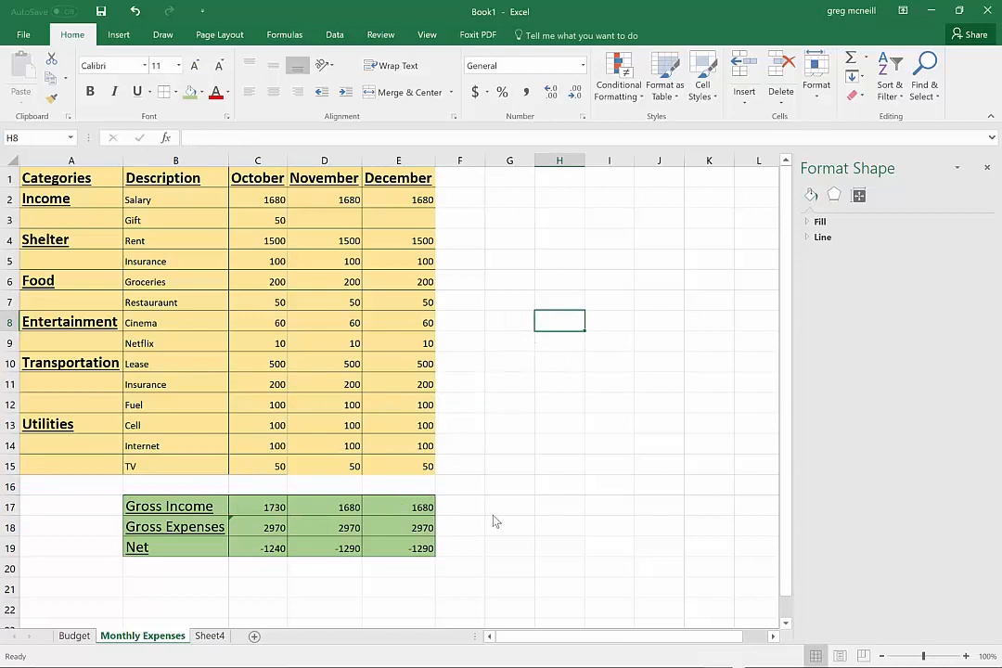
Read the Activity#3 charting instructions on the lesson page in the browser and return to Excel
{"action": "key", "text": "alt+Tab"}
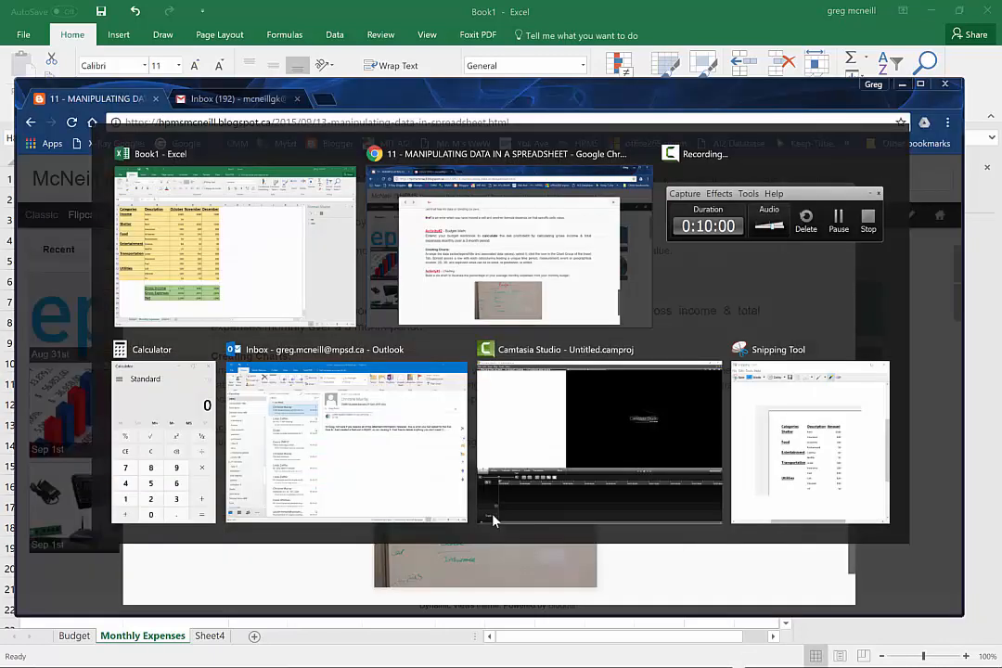
{"action": "scroll", "coordinate": [321, 367], "scroll_direction": "down", "scroll_amount": 1}
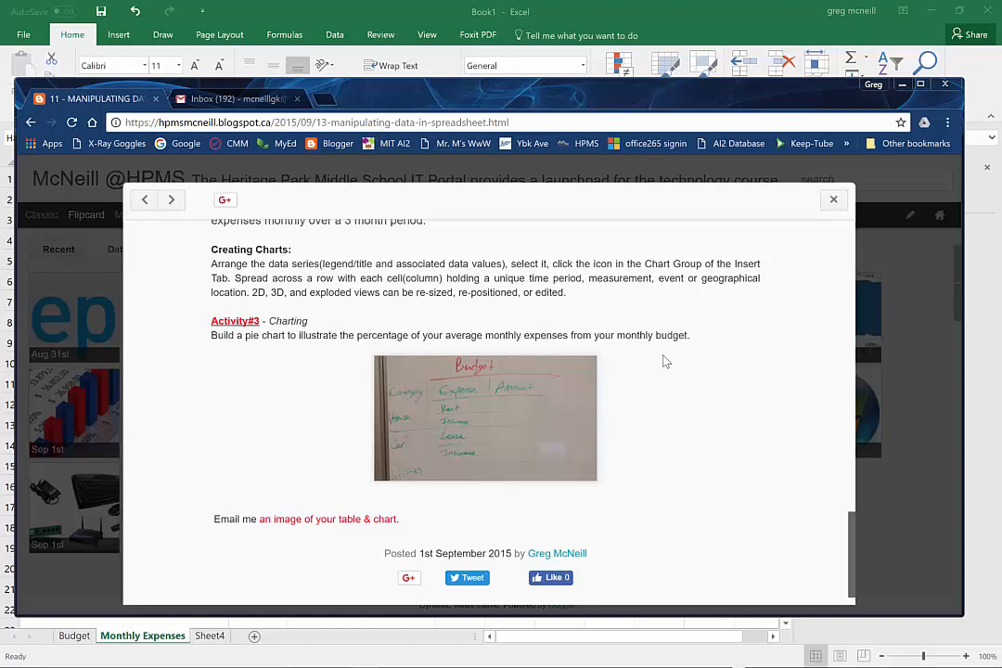
{"action": "key", "text": "alt+Tab"}
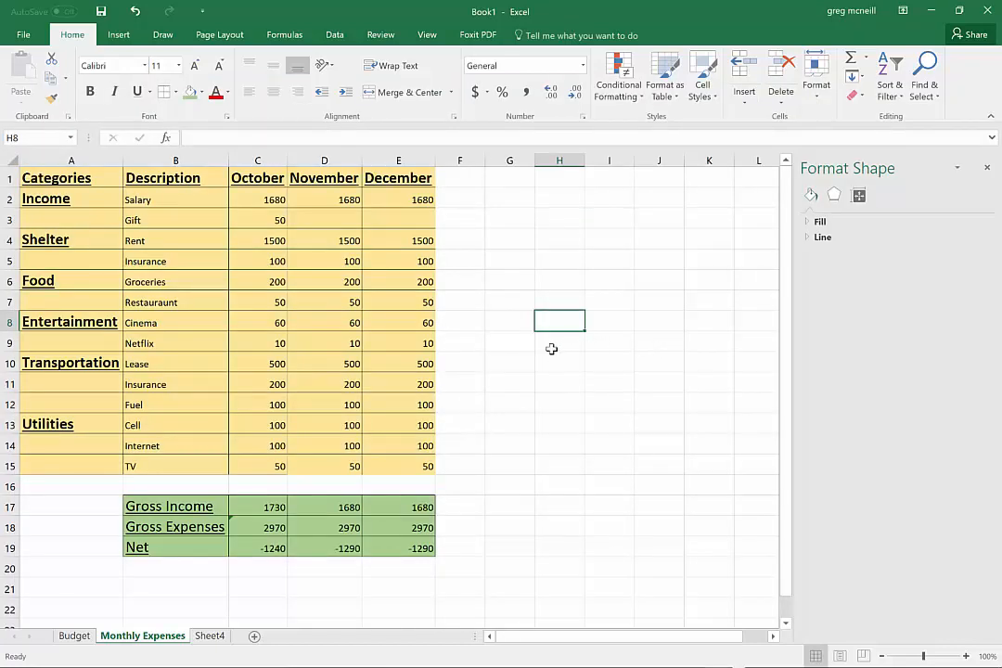
Enter the header "Average" in F1 and autofit column F to its text
{"action": "left_click", "coordinate": [471, 179]}
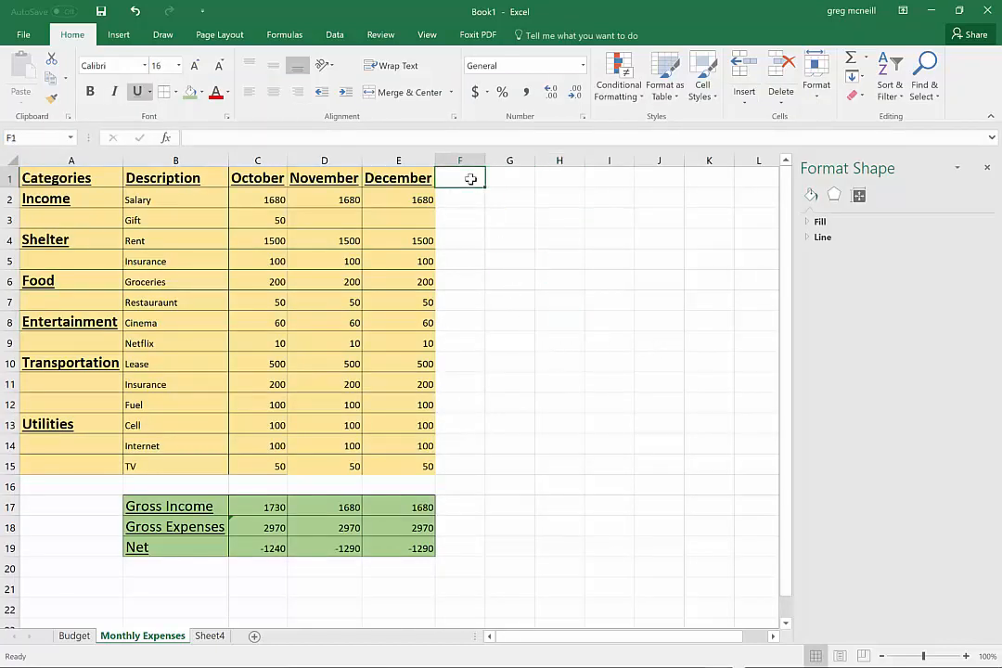
{"action": "type", "text": "Average"}
{"action": "key", "text": "Return"}
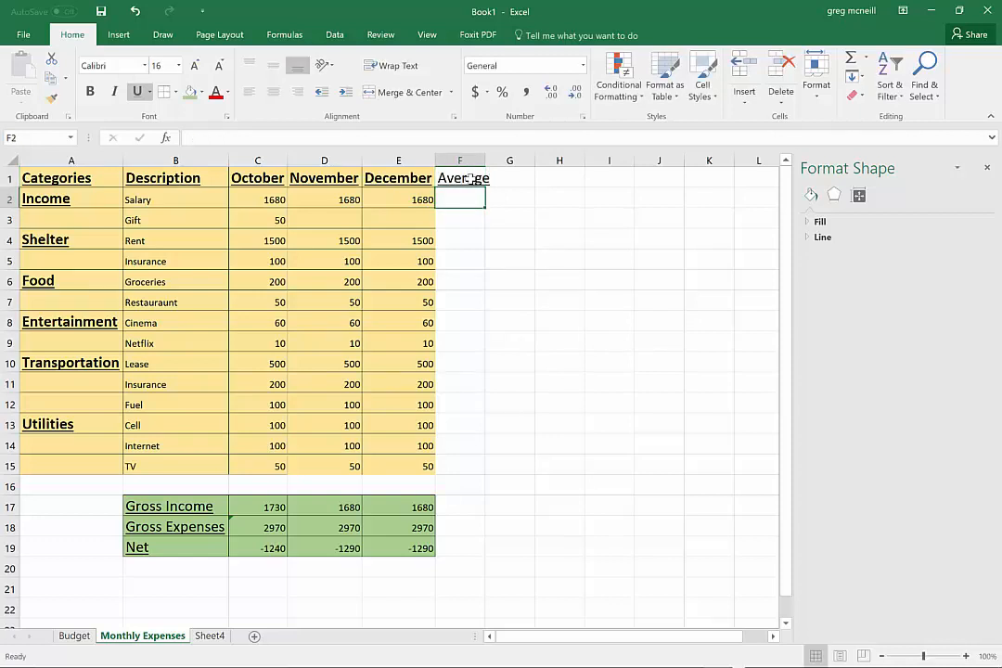
{"action": "left_click", "coordinate": [470, 180]}
{"action": "double_click", "coordinate": [485, 161]}
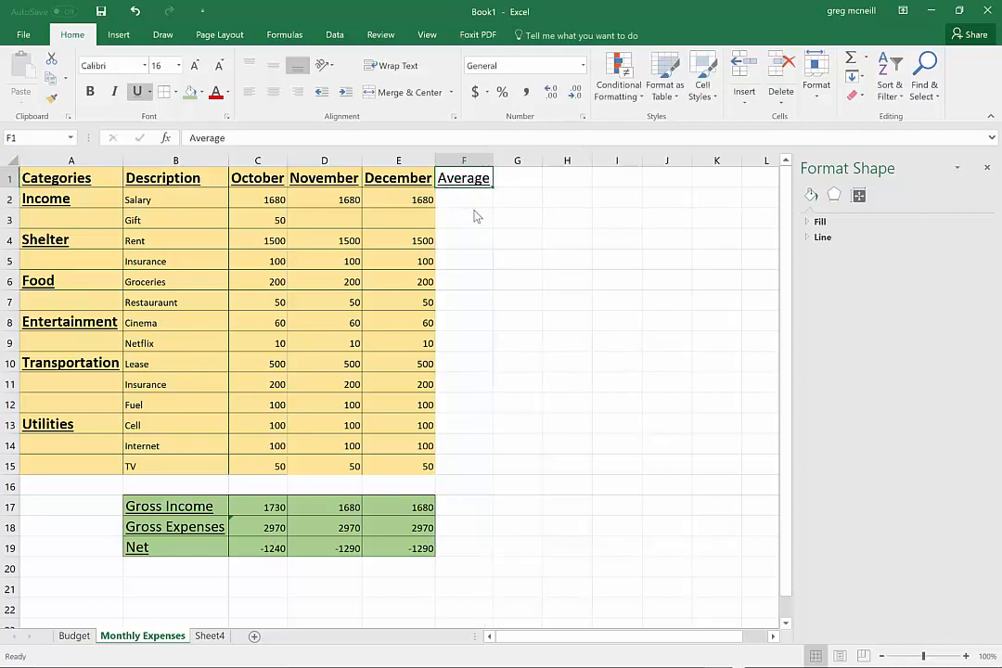
Average October to December in F2 with =AVERAGE(C2:E2) and fill the formula down to F15
{"action": "left_click", "coordinate": [478, 197]}
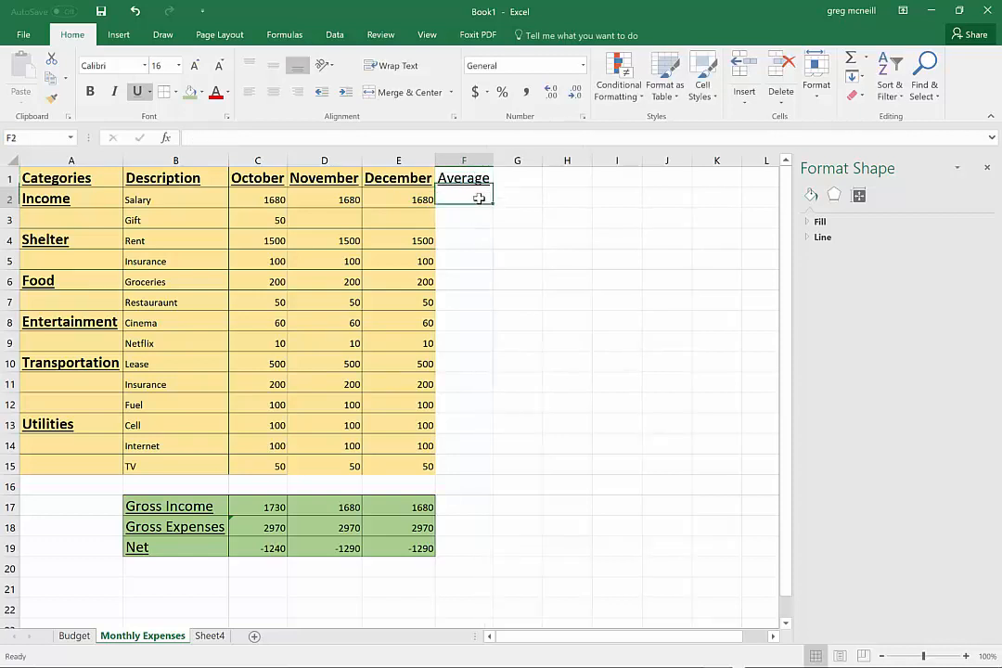
{"action": "left_click", "coordinate": [865, 58]}
{"action": "left_click", "coordinate": [874, 94]}
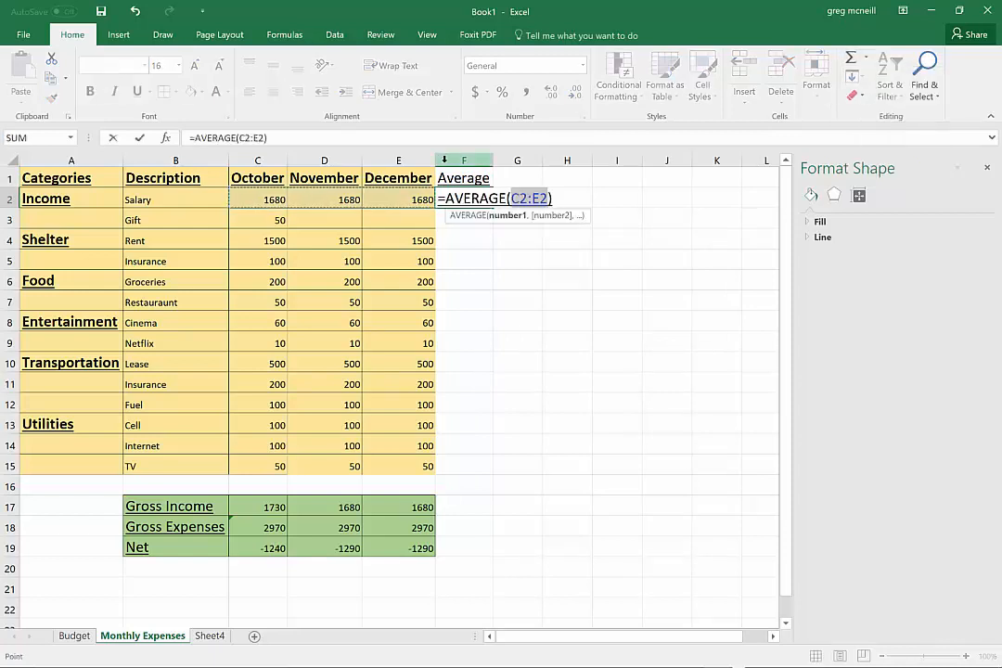
{"action": "key", "text": "Return"}
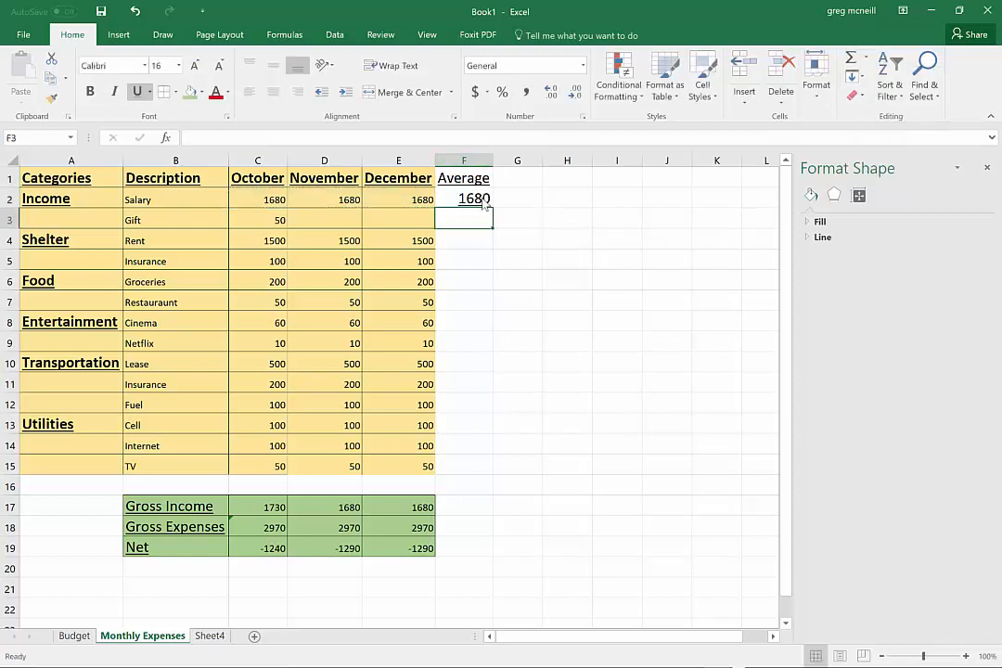
{"action": "left_click", "coordinate": [487, 201]}
{"action": "left_click_drag", "start_coordinate": [493, 210], "coordinate": [491, 469]}
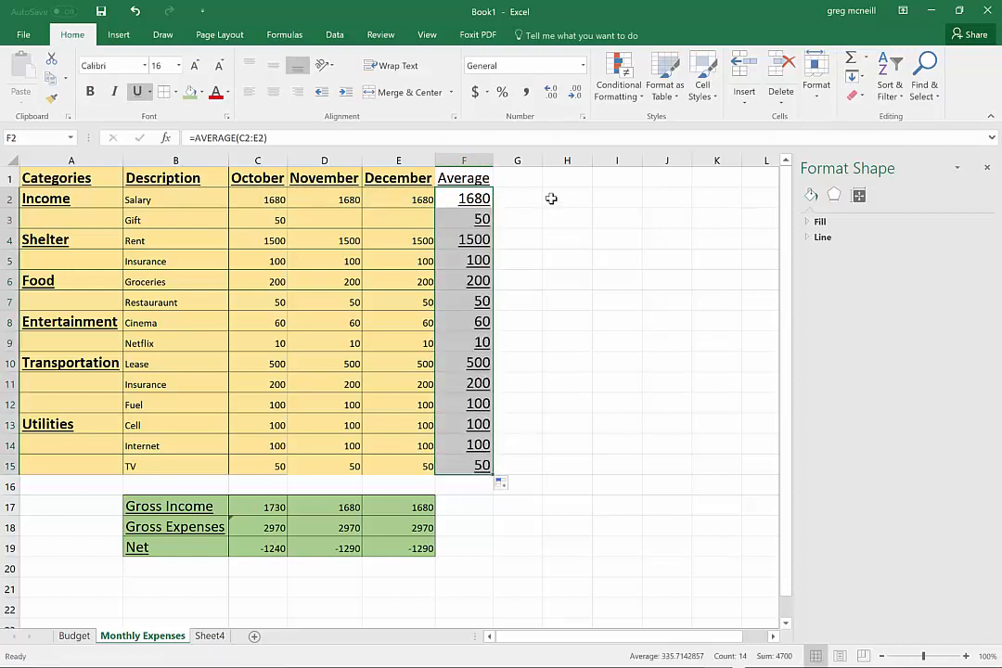
Format the averages in F2:F15 as centered with font size 14 and a light green fill
{"action": "left_click", "coordinate": [275, 94]}
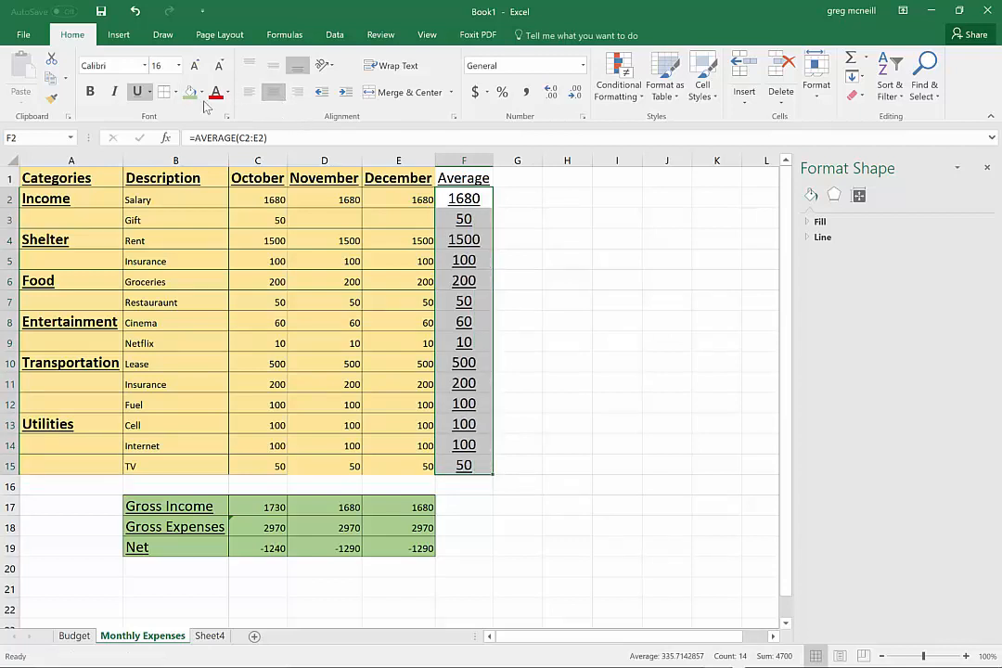
{"action": "left_click", "coordinate": [219, 67]}
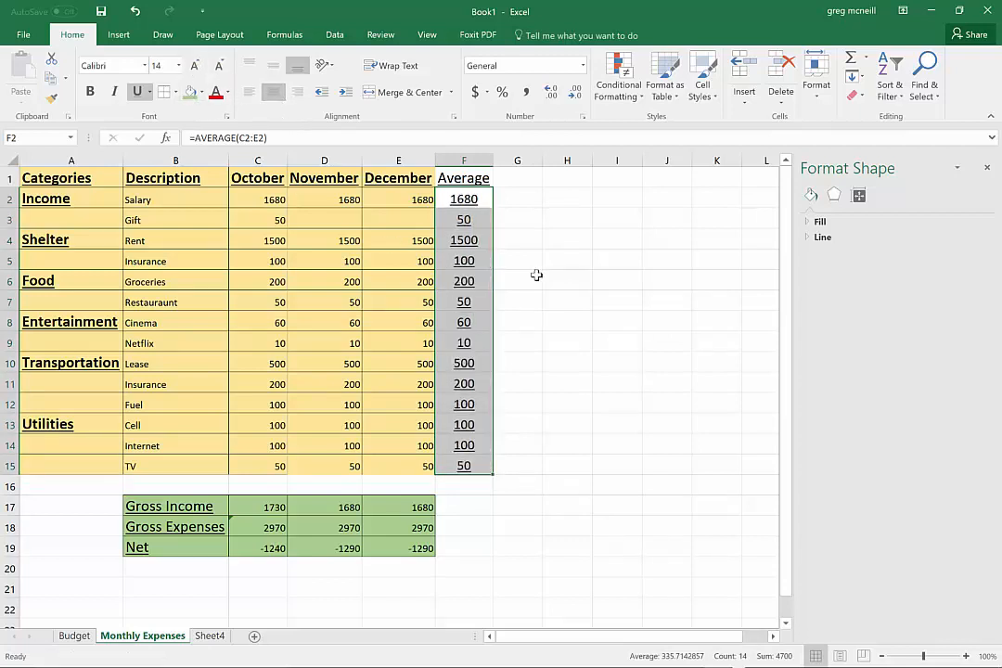
{"action": "left_click", "coordinate": [190, 94]}
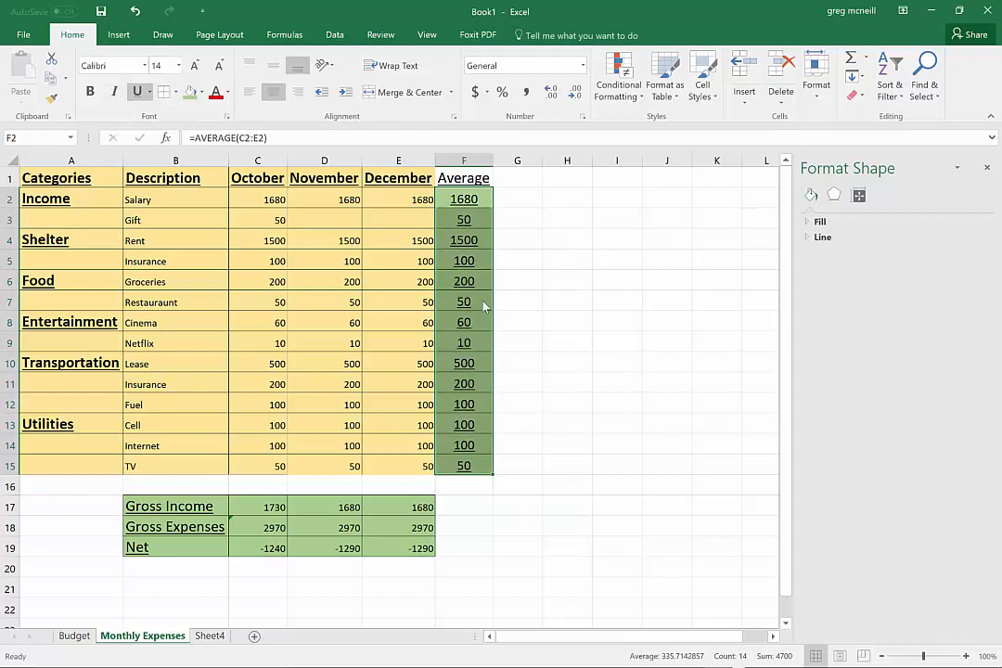
Make the Average header in F1 bold and give it the same light green fill
{"action": "left_click", "coordinate": [461, 179]}
{"action": "left_click", "coordinate": [90, 91]}
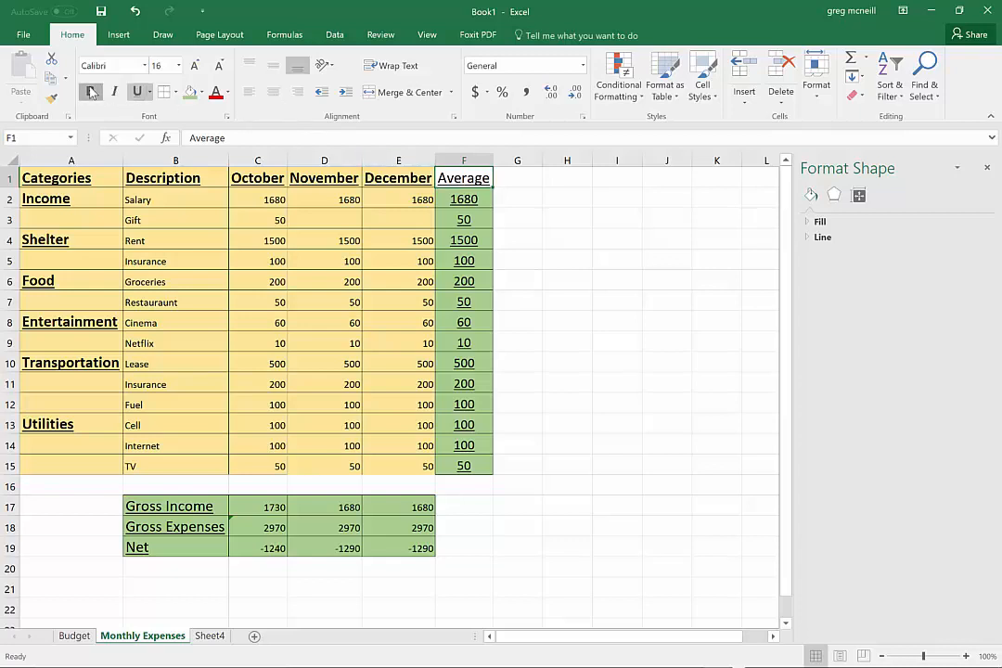
{"action": "left_click", "coordinate": [560, 279]}
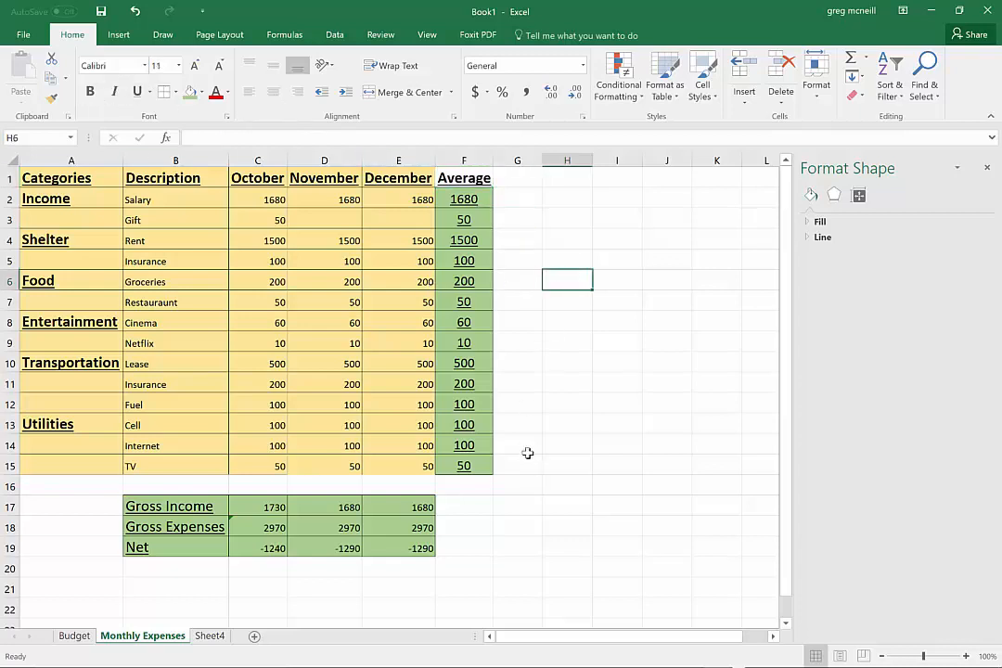
{"action": "left_click", "coordinate": [464, 176]}
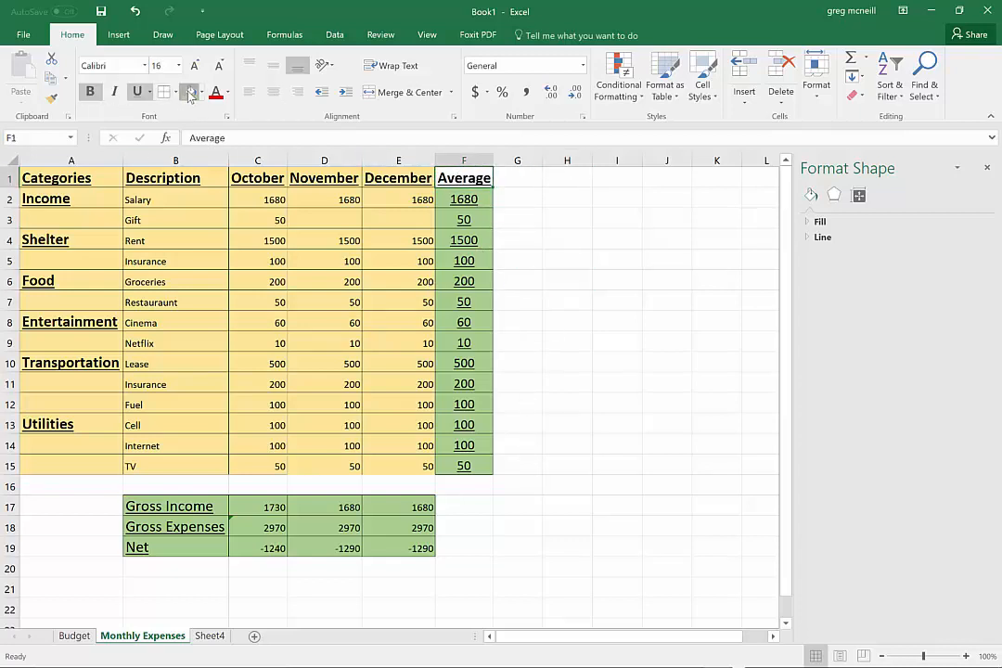
{"action": "left_click", "coordinate": [591, 323]}
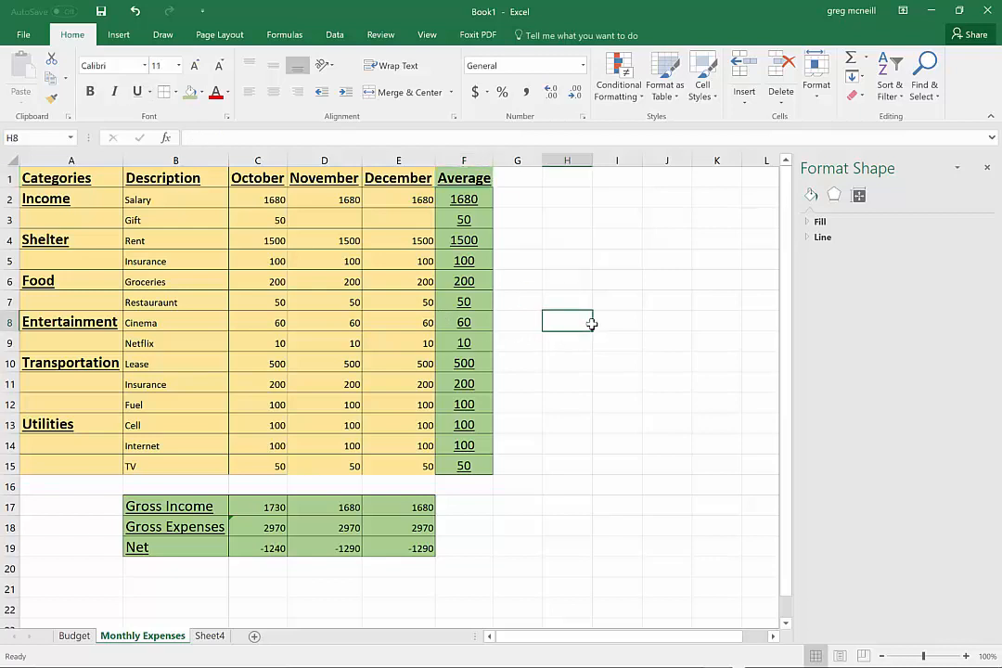
Recheck Activity#3 in the browser, return to Excel and place a 2-D pie chart of B4:B15 and F4:F15 beside the budget table
{"action": "key", "text": "alt+Tab"}
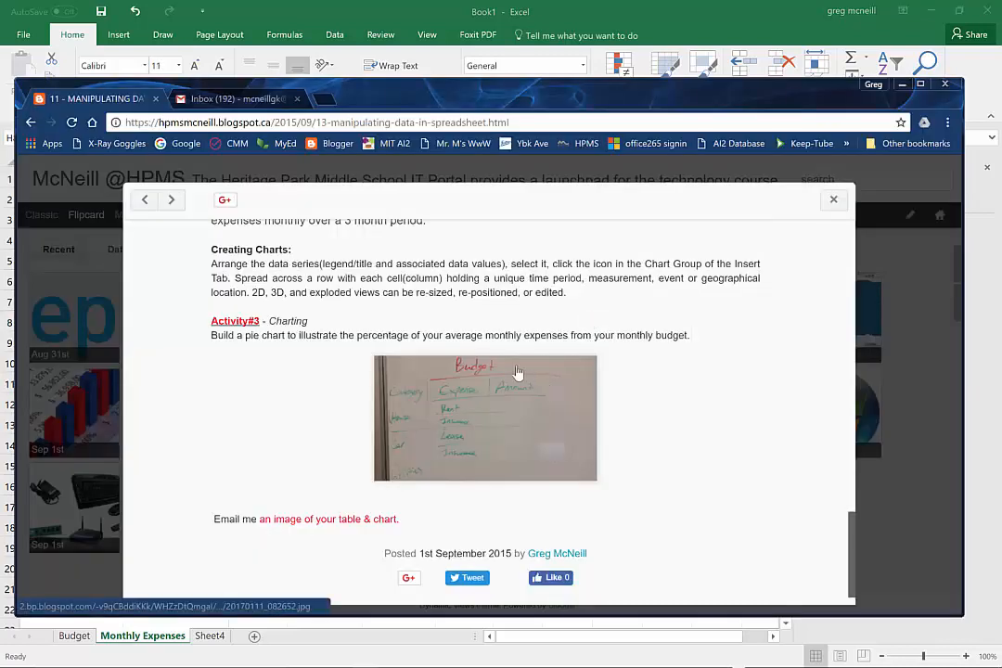
{"action": "key", "text": "alt+Tab"}
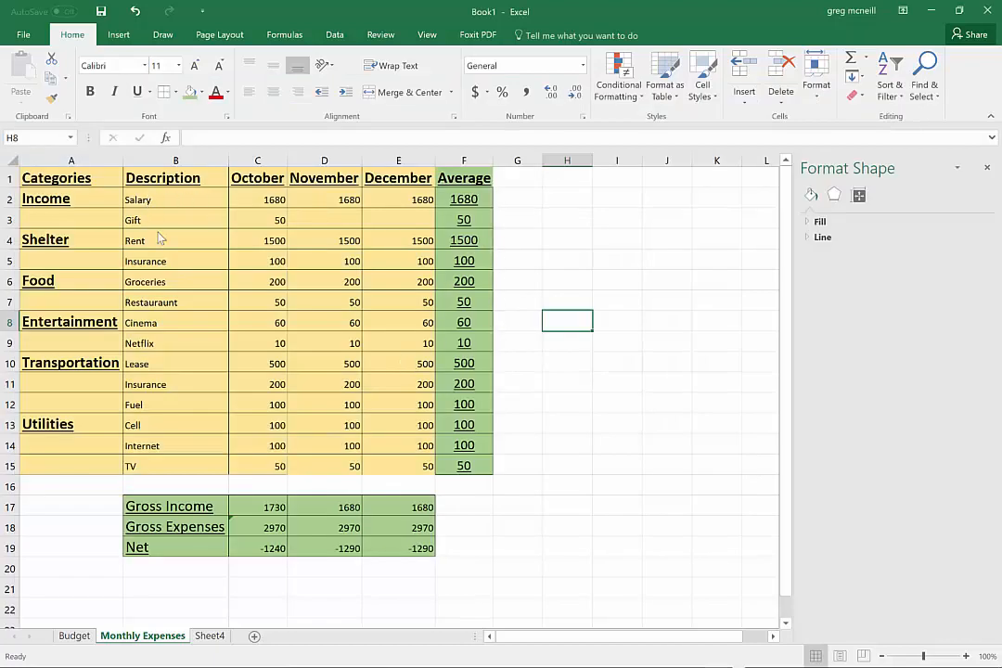
{"action": "left_click_drag", "start_coordinate": [159, 246], "coordinate": [162, 469]}
{"action": "left_click_drag", "start_coordinate": [463, 241], "coordinate": [464, 464]}
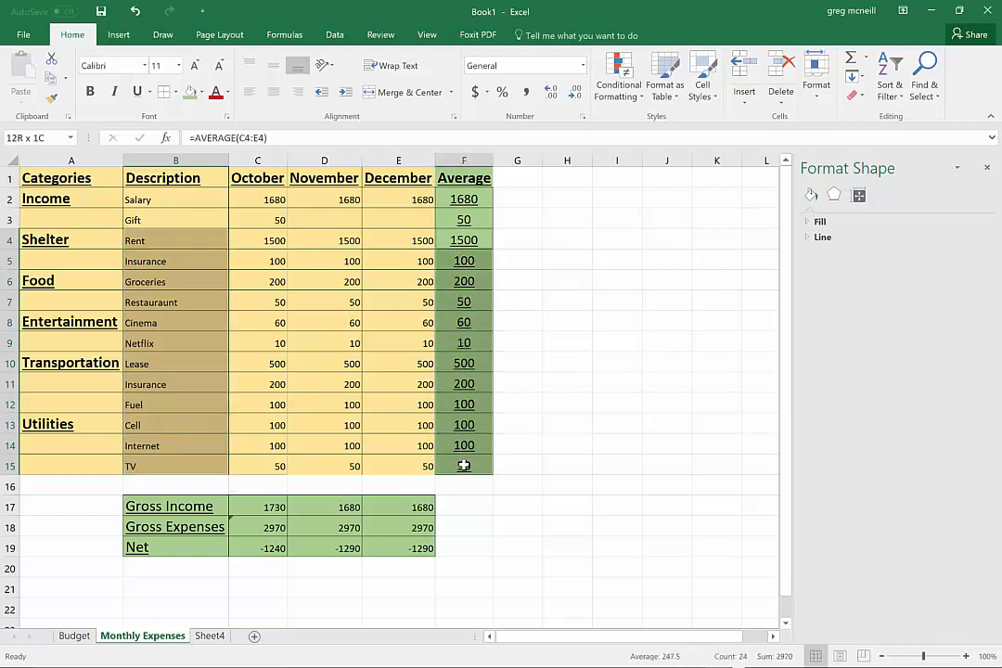
{"action": "left_click", "coordinate": [120, 35]}
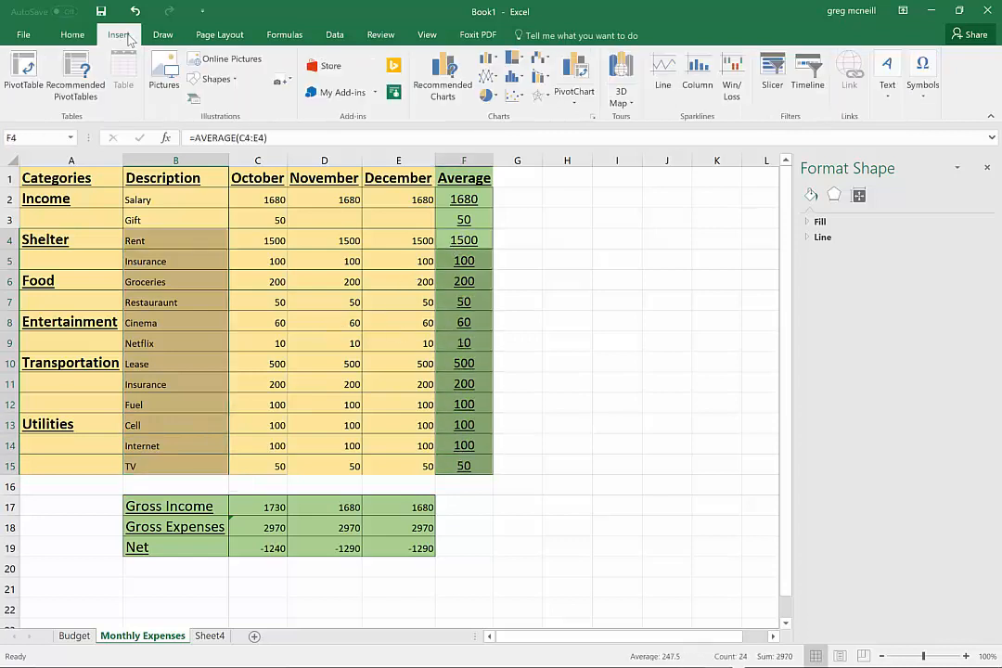
{"action": "left_click", "coordinate": [486, 95]}
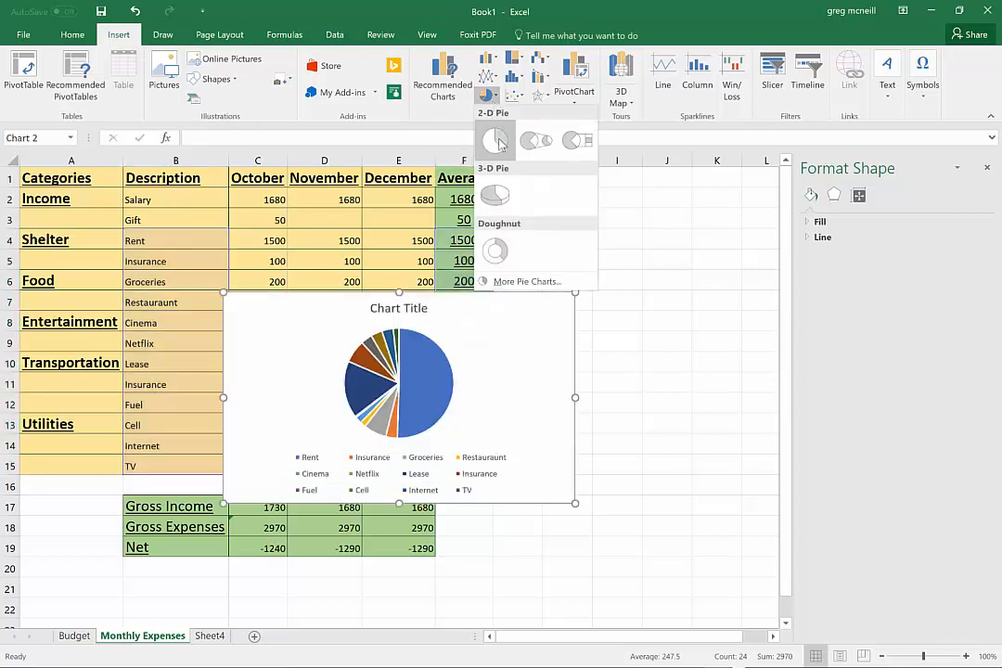
{"action": "left_click", "coordinate": [499, 141]}
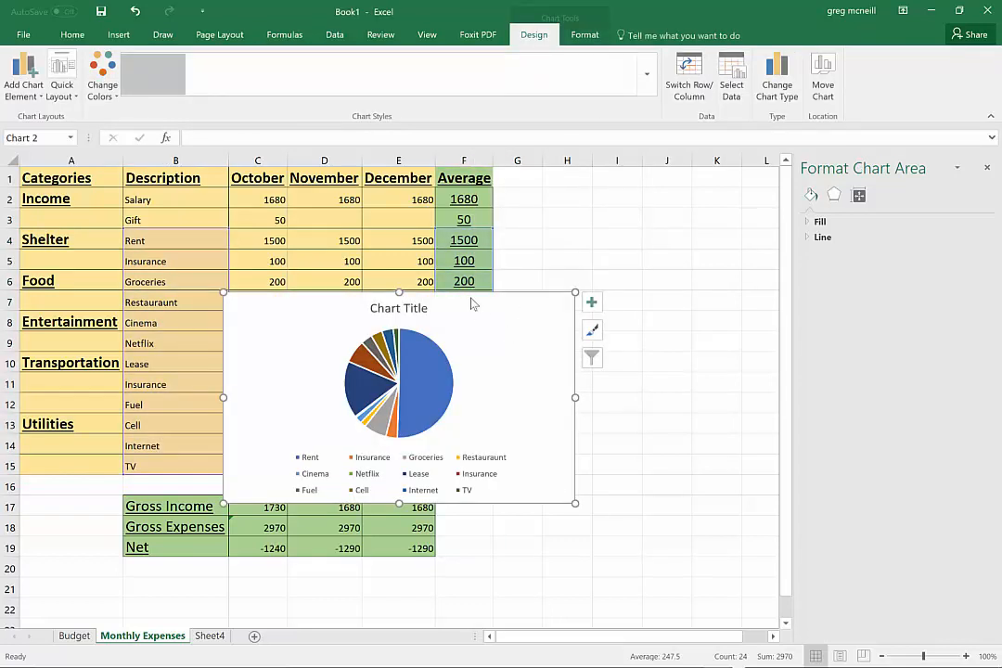
{"action": "left_click_drag", "start_coordinate": [476, 306], "coordinate": [761, 272]}
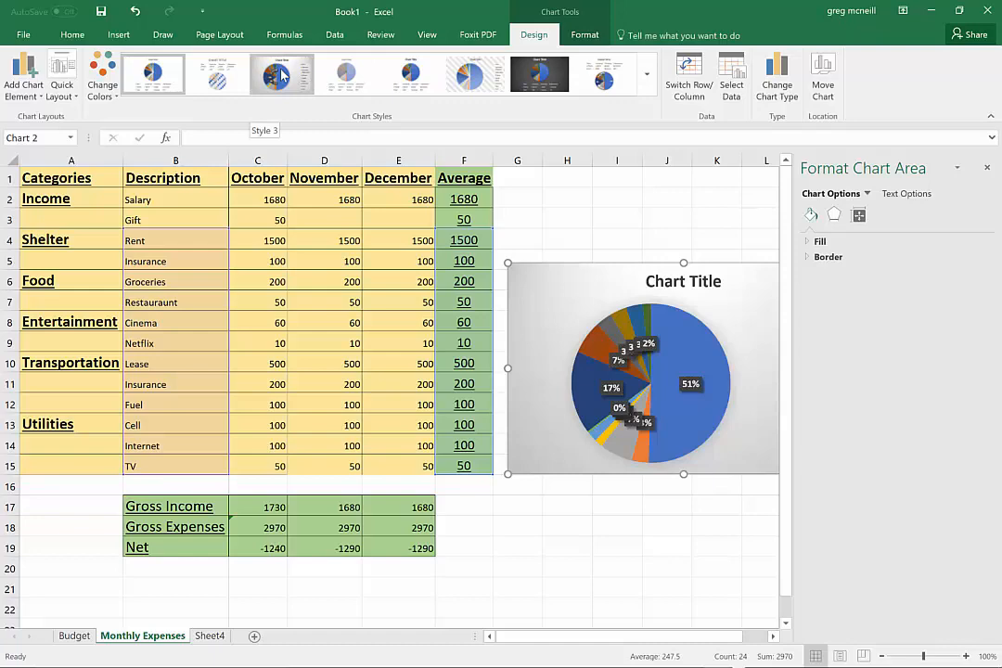
Review the charting task in the browser again, return to Excel and apply Style 3 to the pie chart
{"action": "key", "text": "alt+Tab"}
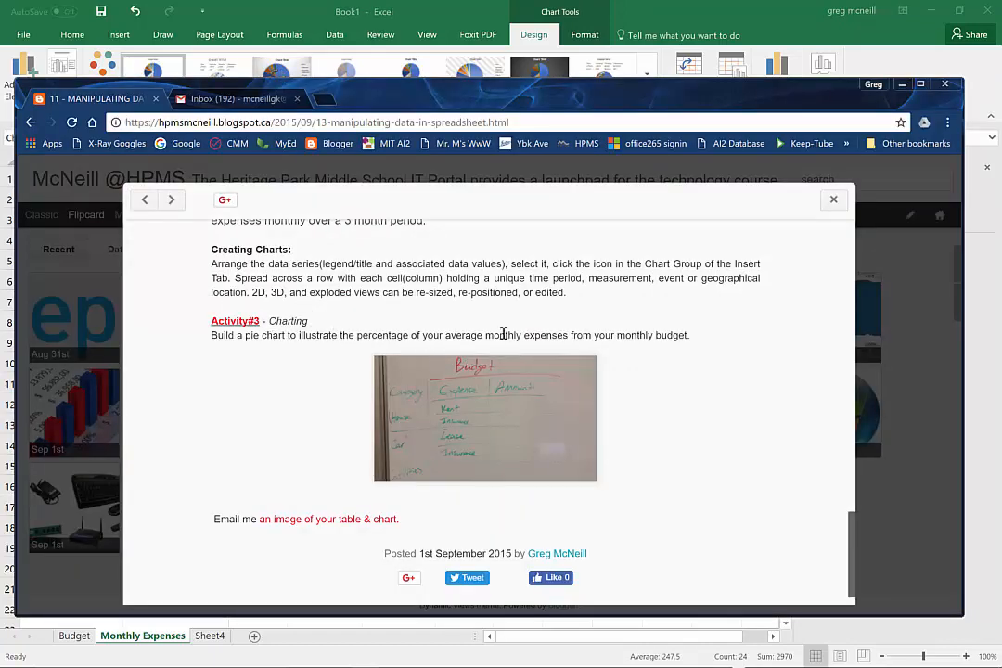
{"action": "key", "text": "alt+Tab"}
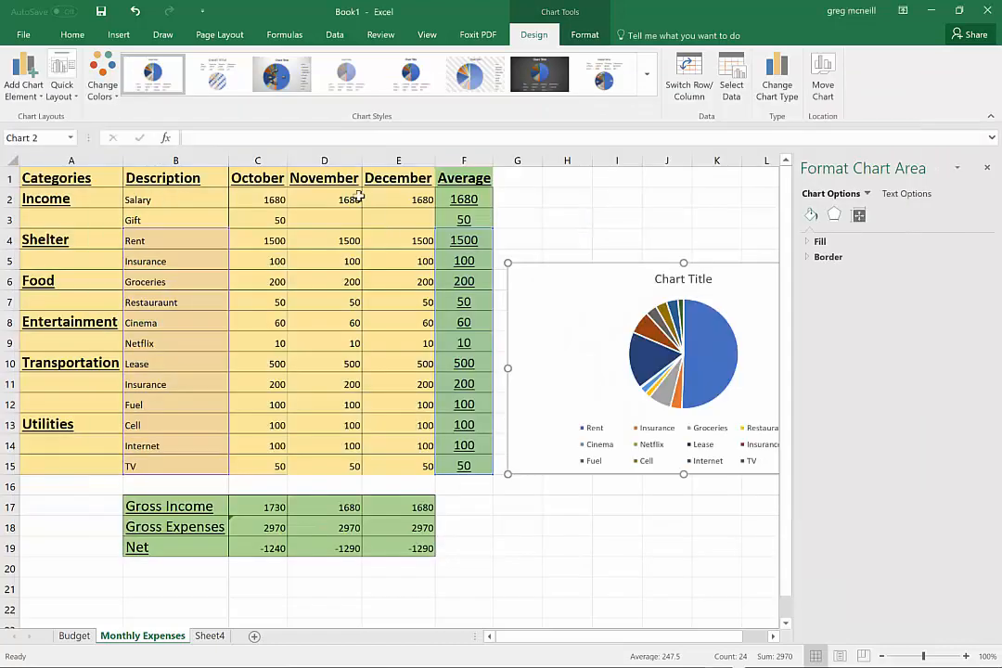
{"action": "left_click", "coordinate": [271, 79]}
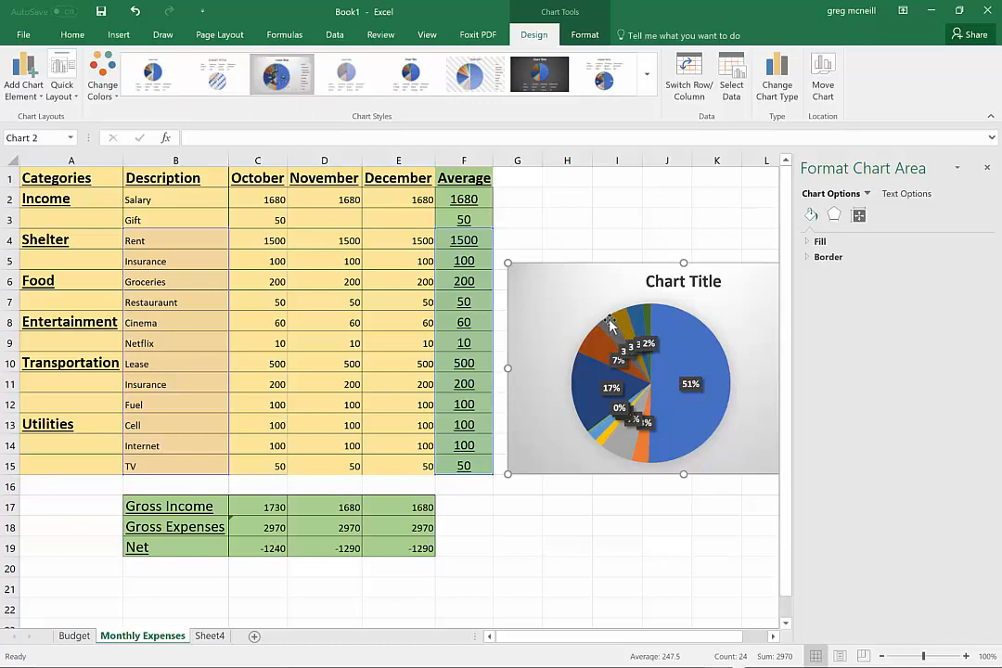
{"action": "mouse_move", "coordinate": [611, 323]}
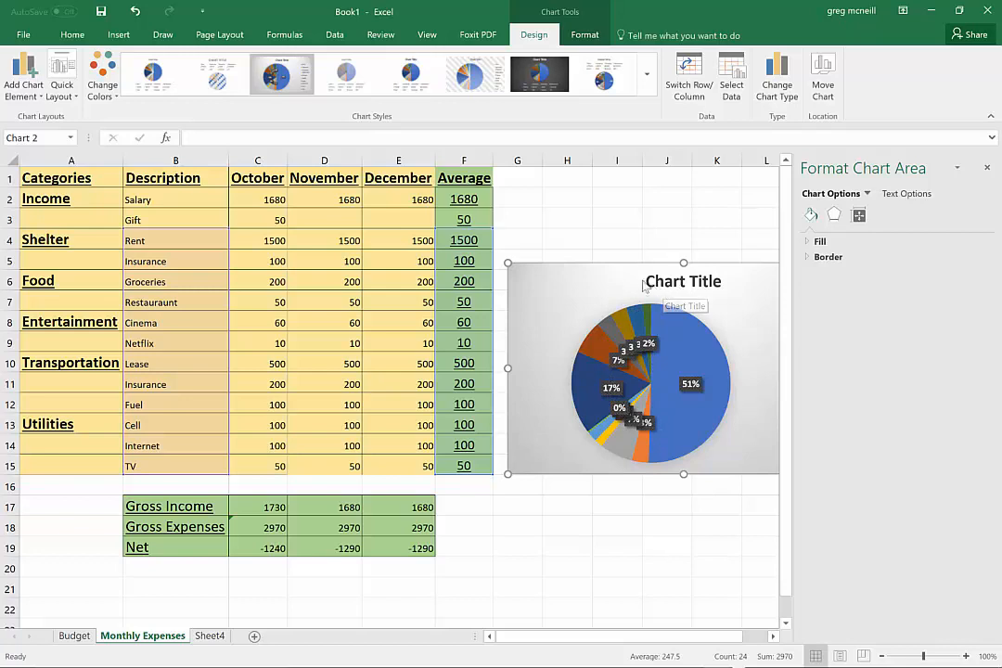
Replace the pie chart's title with "Monthly Expenses"
{"action": "left_click", "coordinate": [677, 288]}
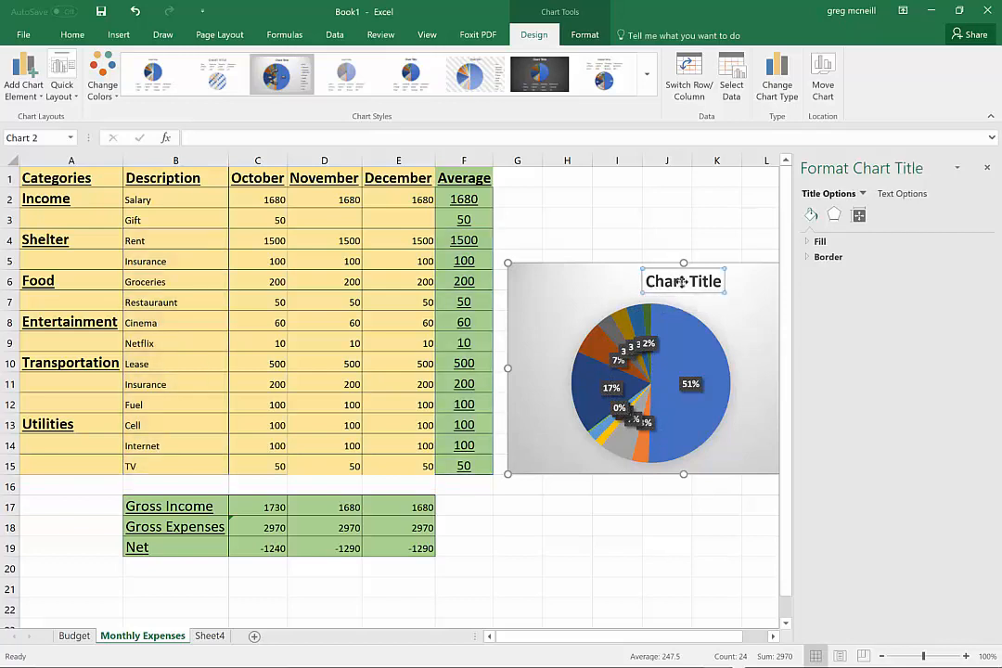
{"action": "double_click", "coordinate": [677, 282]}
{"action": "left_click", "coordinate": [720, 282], "text": "shift"}
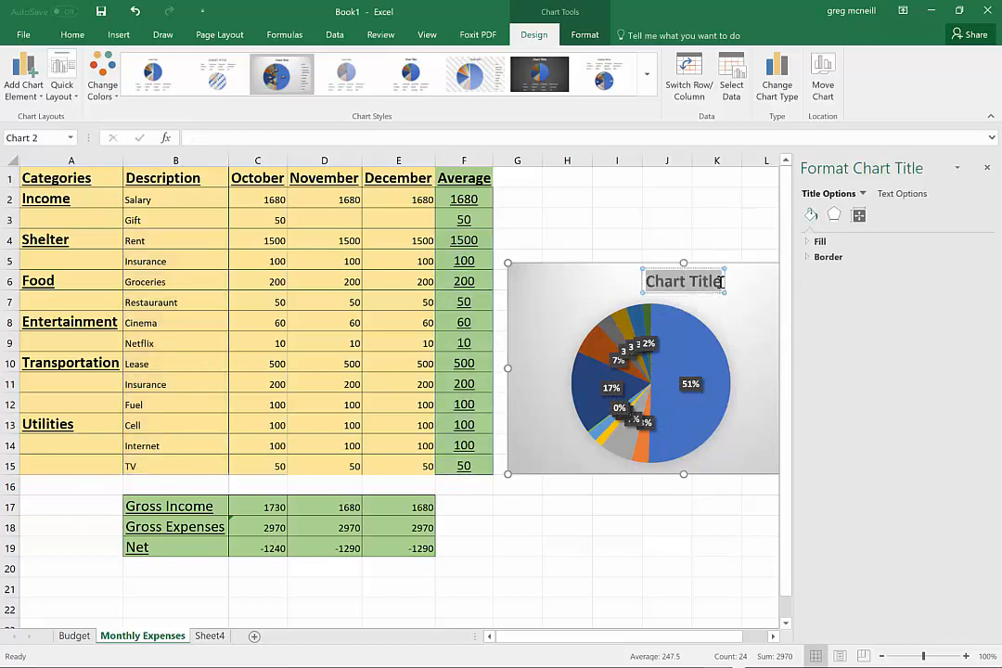
{"action": "type", "text": "Month"}
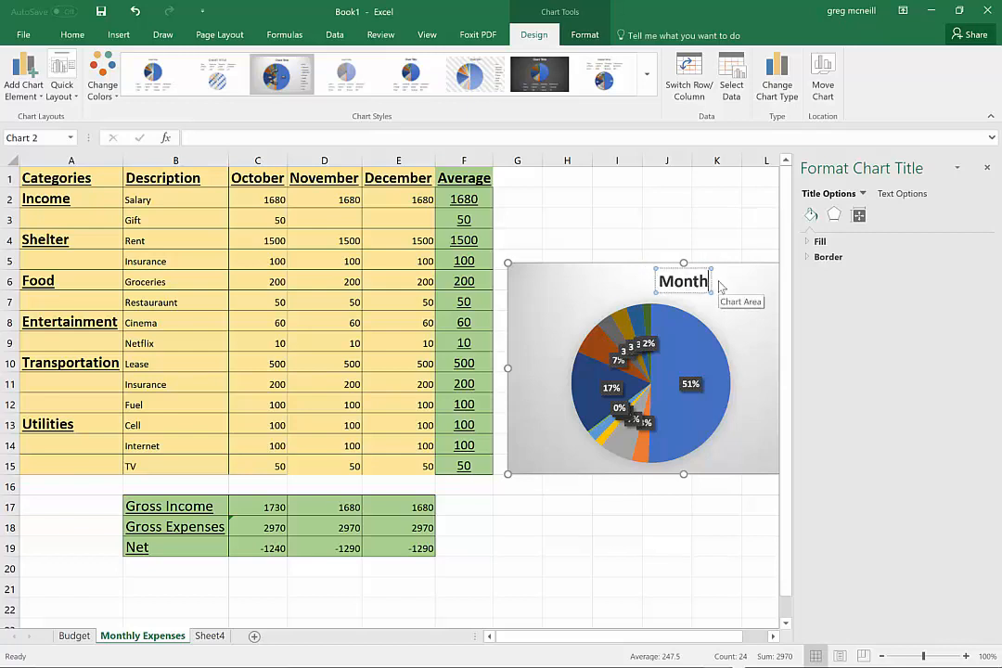
{"action": "type", "text": "ly E"}
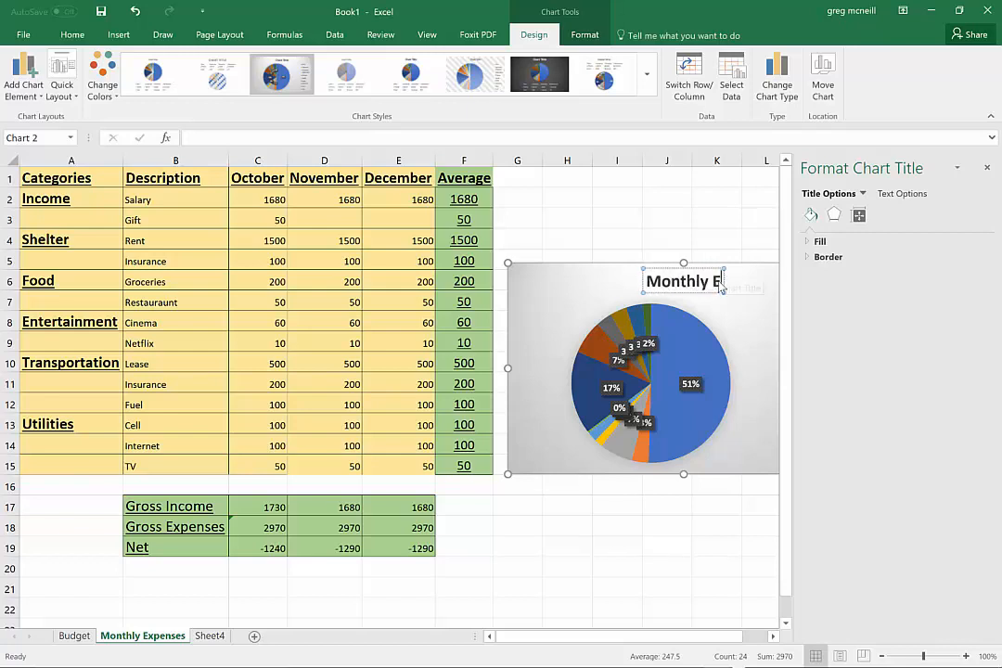
{"action": "type", "text": "xpenses"}
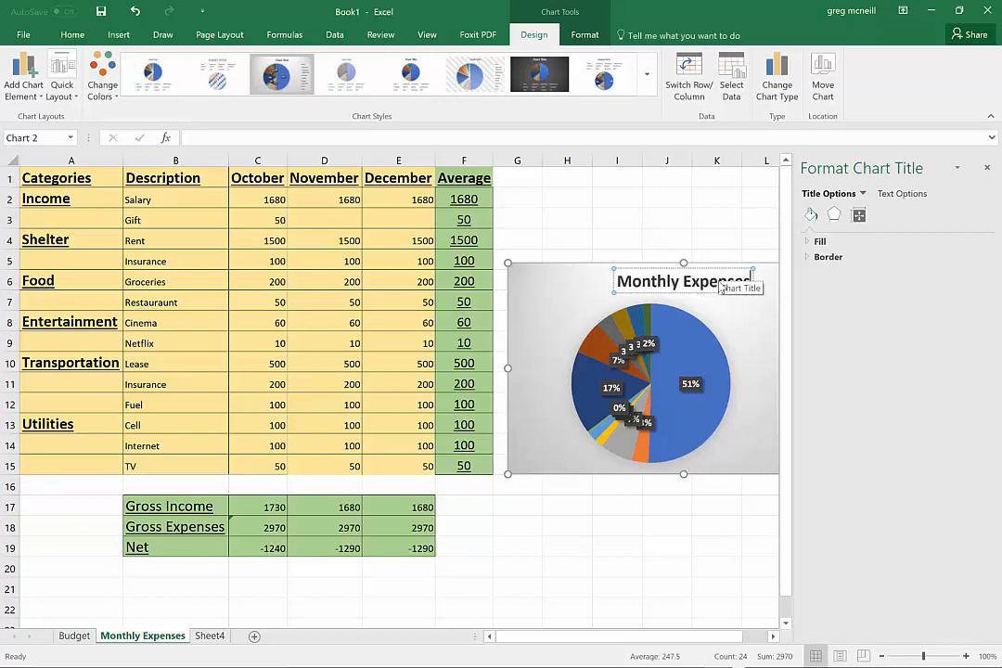
Format the pie chart's data series with a Pie Explosion of 10%
{"action": "left_click", "coordinate": [754, 328]}
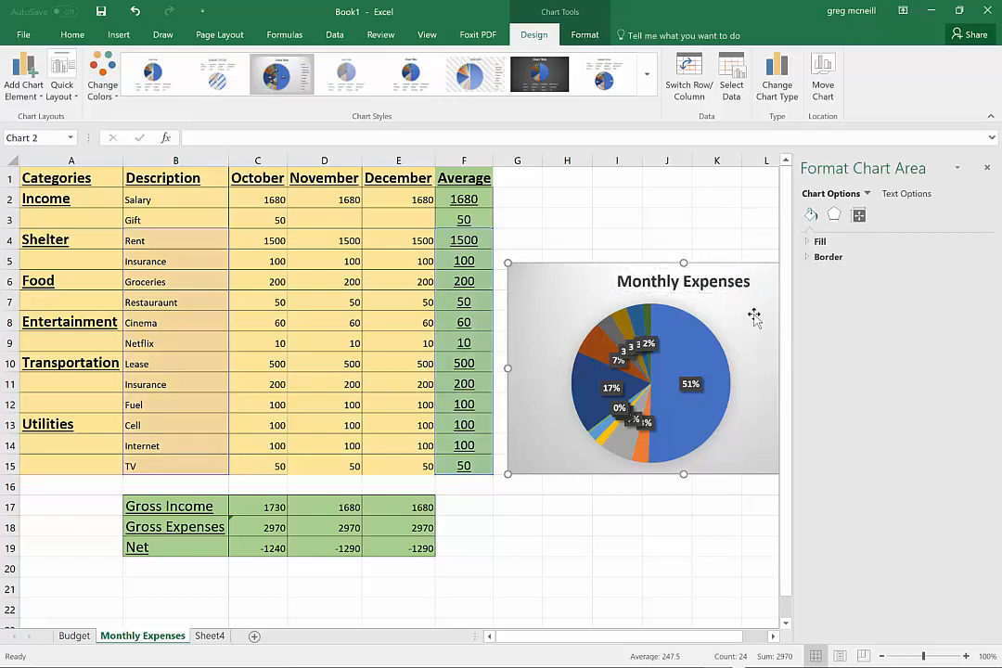
{"action": "mouse_move", "coordinate": [670, 325]}
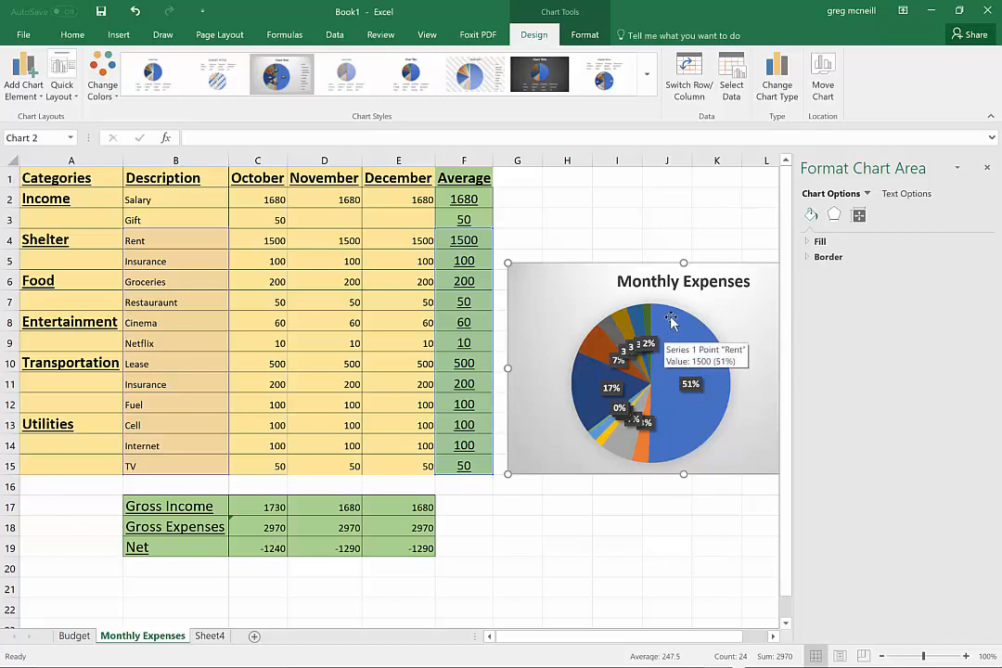
{"action": "right_click", "coordinate": [704, 425]}
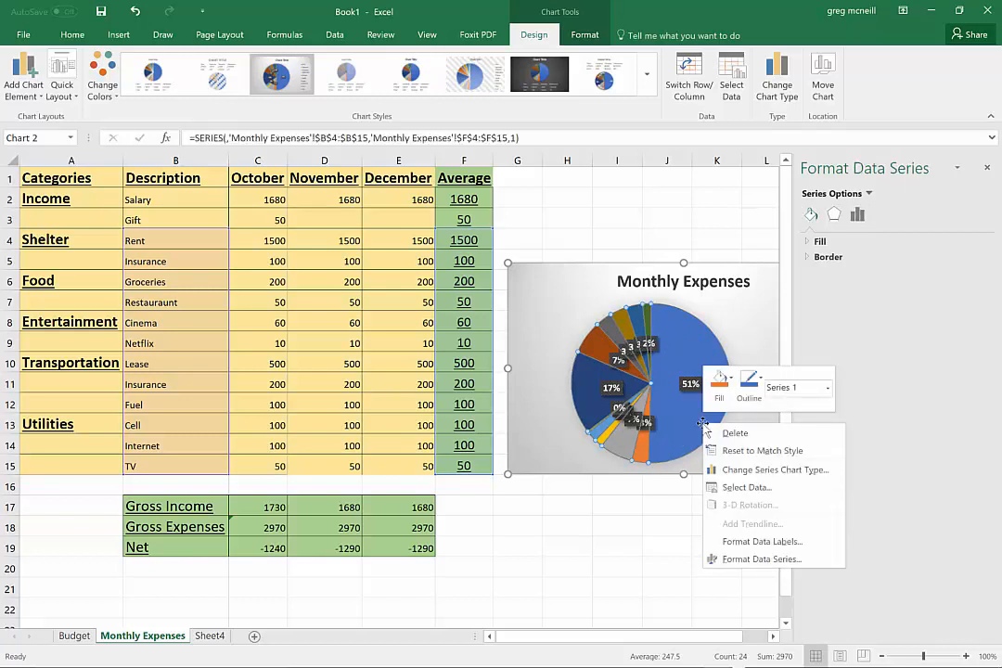
{"action": "left_click", "coordinate": [763, 560]}
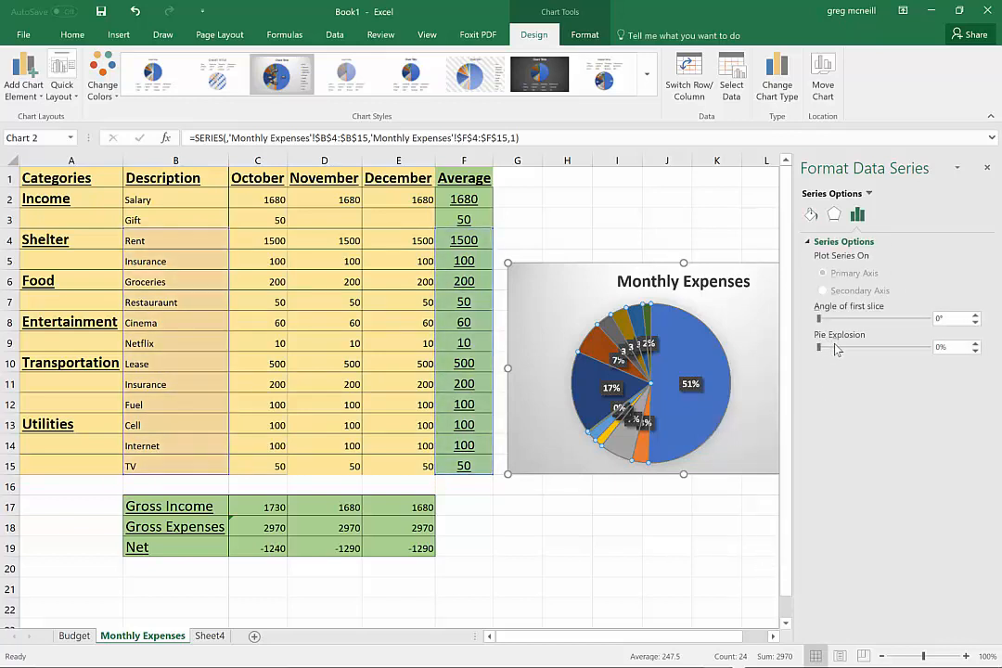
{"action": "mouse_move", "coordinate": [819, 348]}
{"action": "left_mouse_down"}
{"action": "mouse_move", "coordinate": [841, 354]}
{"action": "mouse_move", "coordinate": [822, 352]}
{"action": "left_mouse_up"}
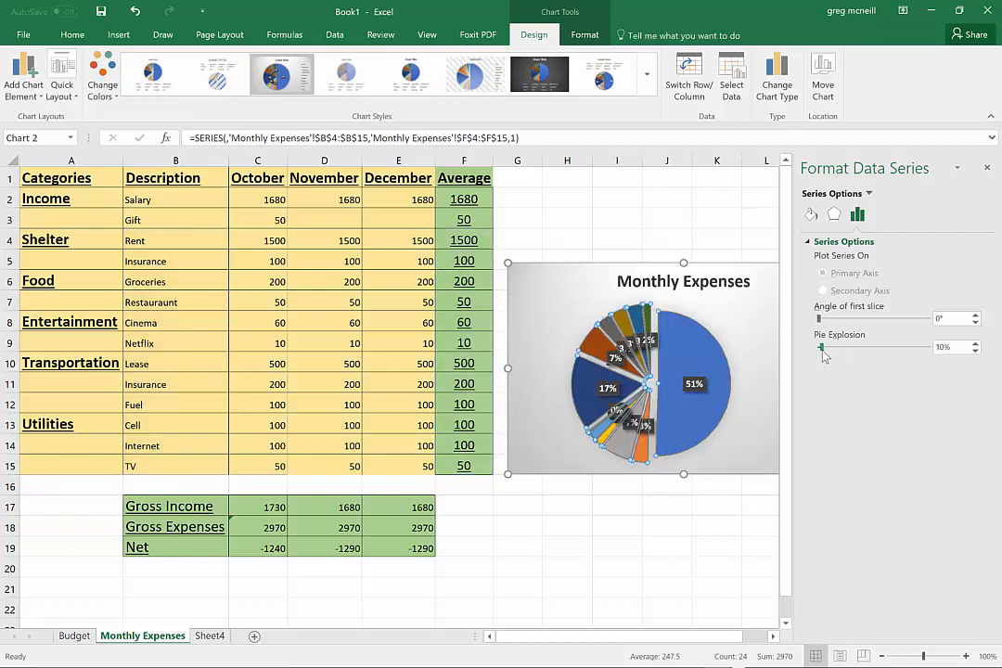
Switch to Snipping Tool and capture a new snip covering the budget table, the gross and net summary, and the pie chart
{"action": "mouse_move", "coordinate": [727, 376]}
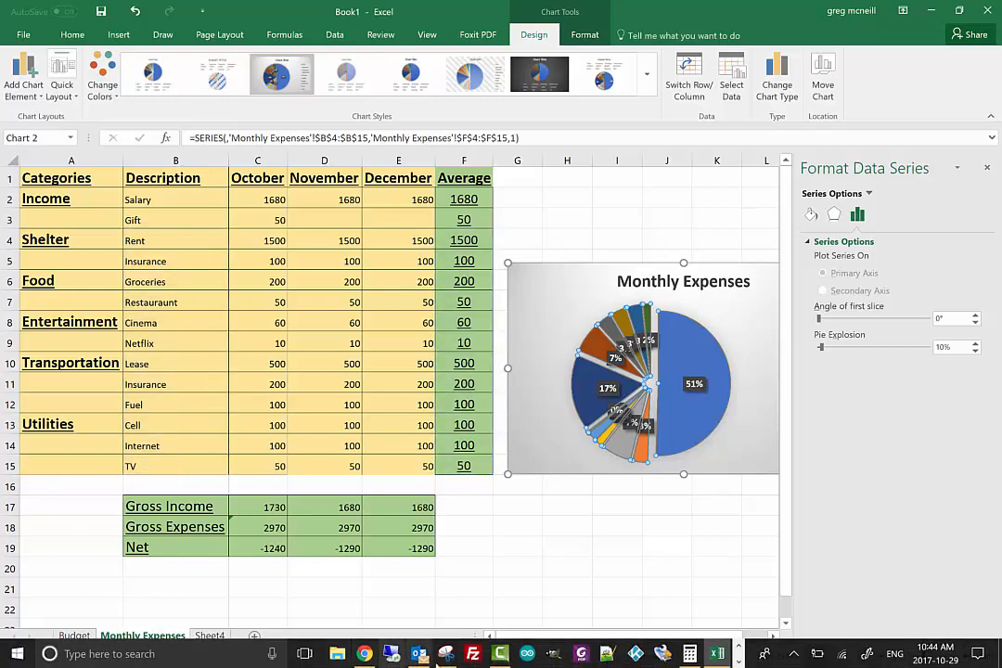
{"action": "left_click", "coordinate": [445, 658]}
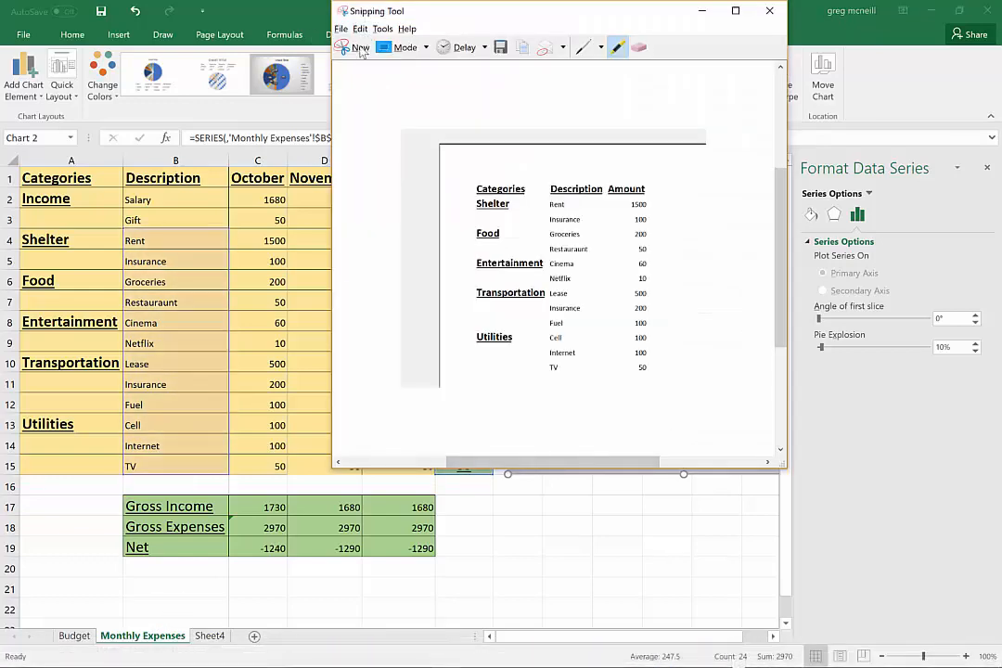
{"action": "left_click", "coordinate": [355, 47]}
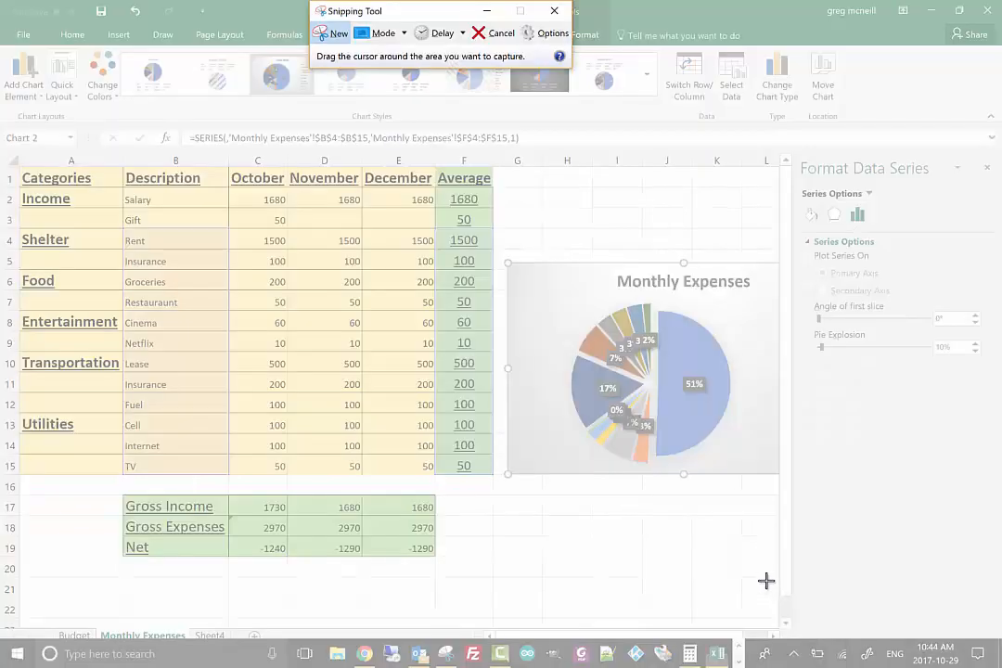
{"action": "left_click_drag", "start_coordinate": [766, 580], "coordinate": [18, 162]}
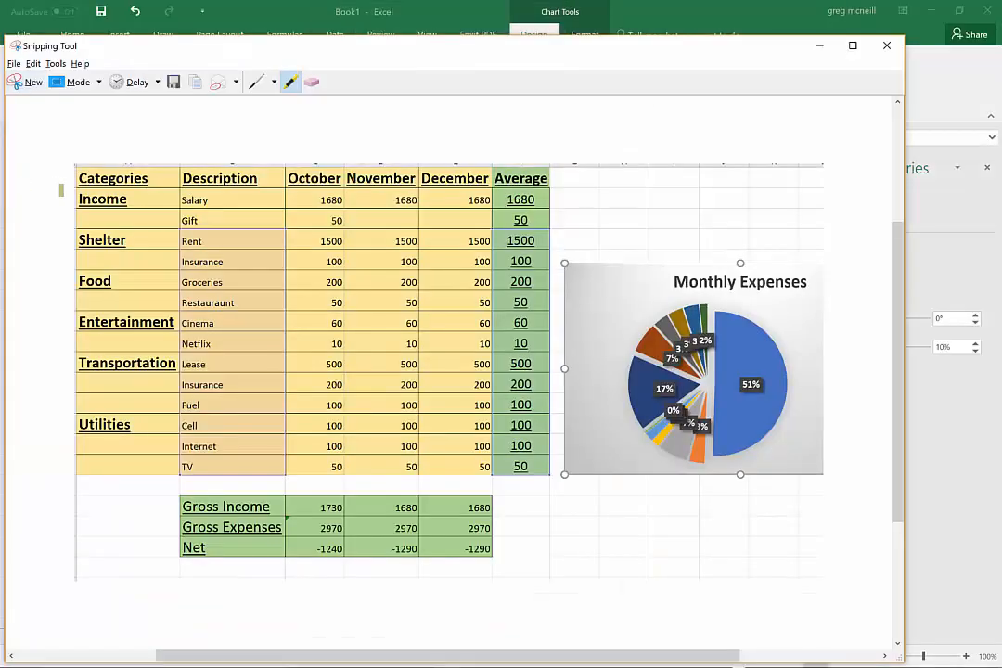